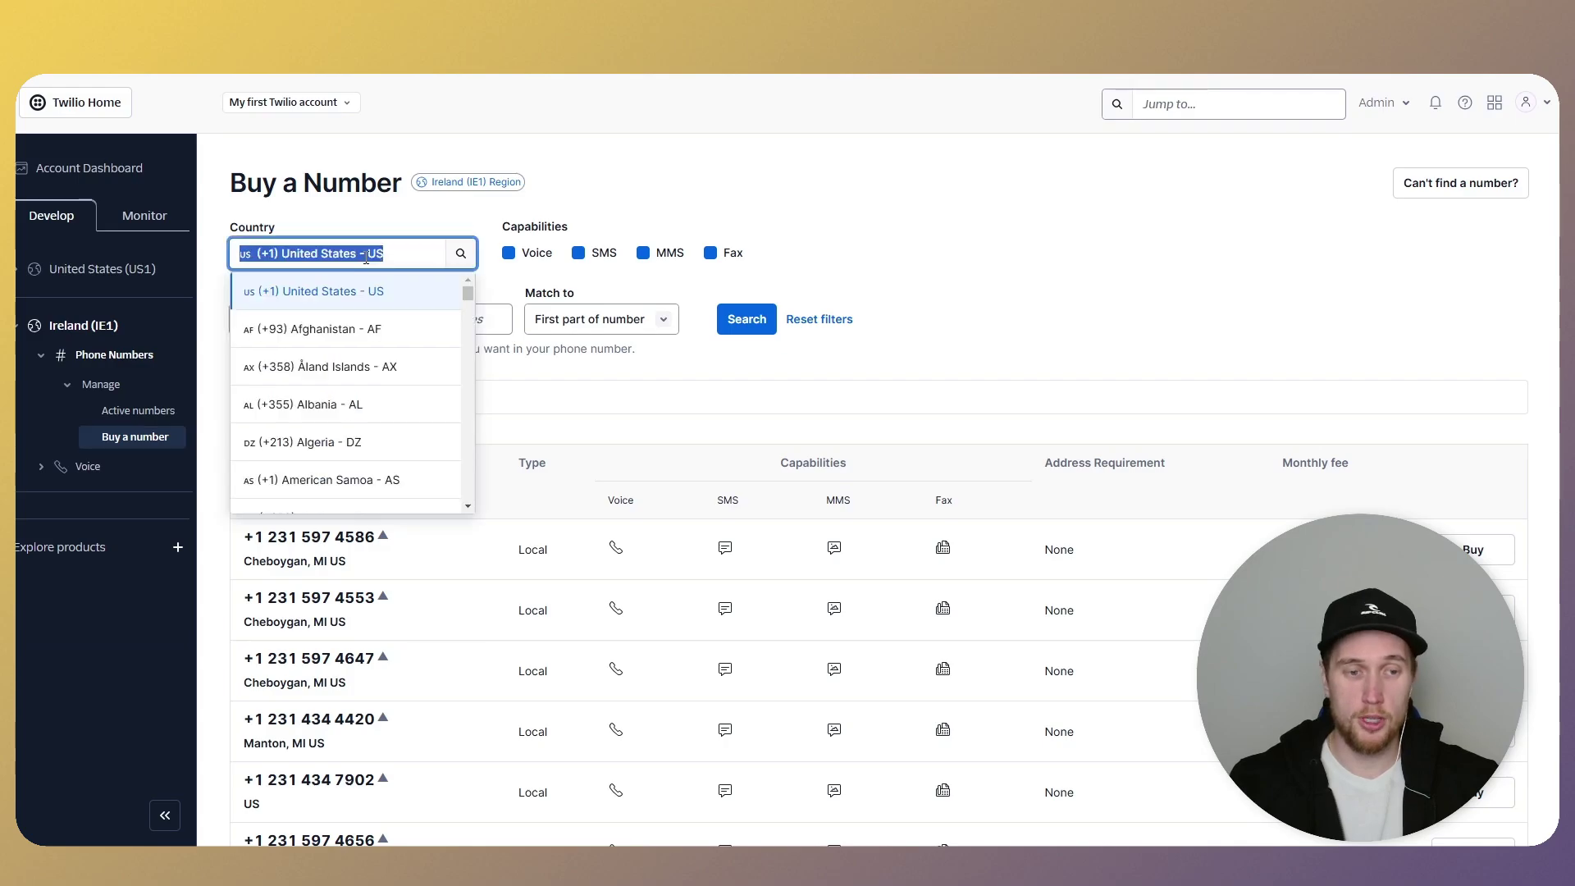
- Search available numbers for Poland (+48) and expand Advanced Search
type("Polan")
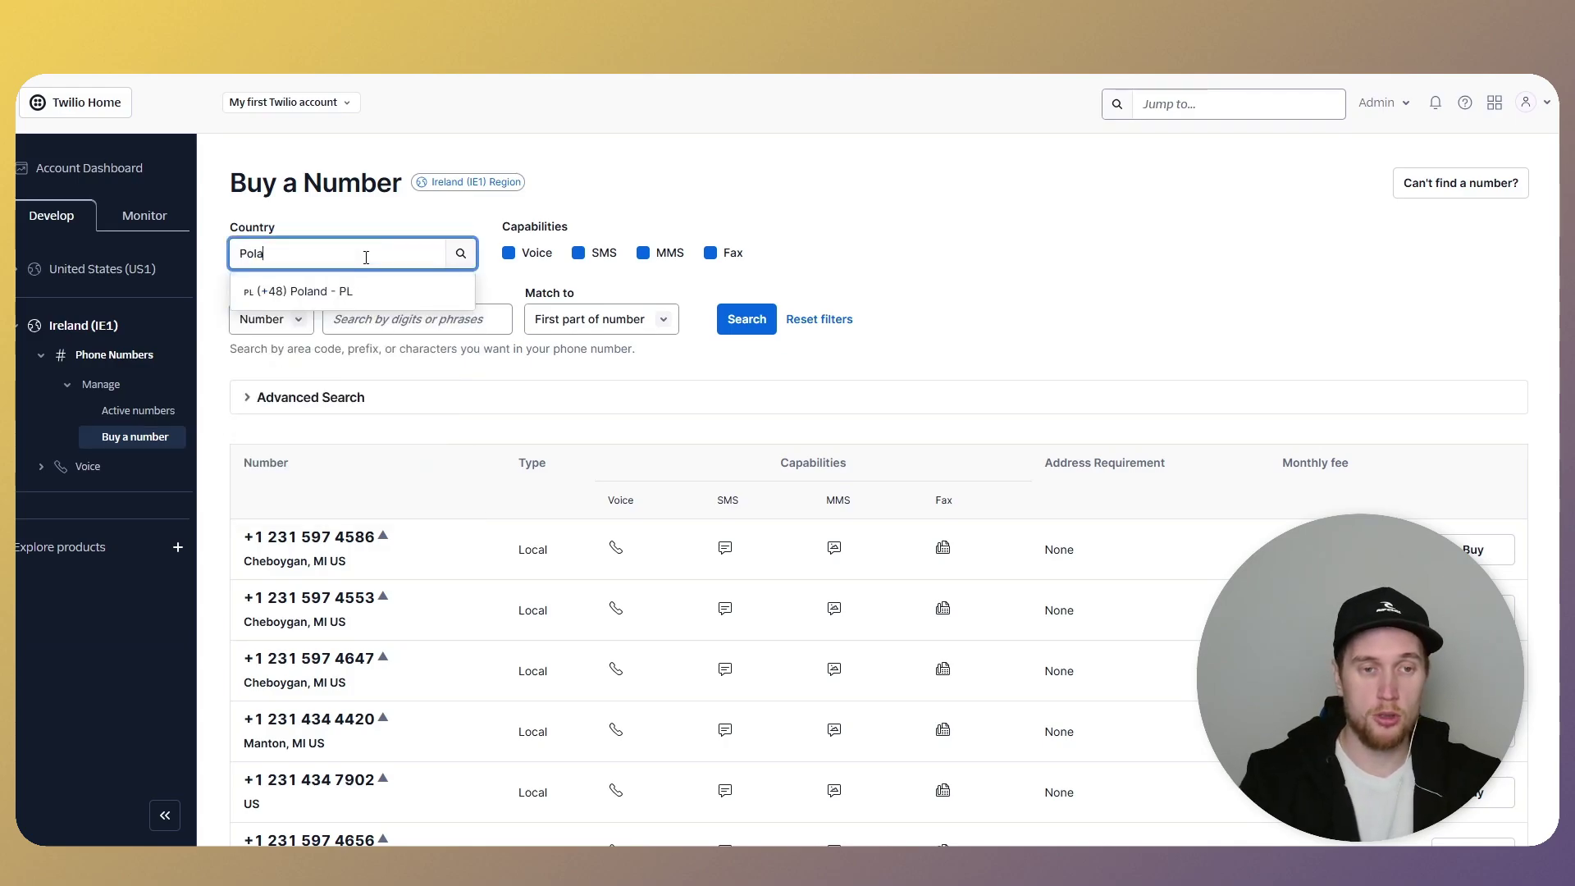
key("Return")
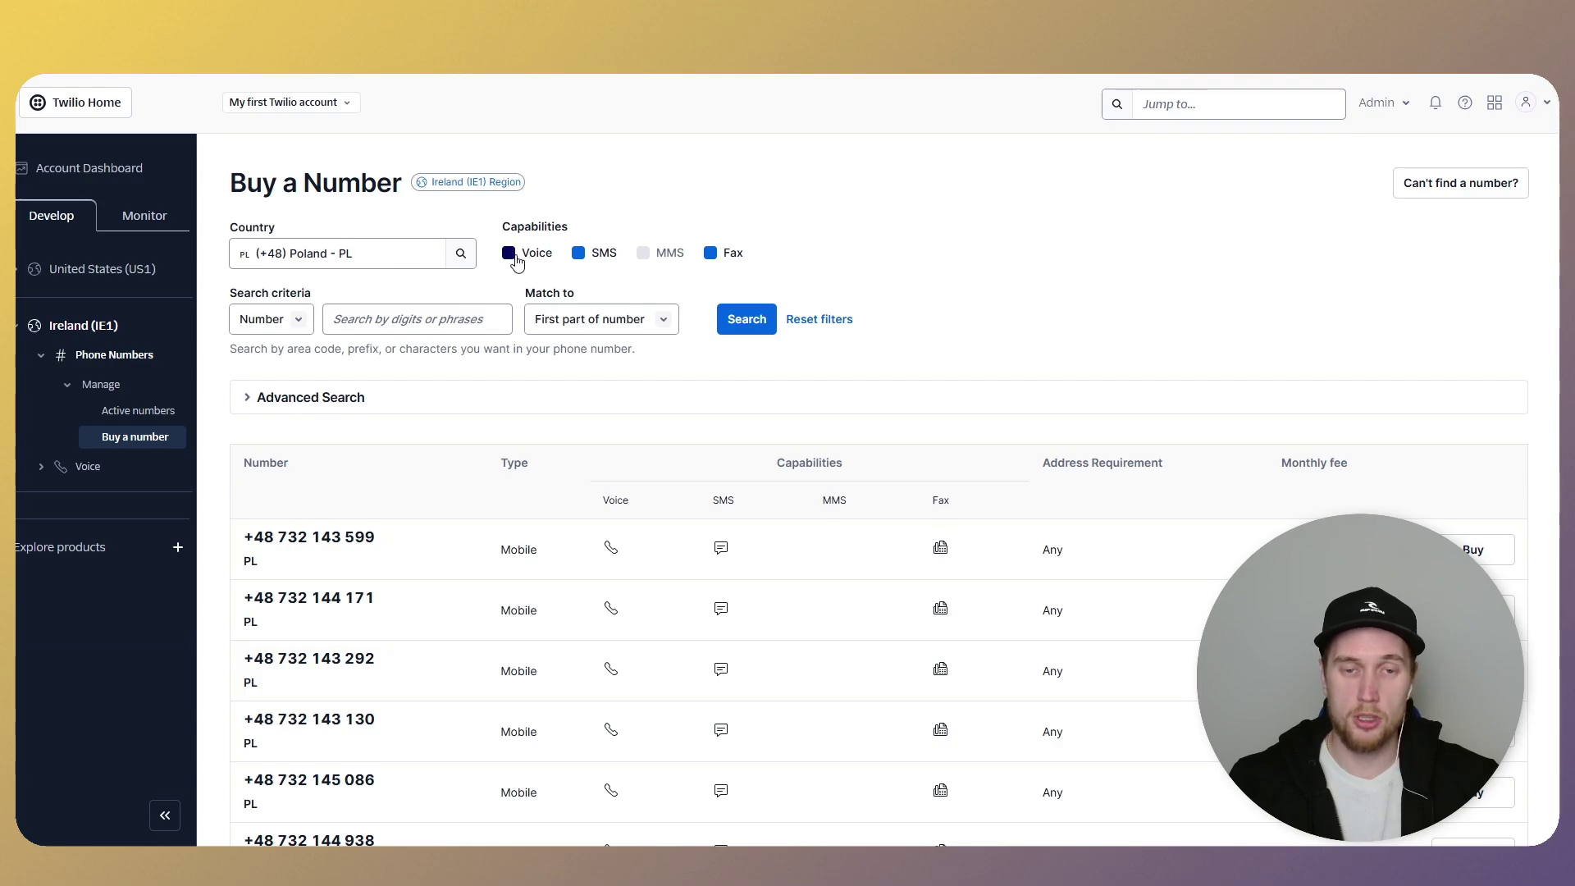
left_click(386, 397)
scroll(779, 493, "down", 3)
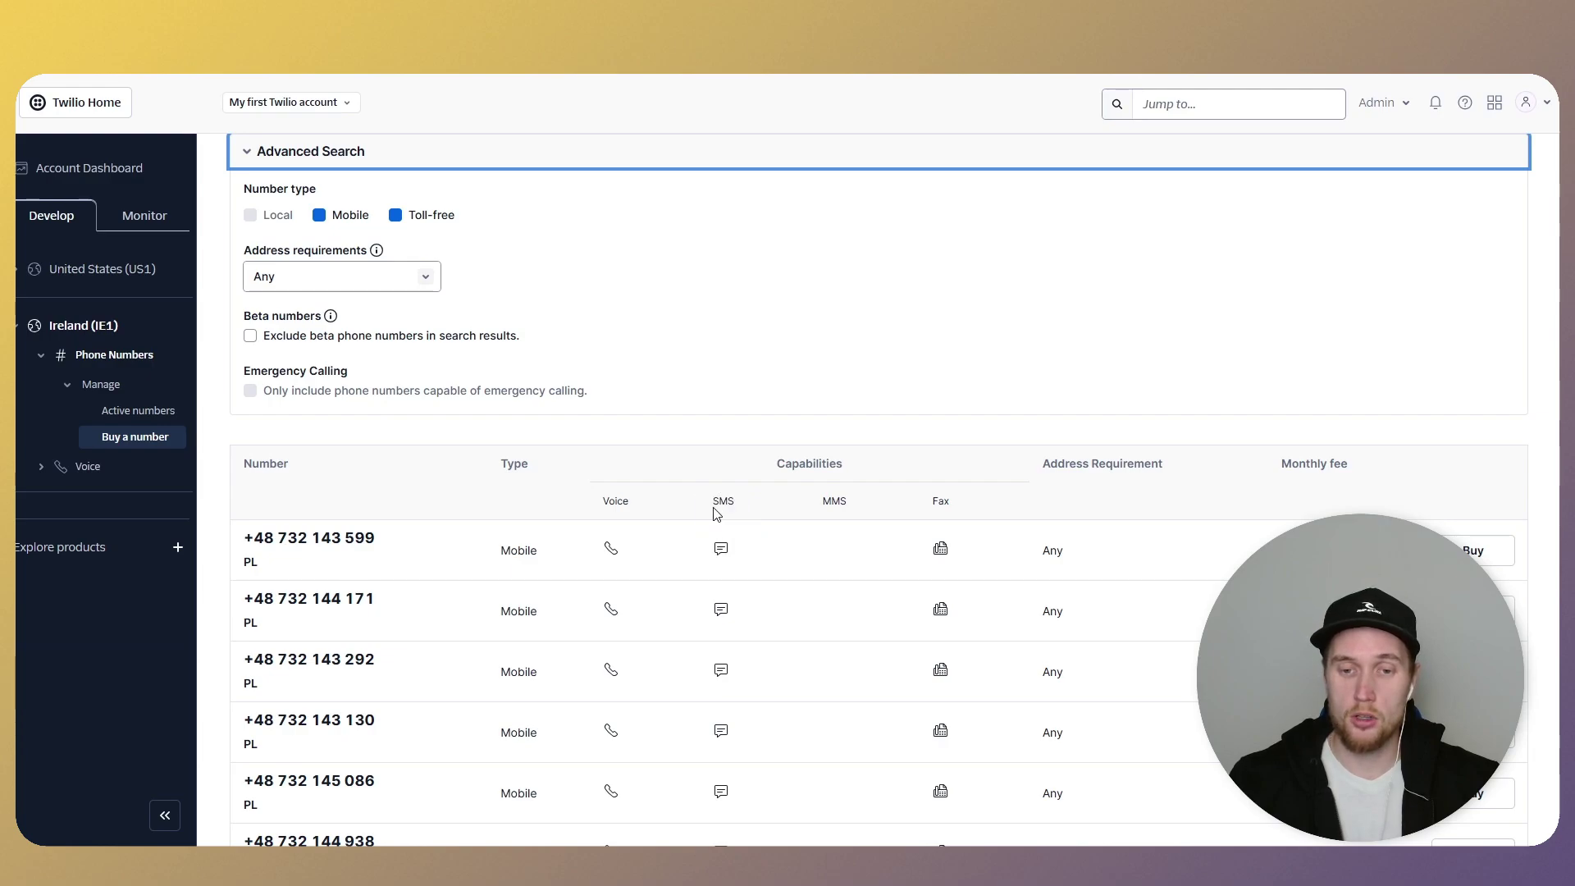
- Browse the Polish mobile results, with voice, SMS and fax capabilities at $4.00 monthly
left_click_drag(714, 501, 745, 562)
left_click(741, 558)
left_click_drag(713, 501, 741, 557)
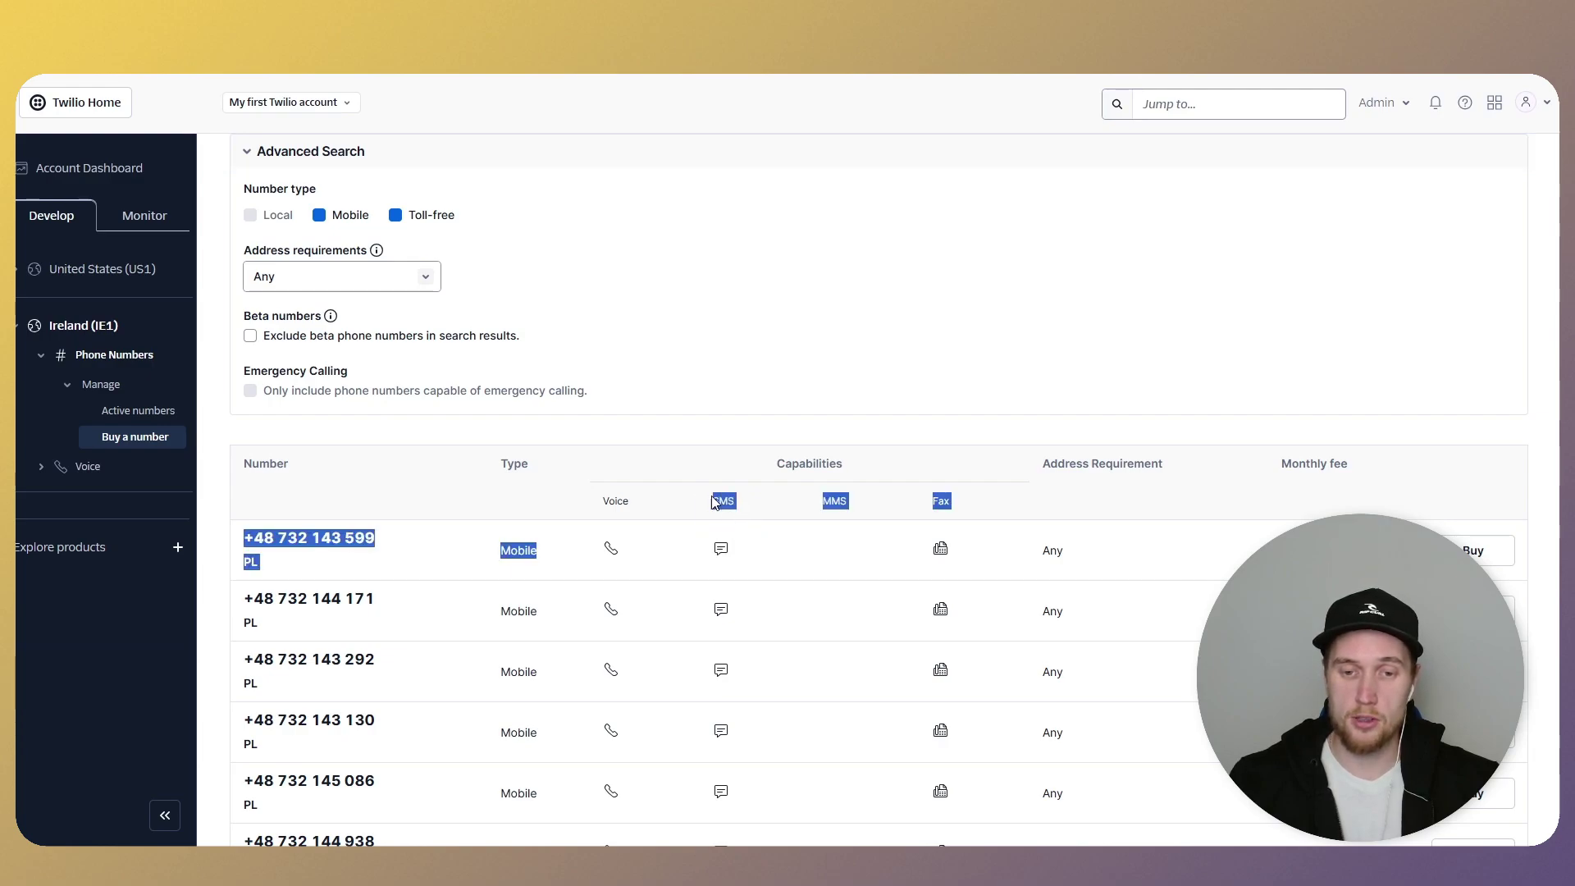
left_click(737, 499)
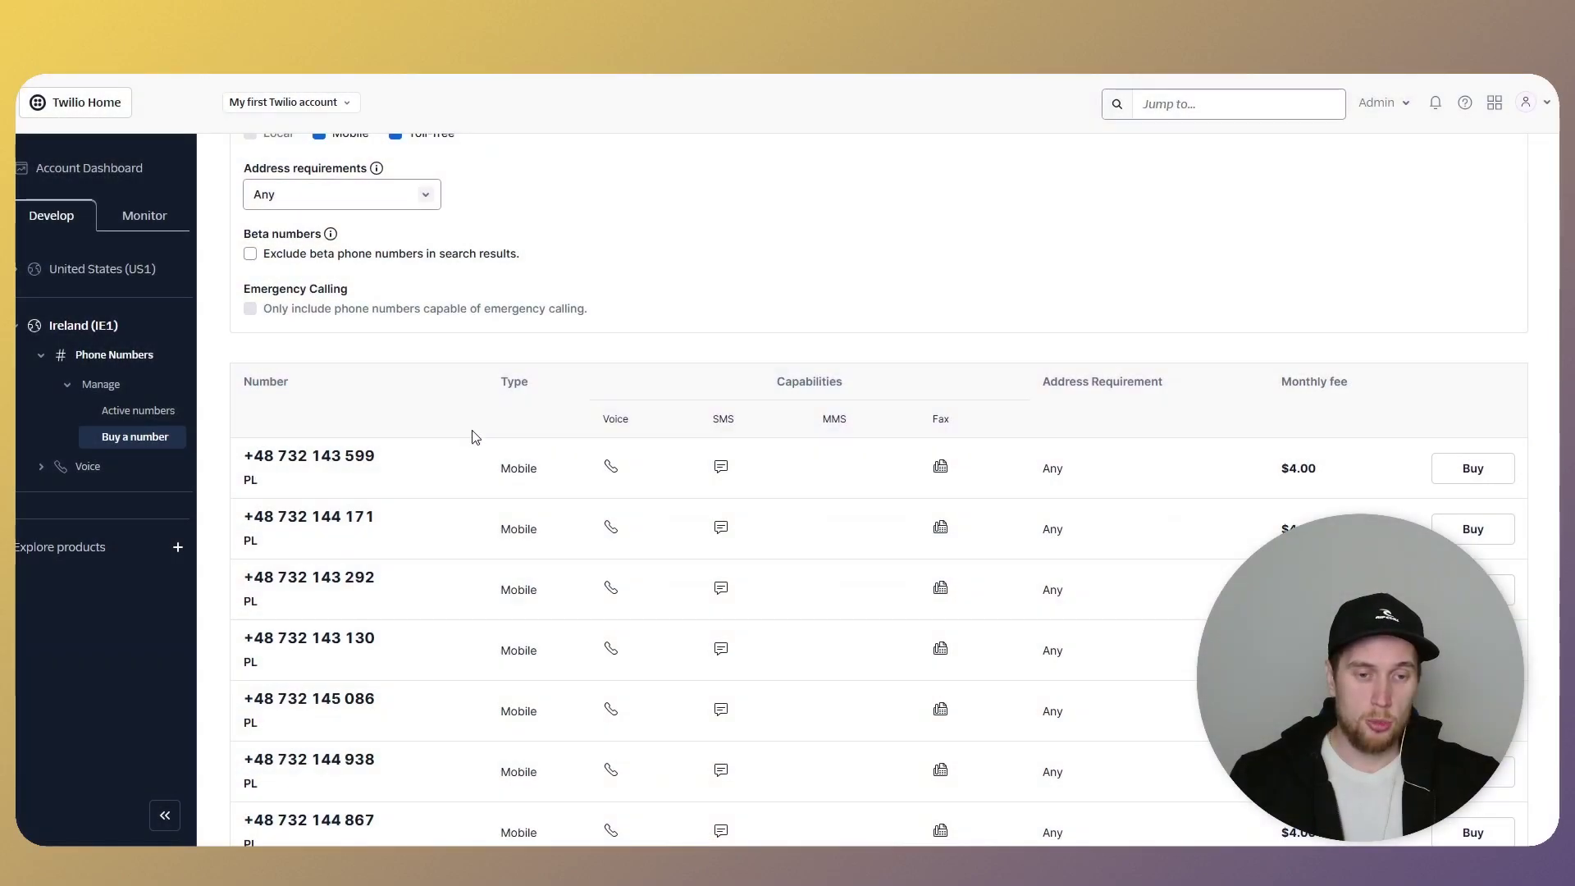
scroll(472, 431, "down", 4)
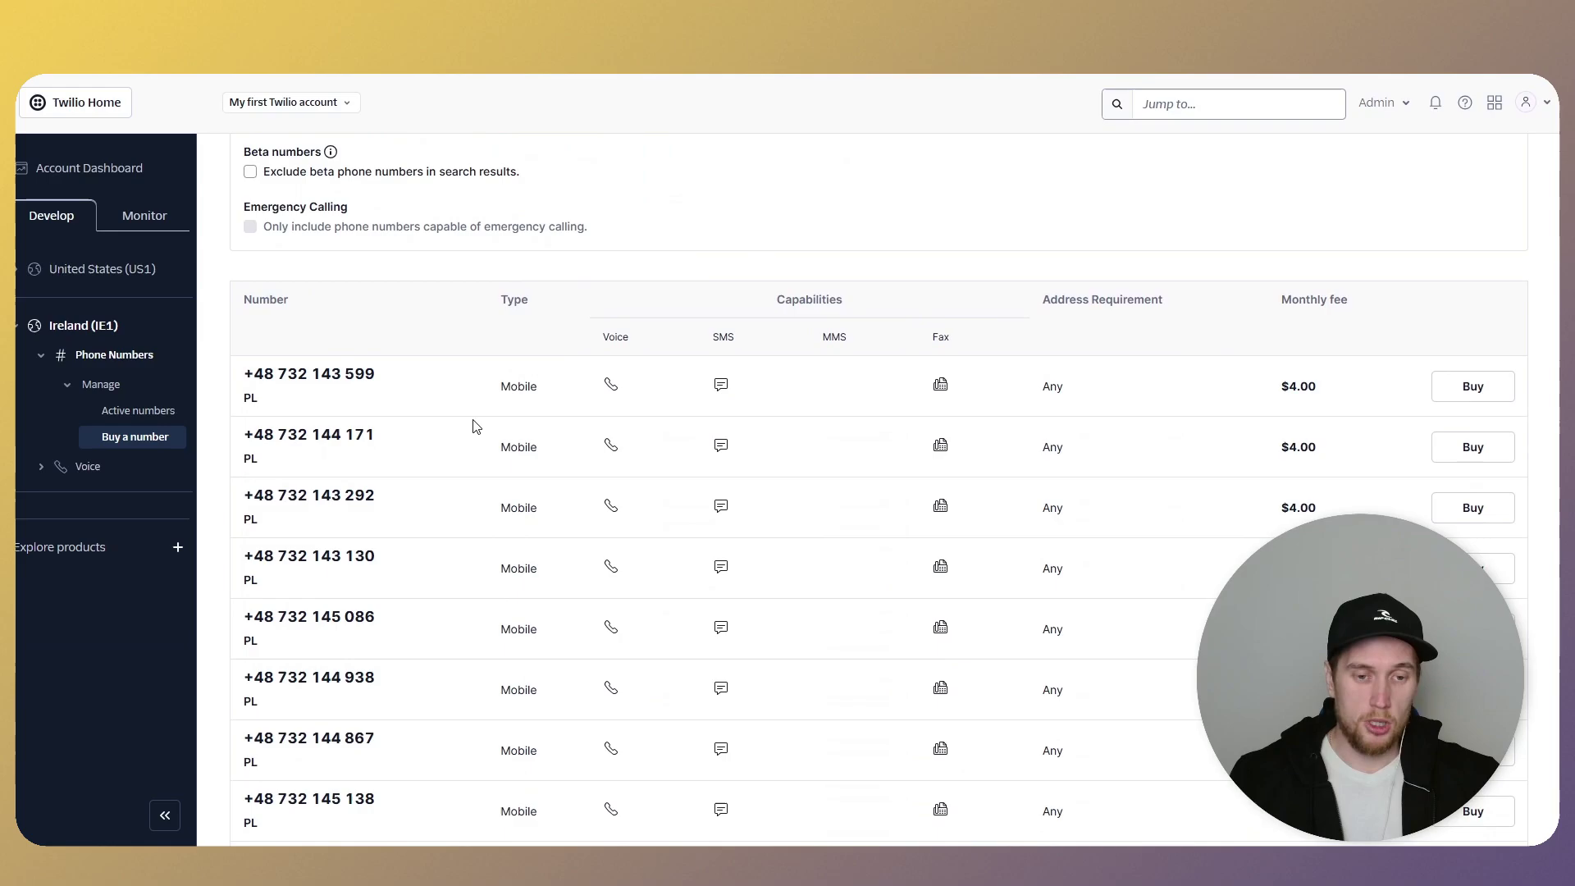
scroll(465, 418, "down", 1)
scroll(465, 418, "down", 2)
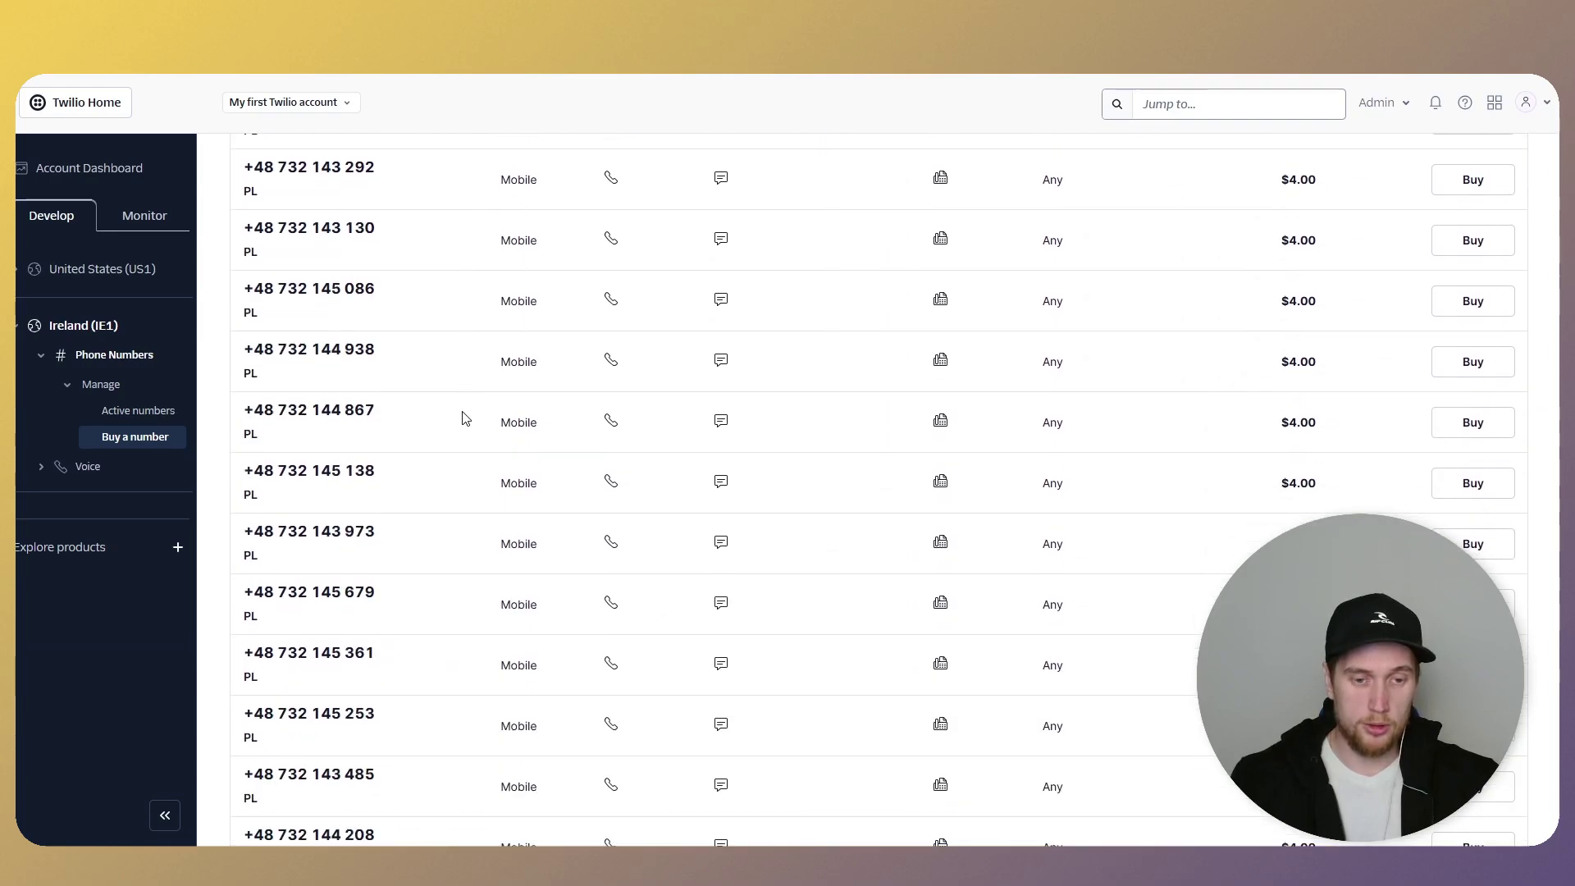
scroll(465, 418, "down", 2)
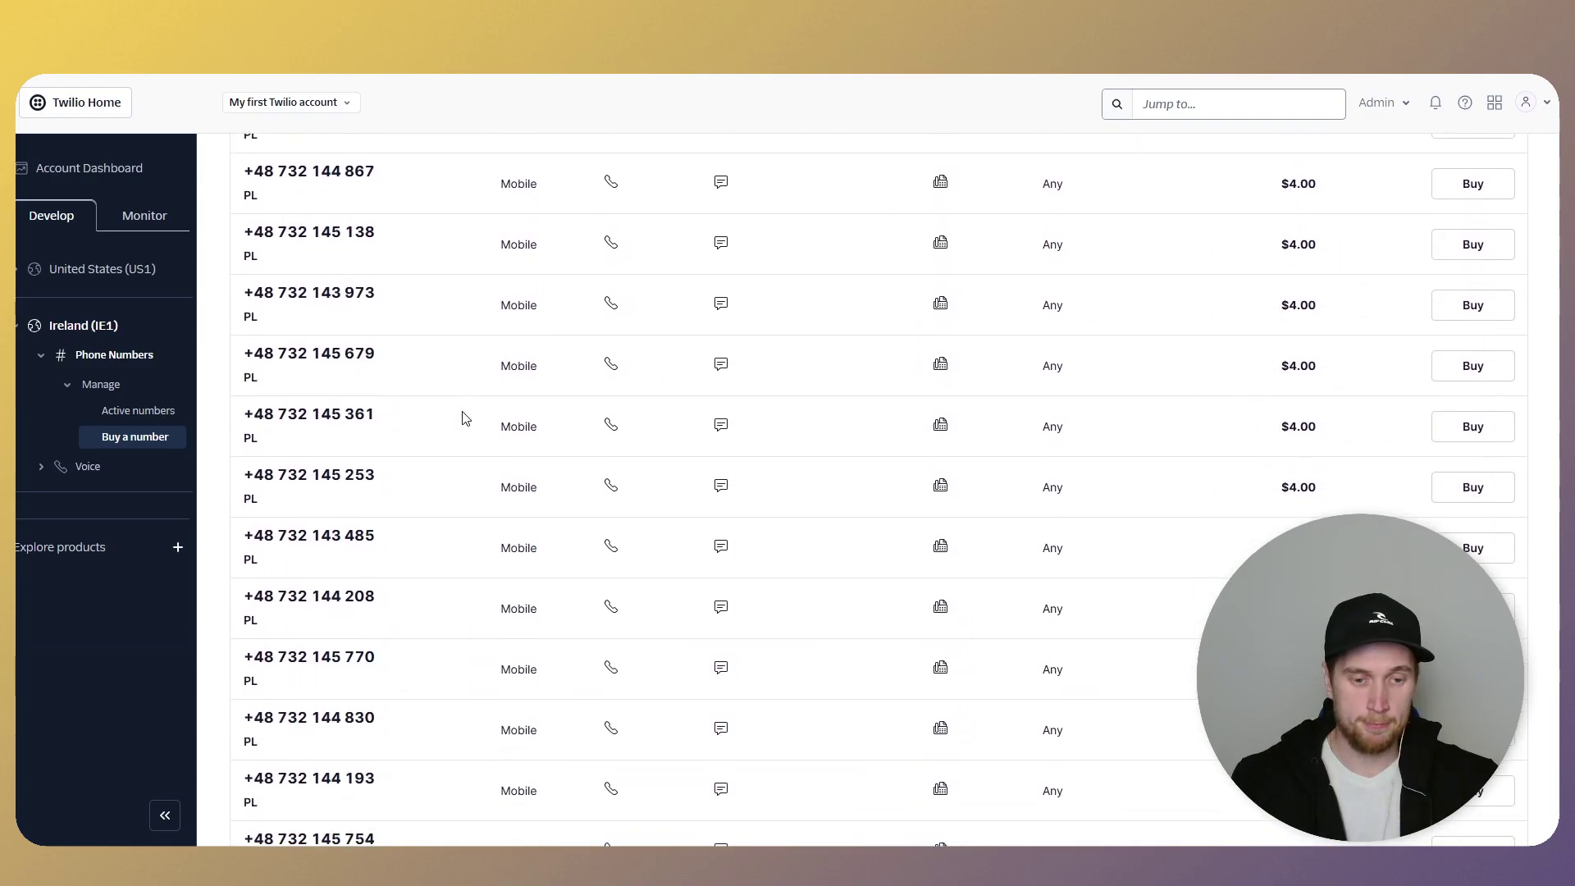
scroll(465, 418, "down", 4)
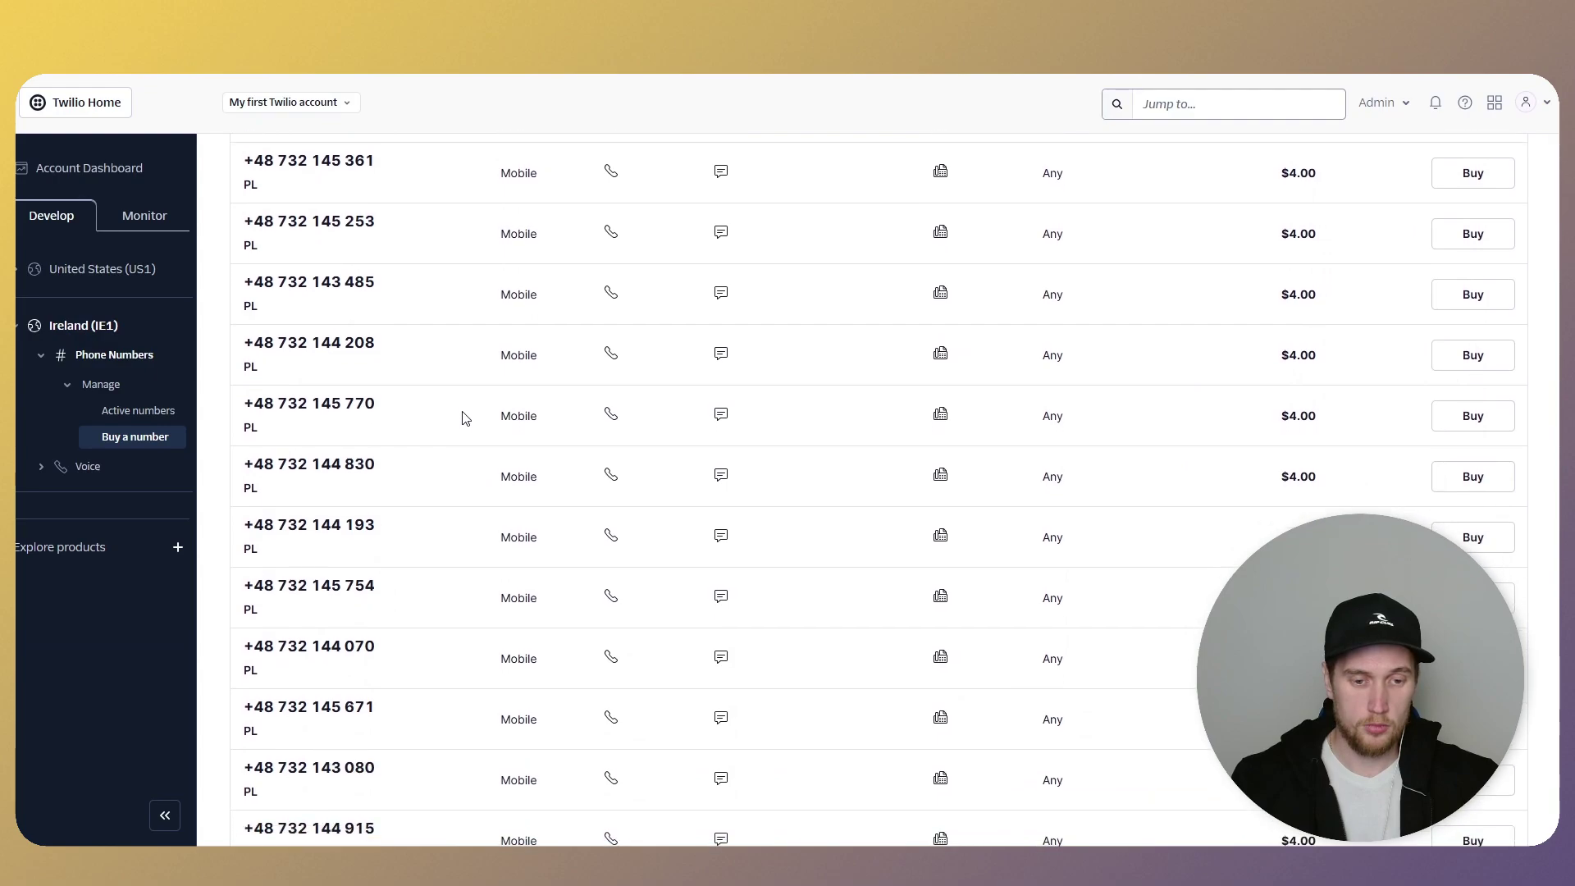
scroll(465, 418, "down", 1)
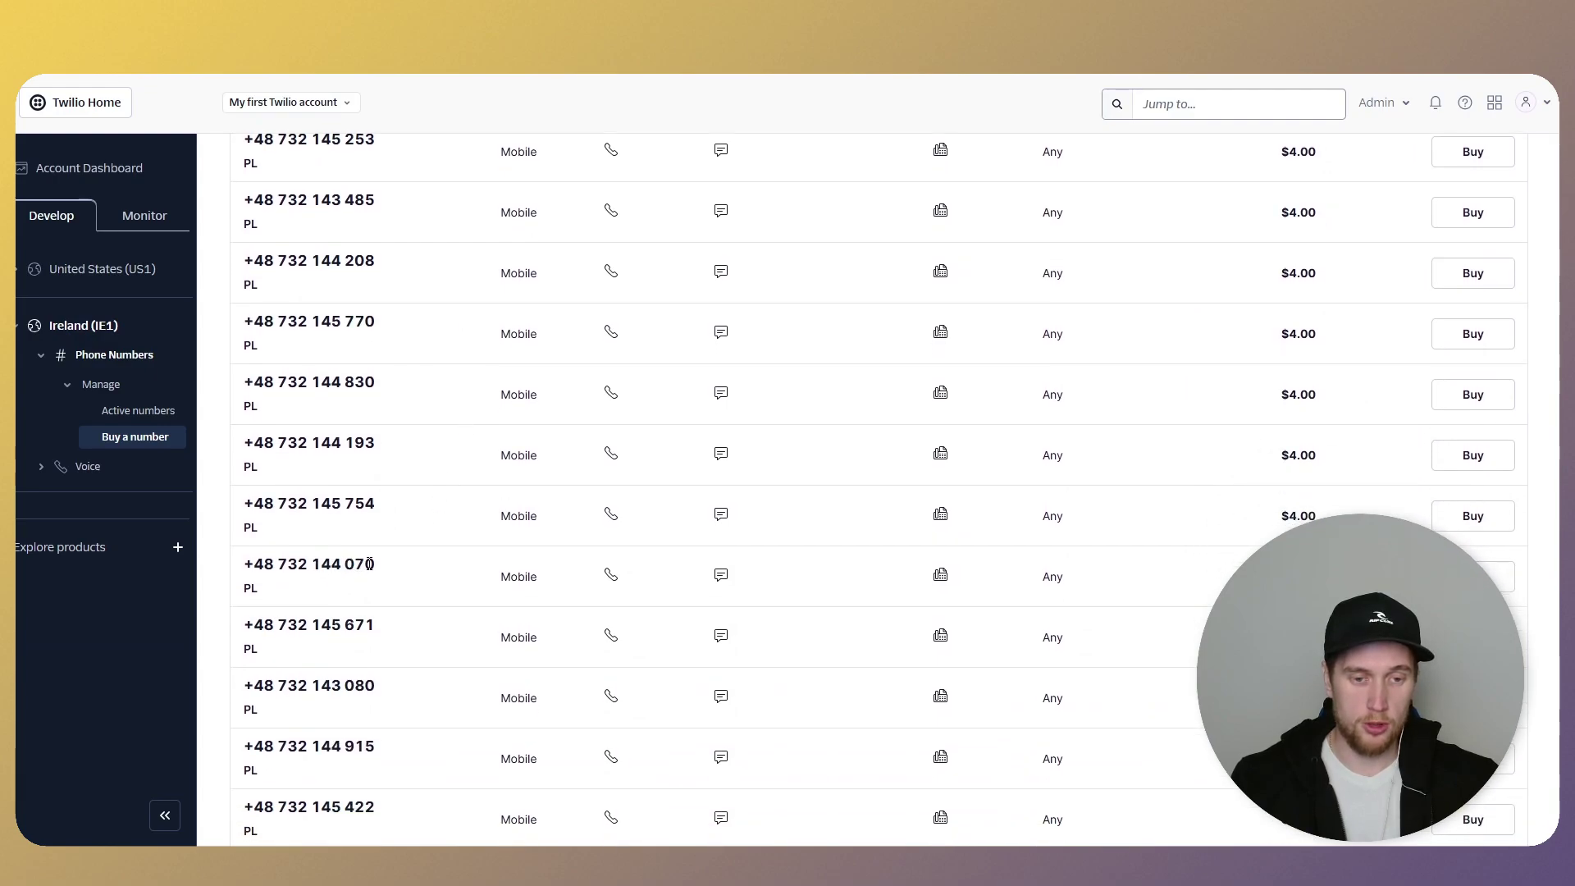
- Start buying the chosen +48 mobile number for an Individual user, then begin creating a regulatory bundle
left_click(1501, 577)
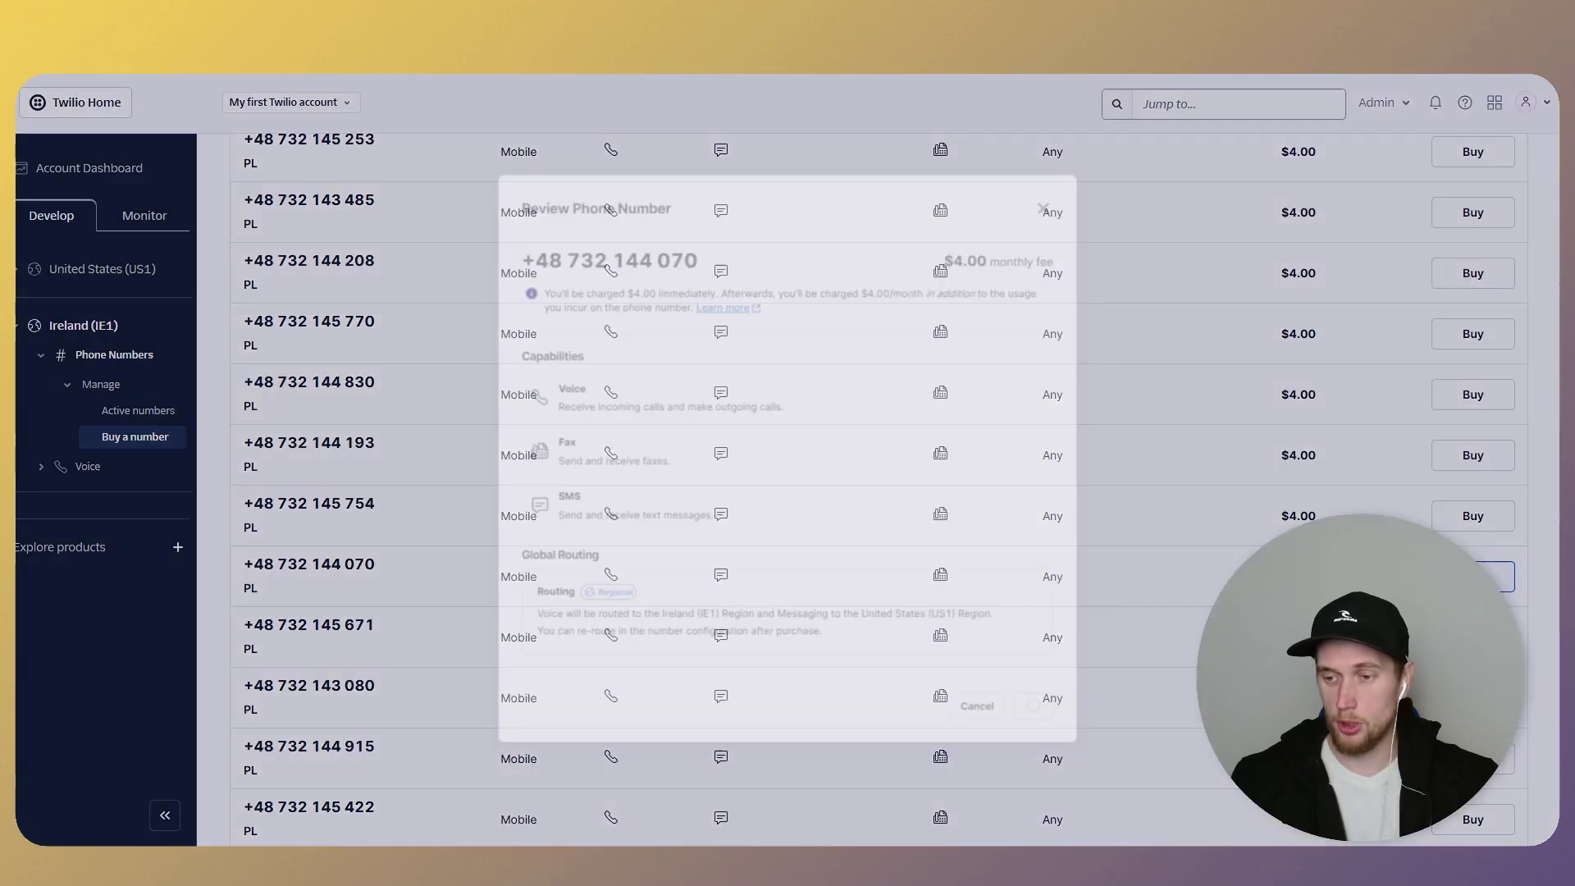
left_click(587, 487)
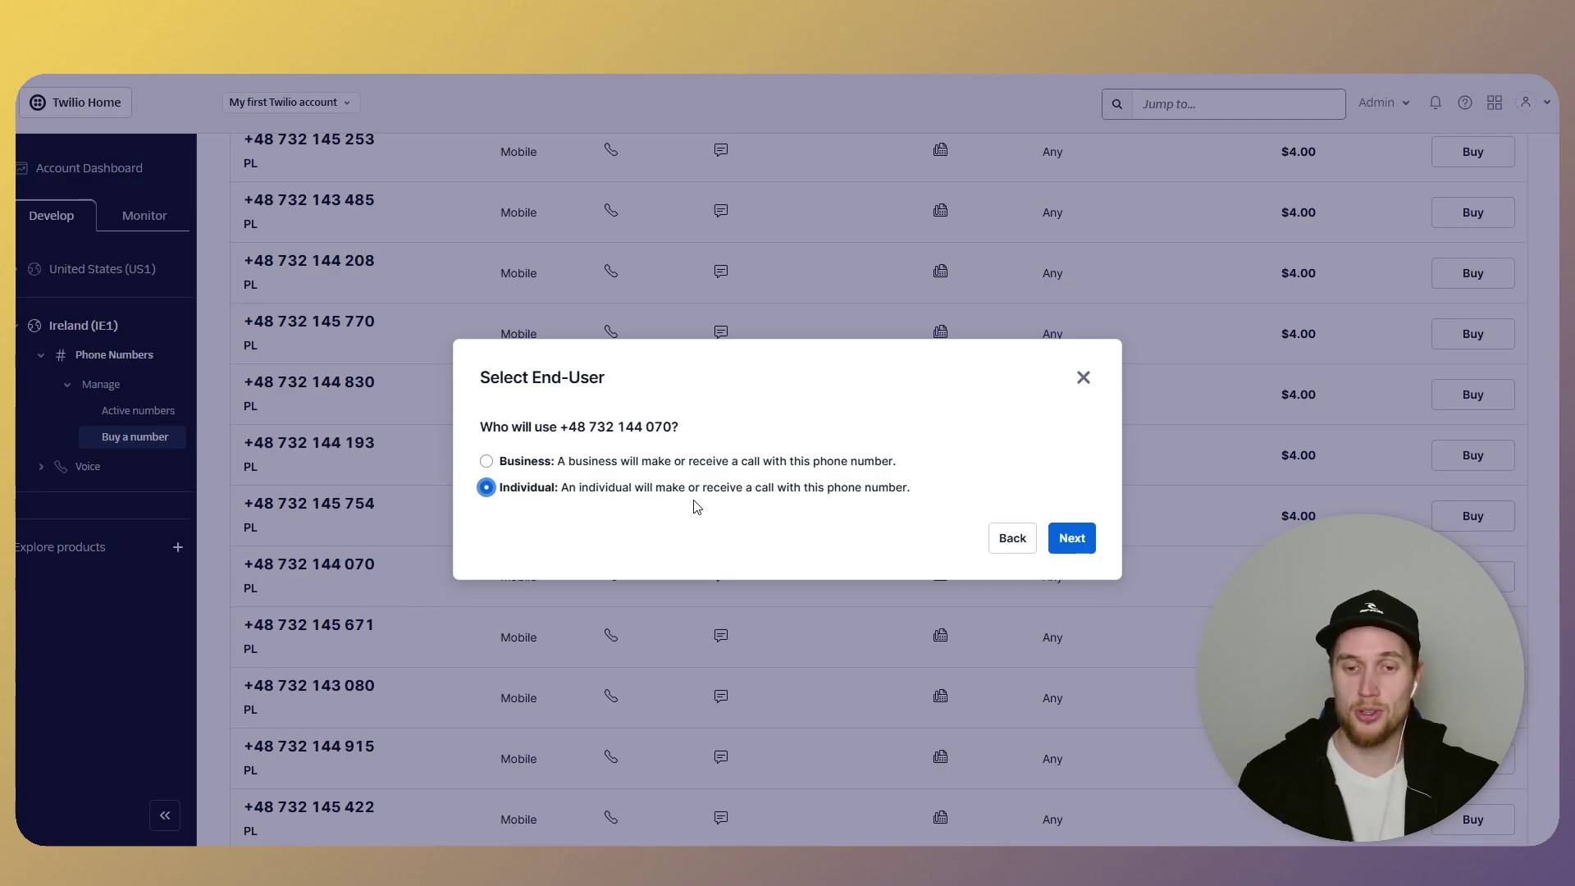
left_click(1060, 538)
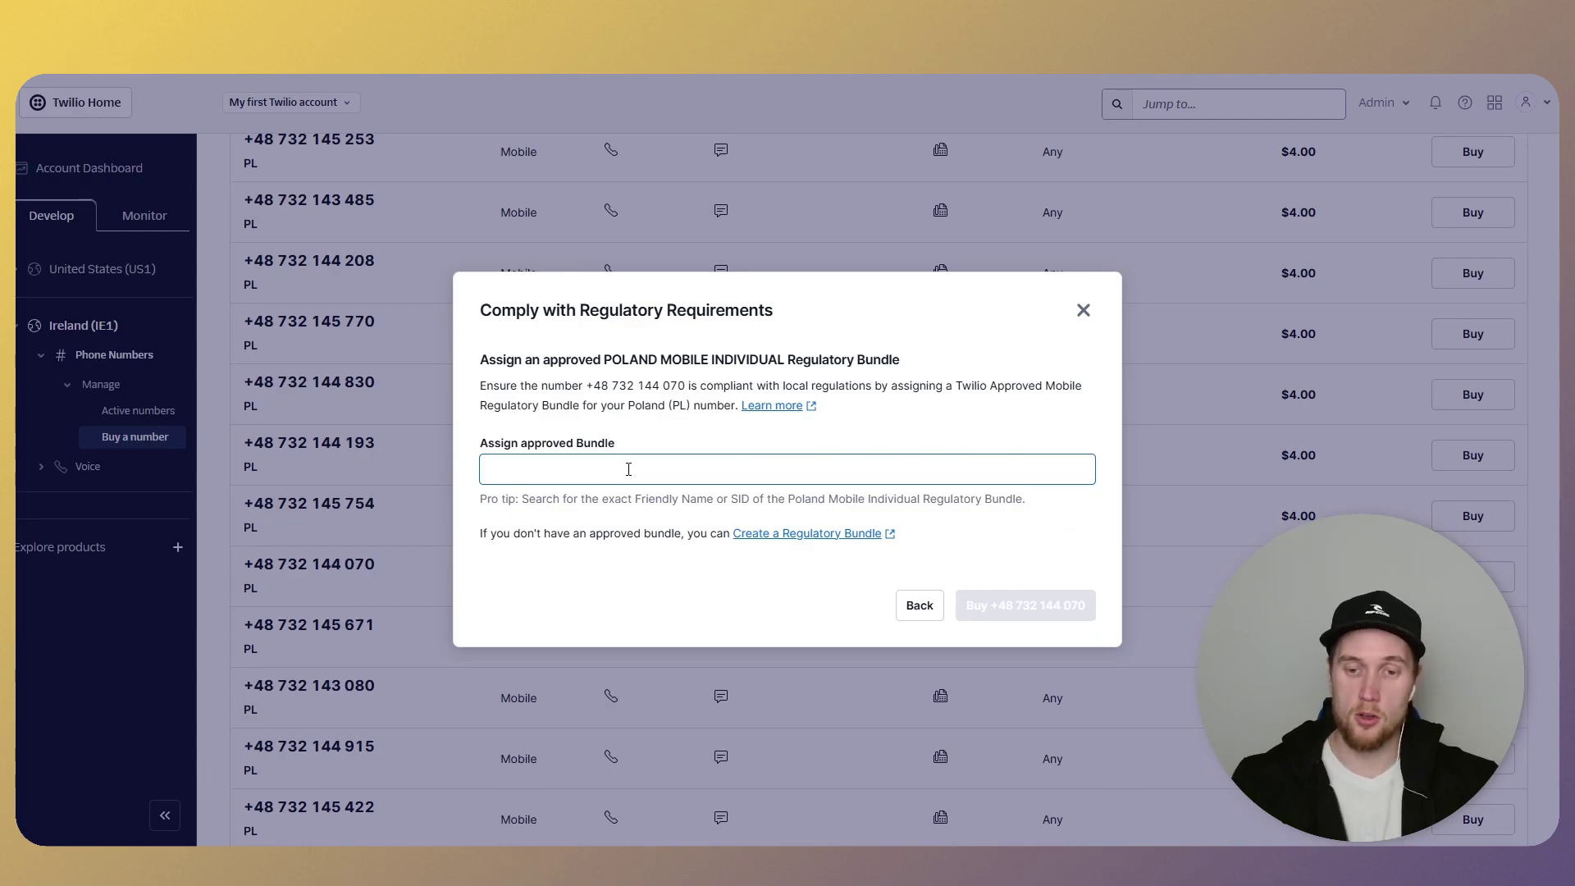
left_click(824, 534)
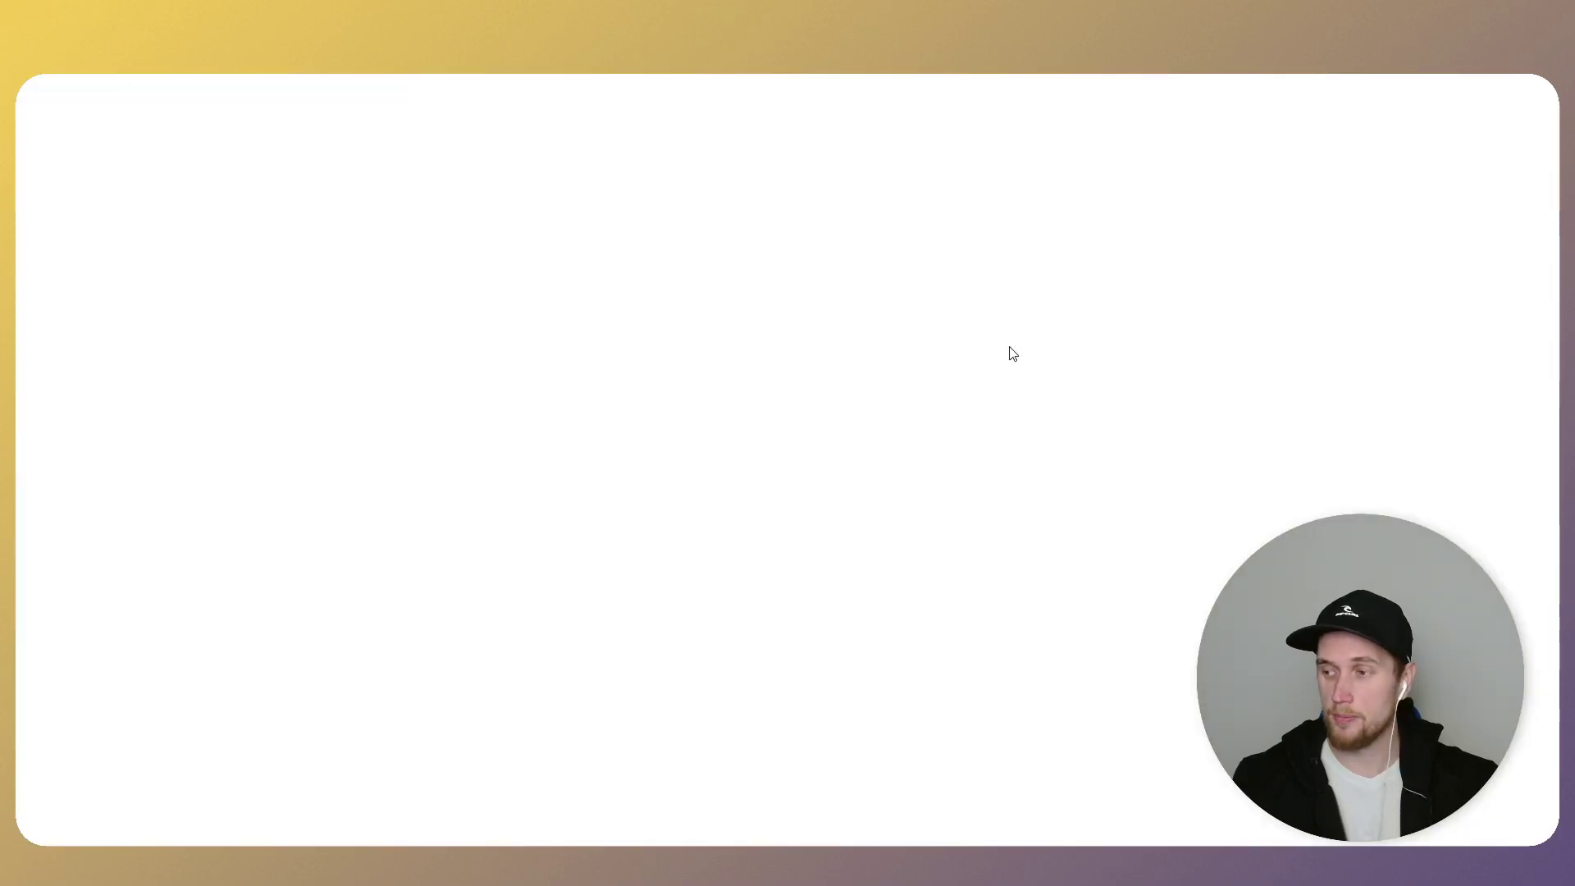
- Choose Individual as the regulatory bundle's identity type
left_click(250, 365)
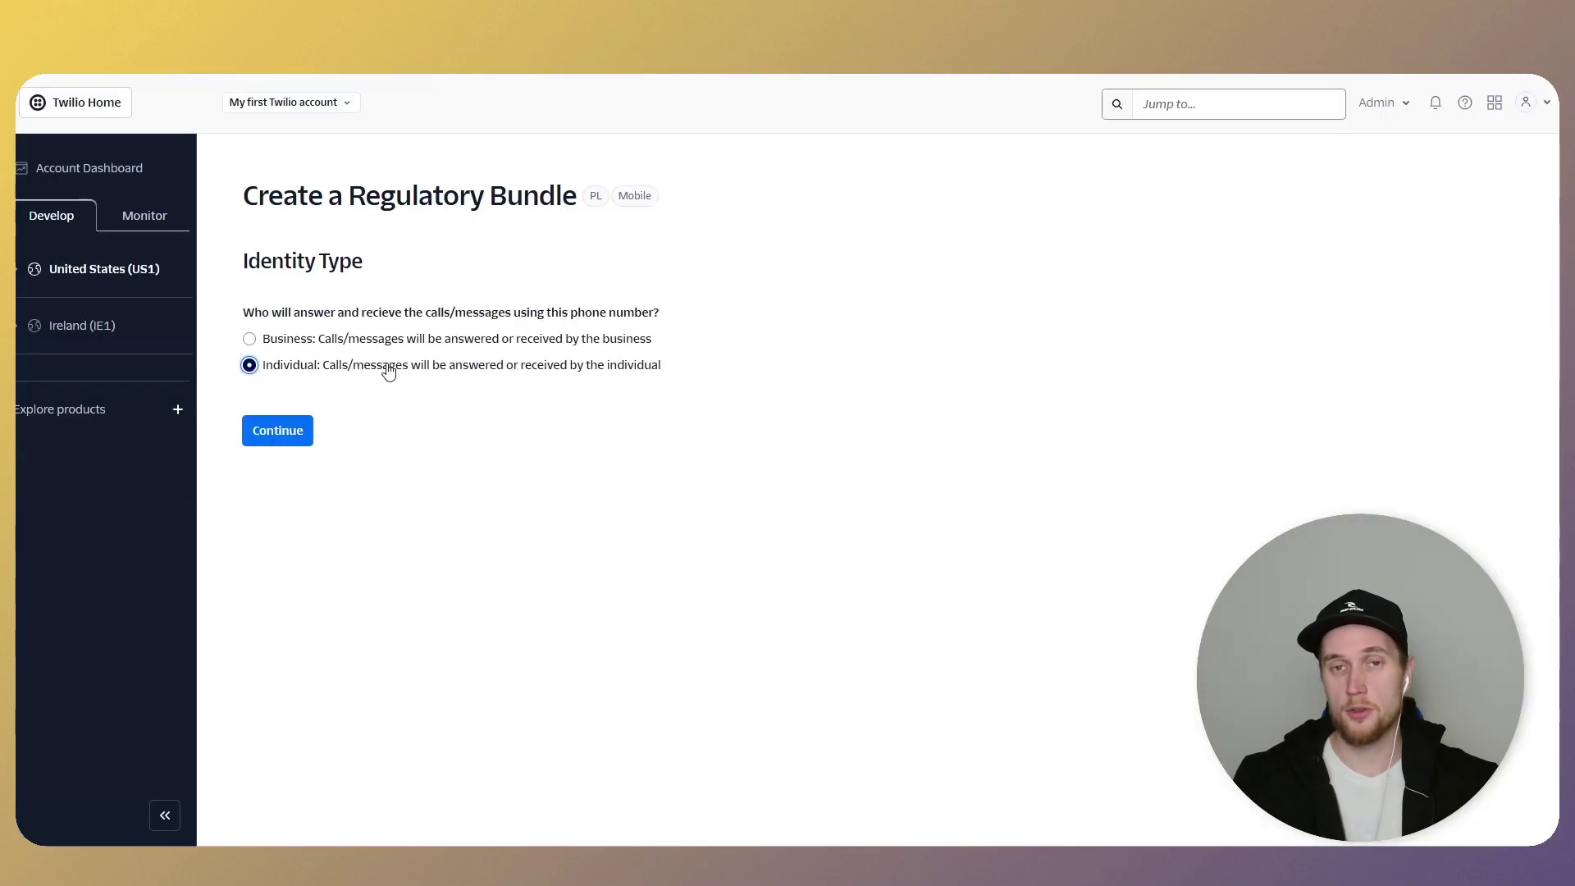
left_click(334, 344)
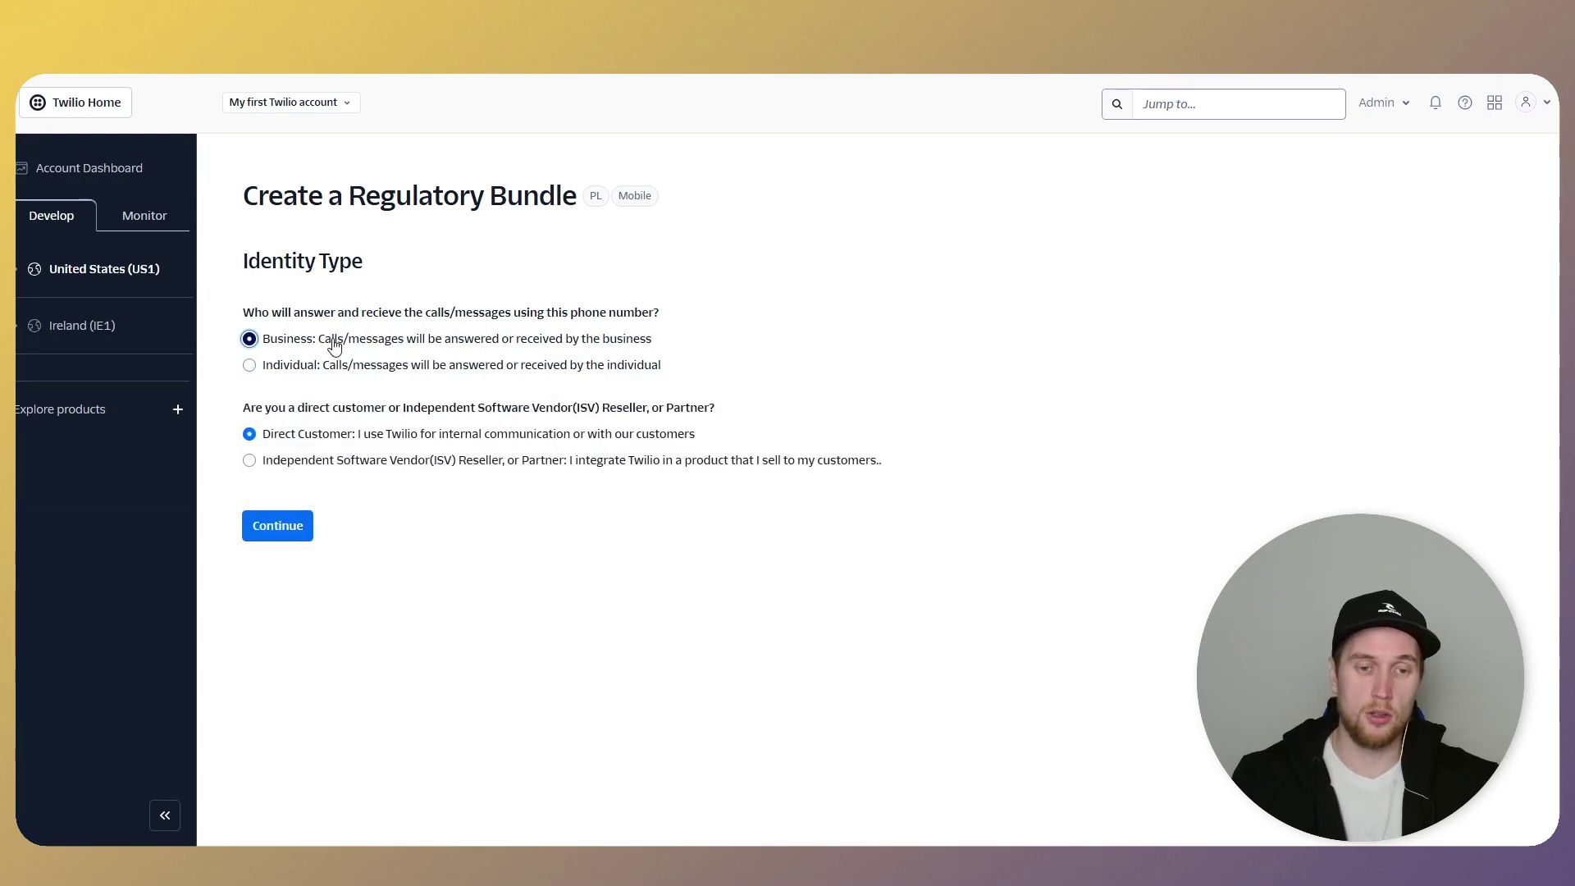
left_click(316, 365)
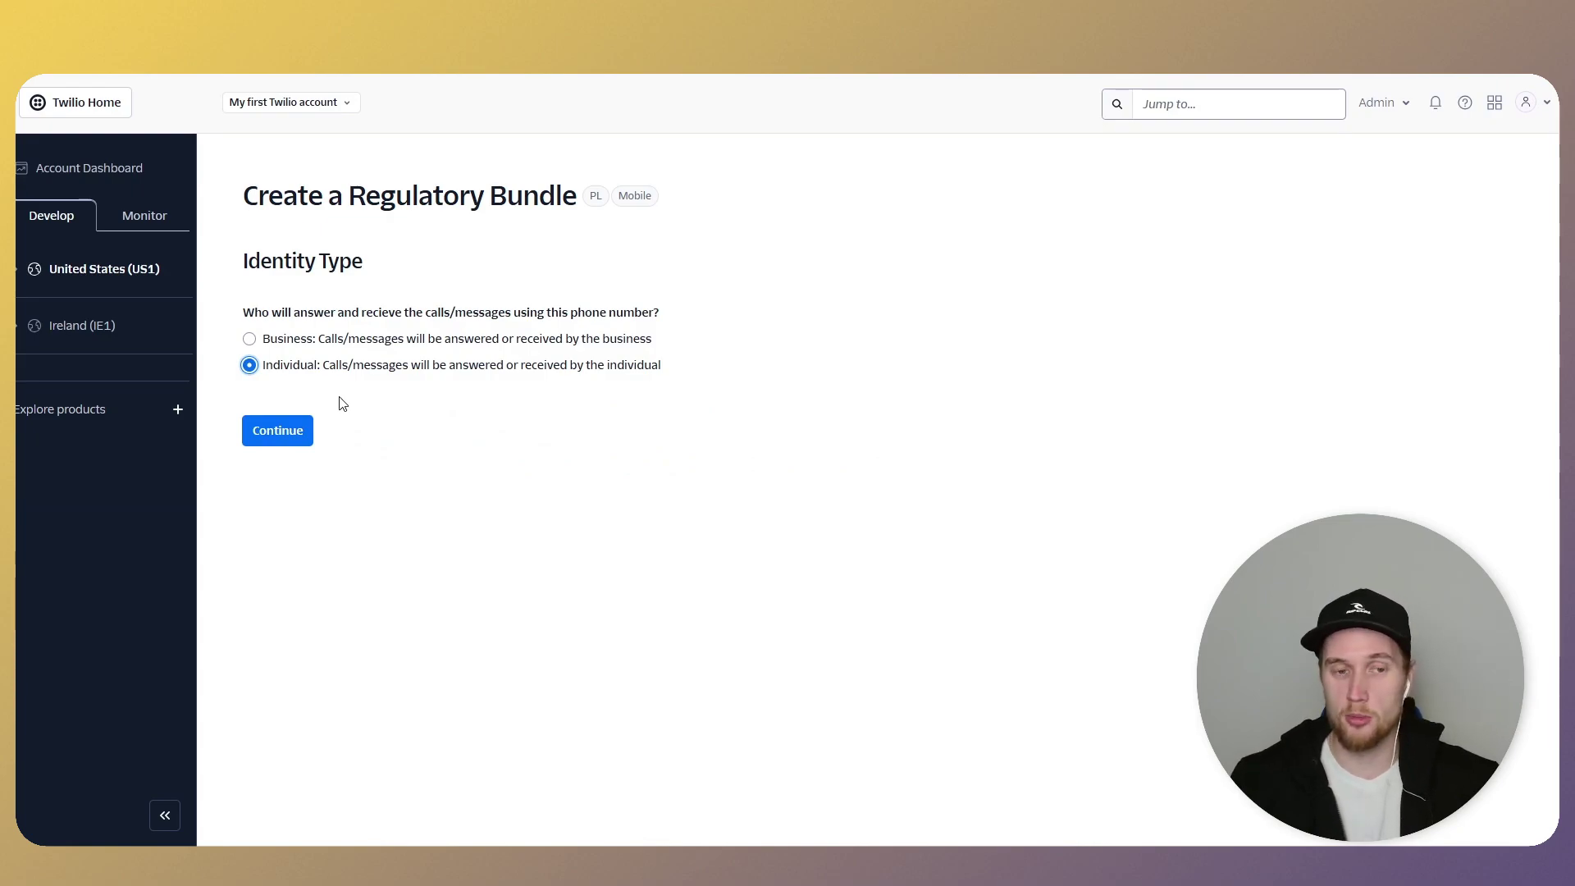
left_click(279, 431)
- Enter the individual's first name, last name and document number, then step back from Supporting Documents
left_click(369, 334)
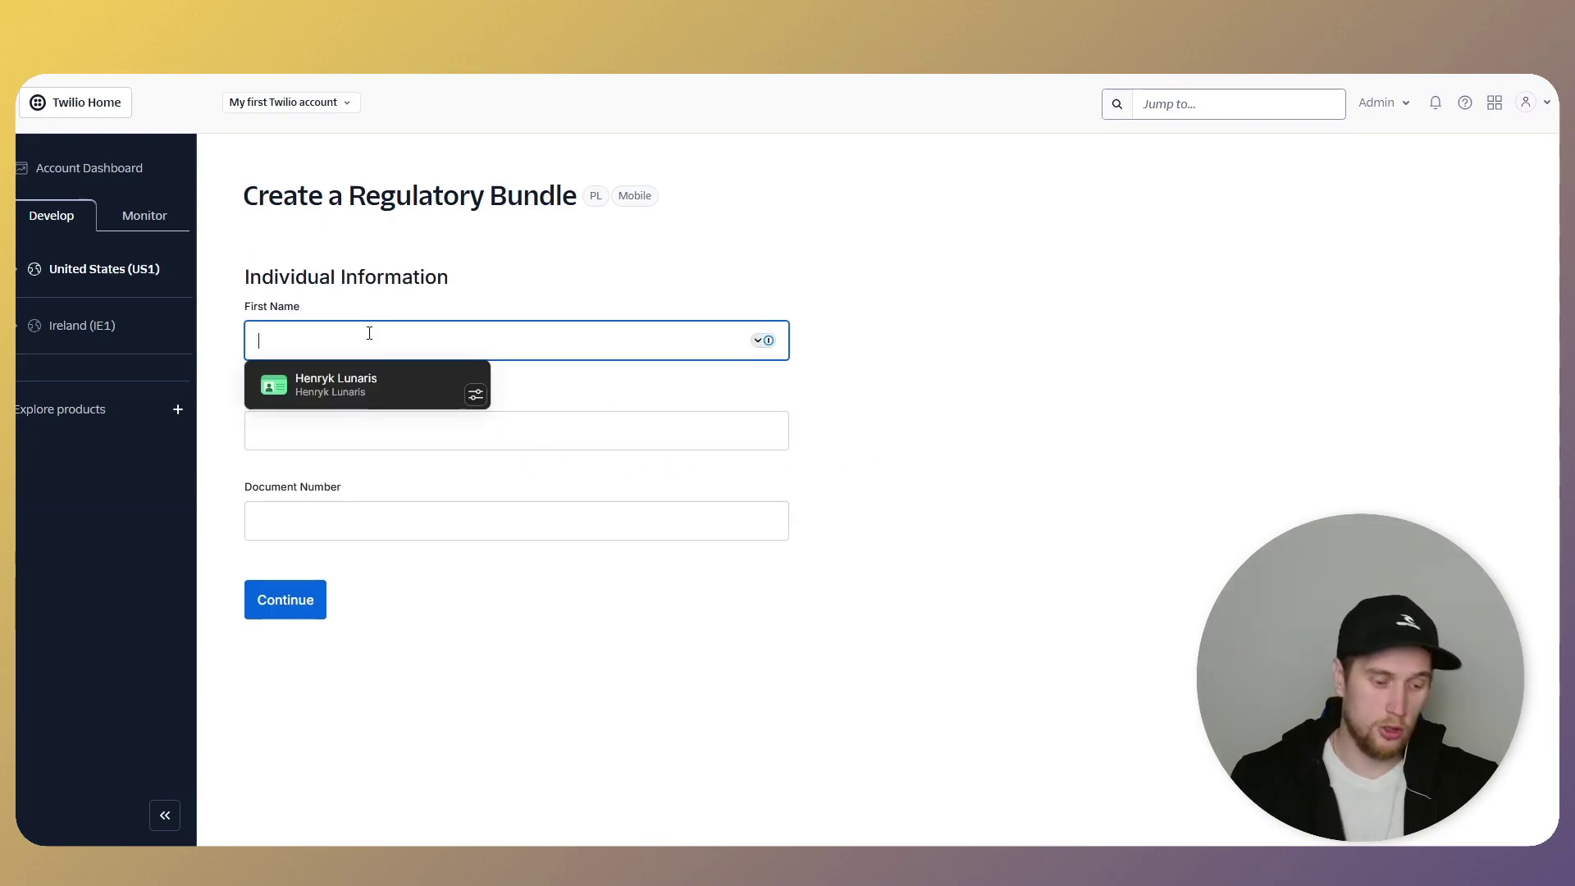
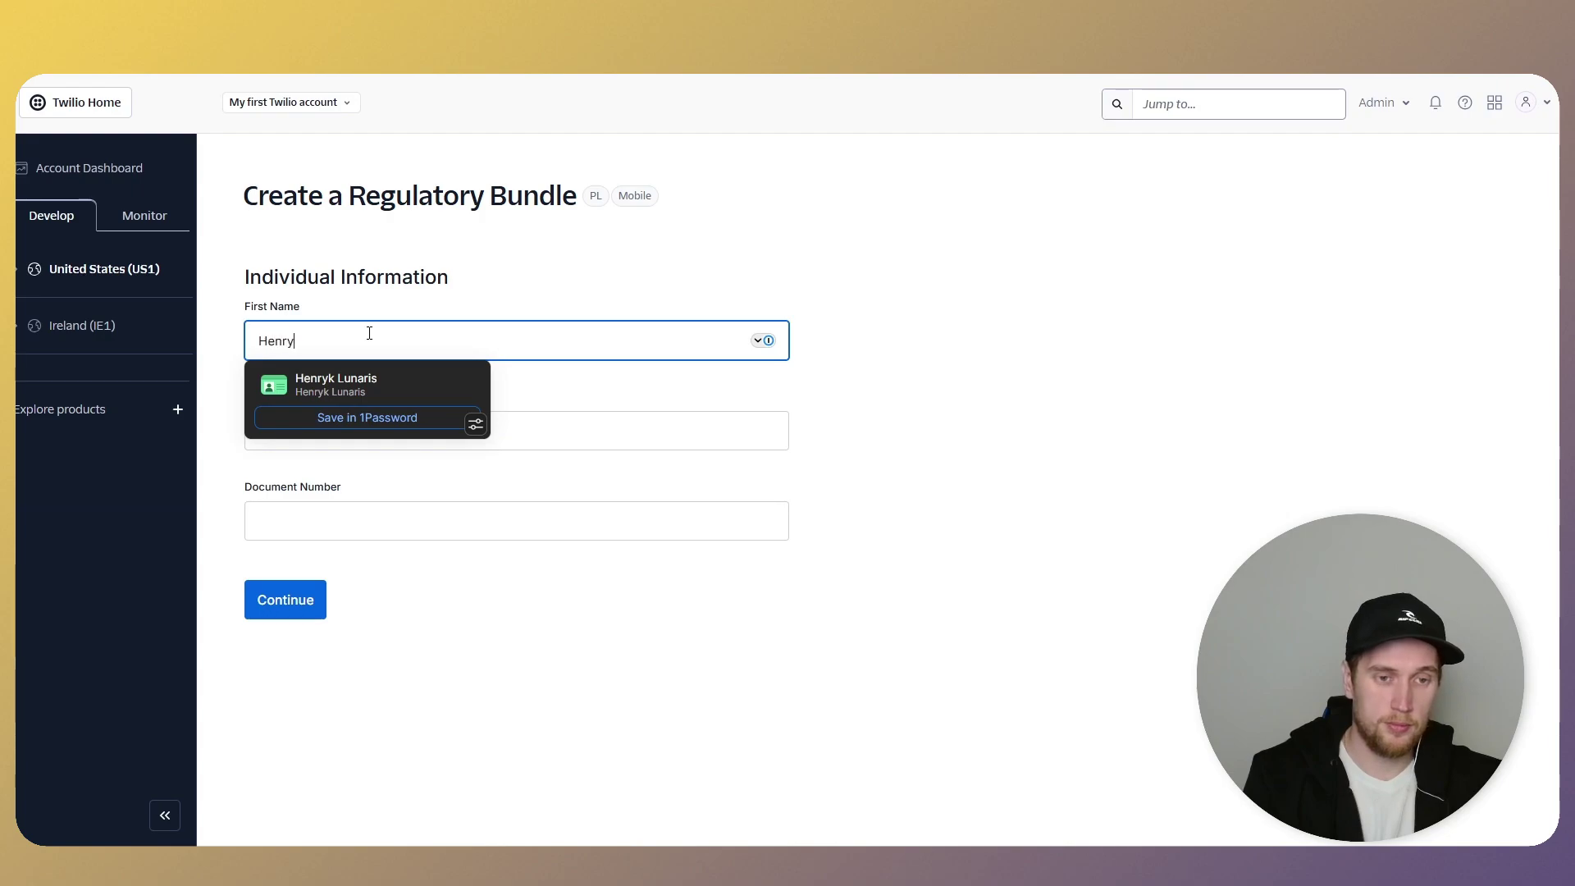
key("Tab")
key("Tab")
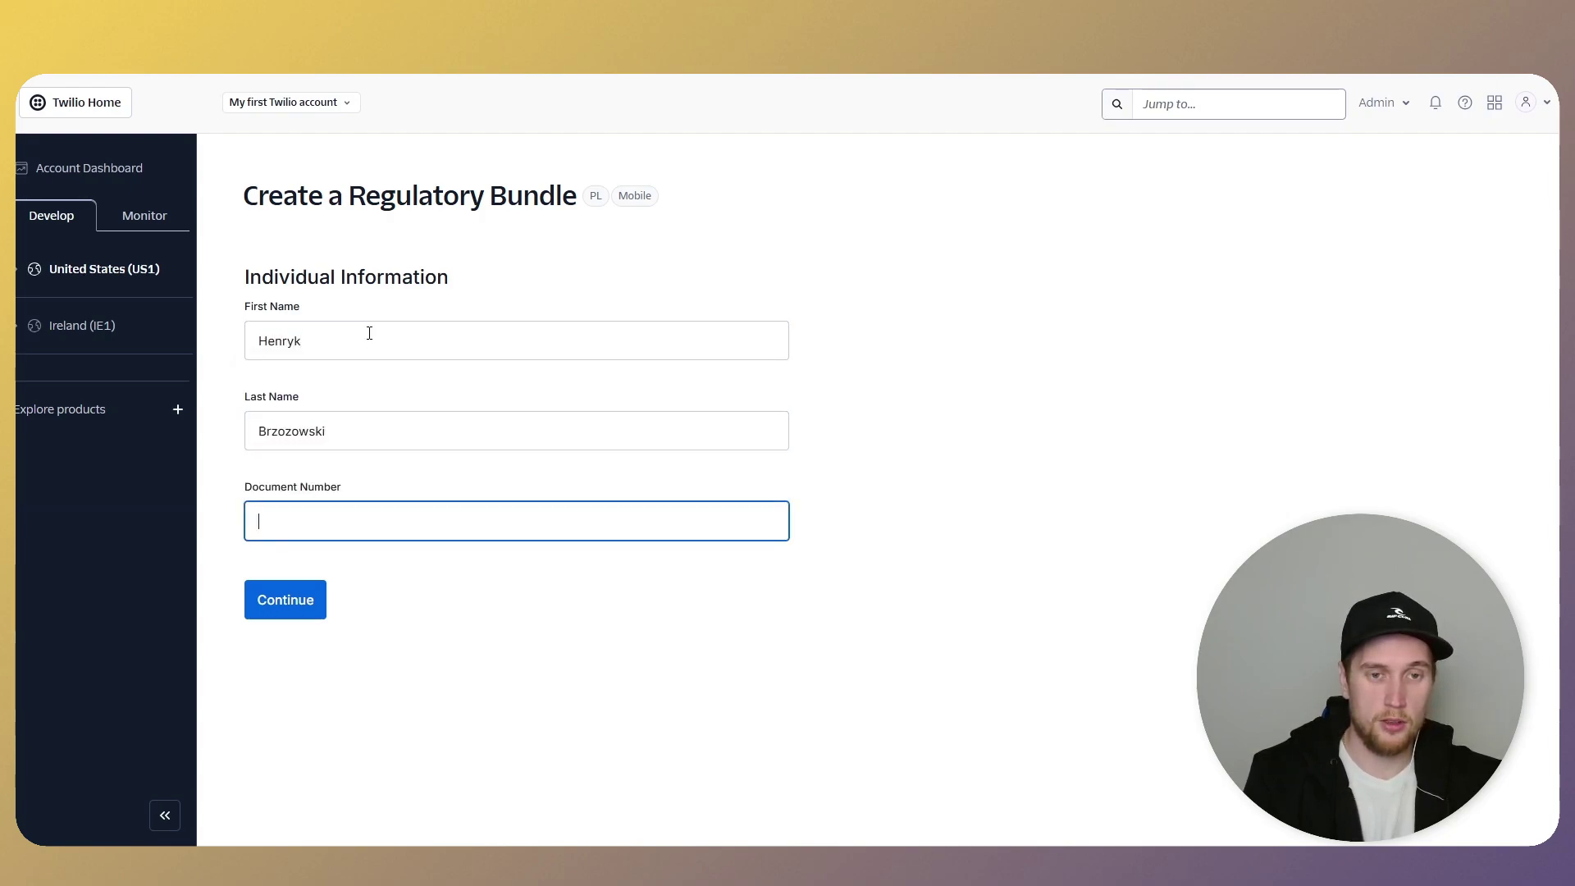
type("1234")
left_click(287, 584)
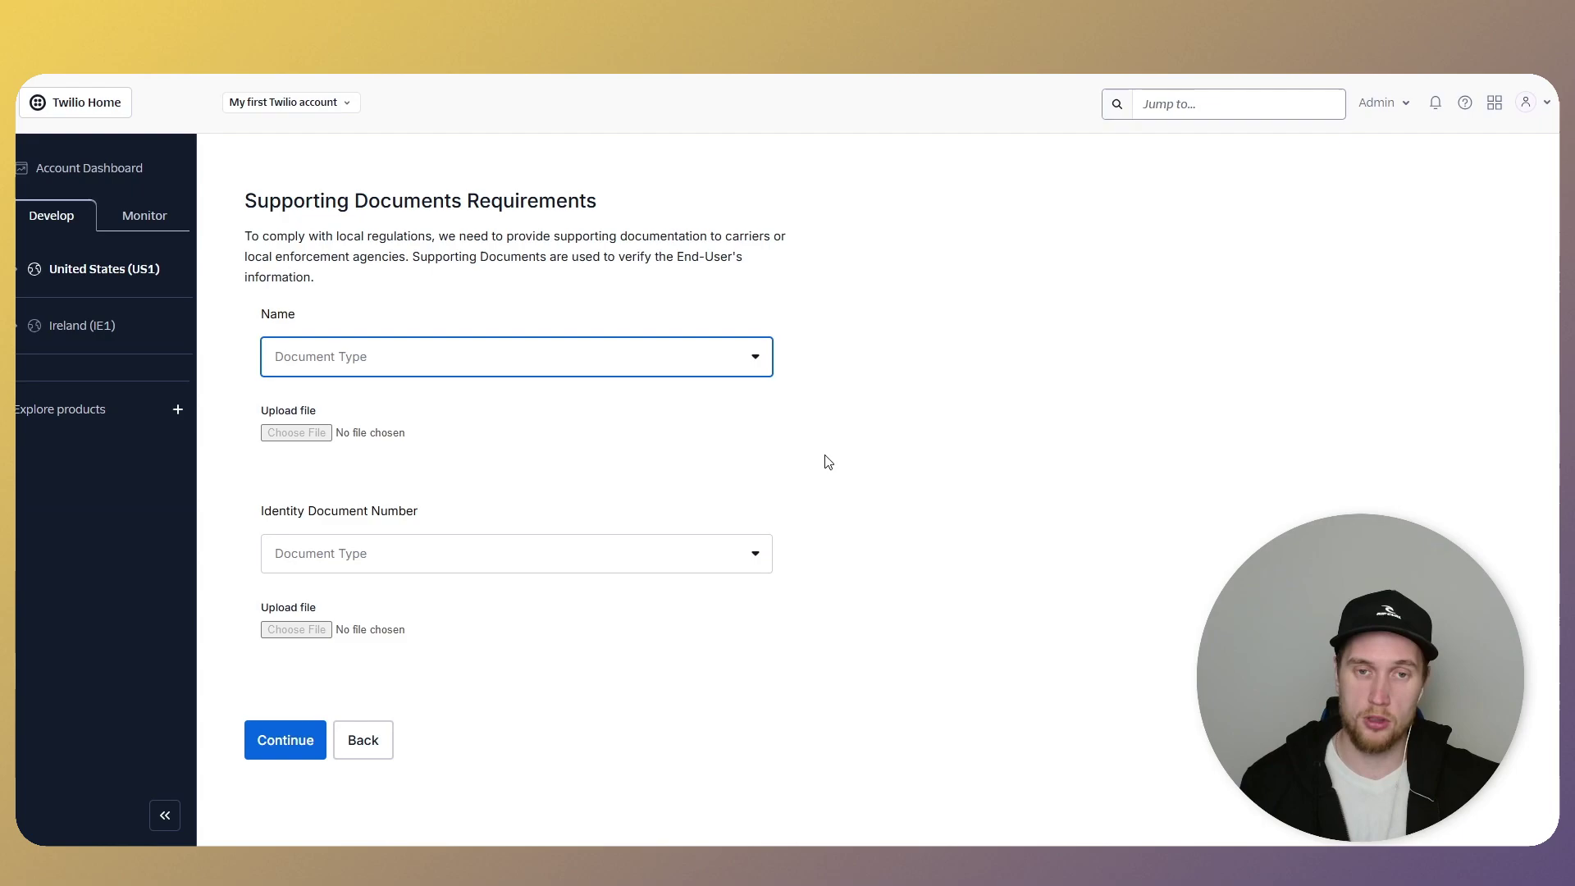
left_click(356, 747)
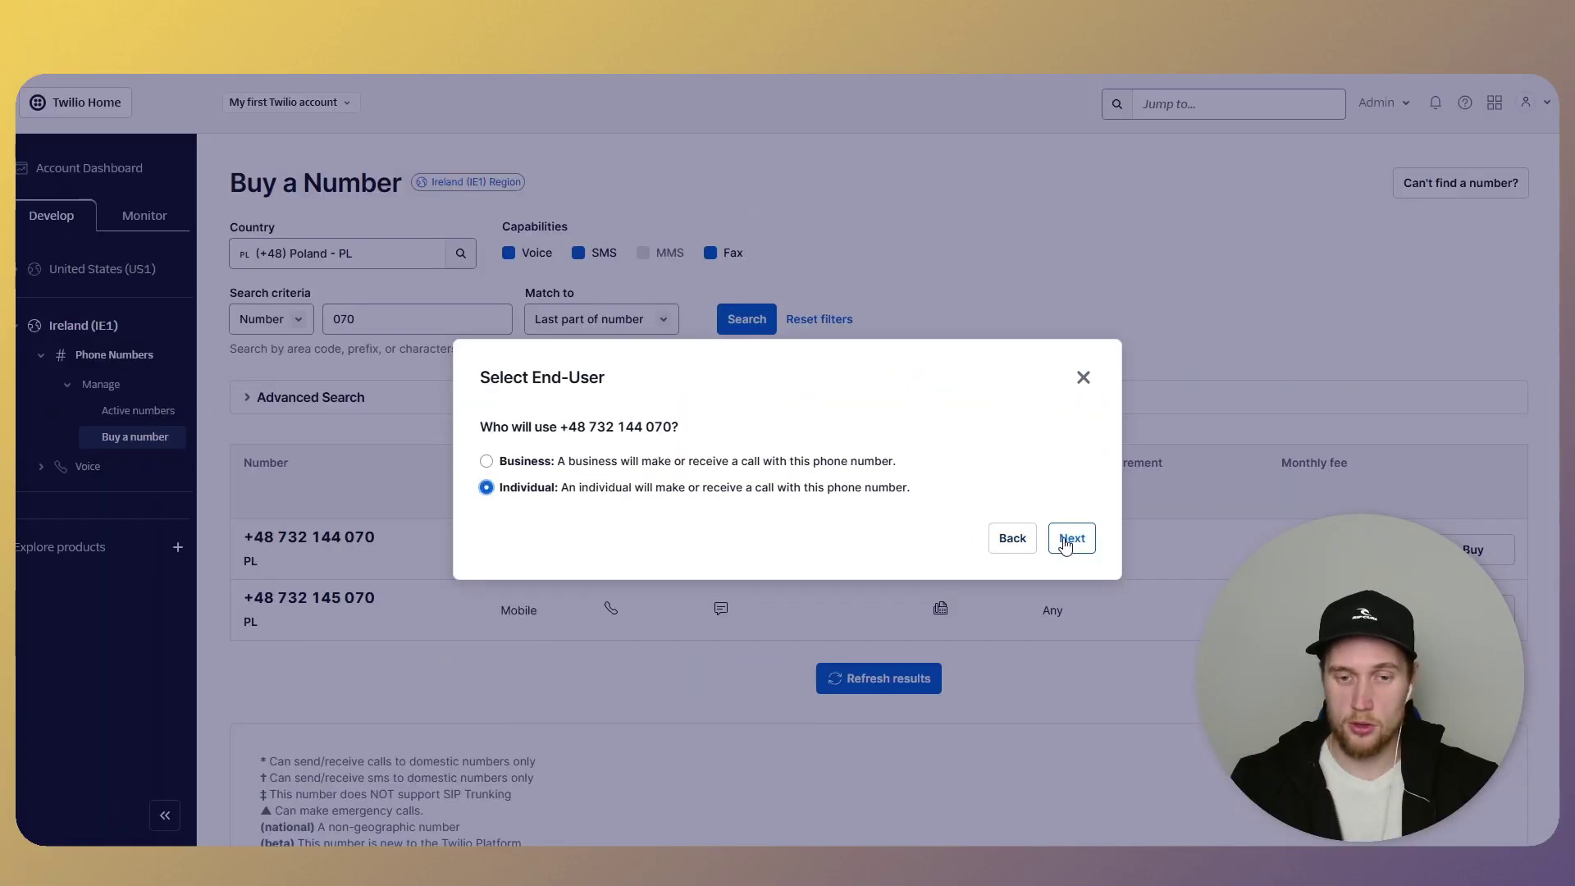
- Buy the +48 number using the approved Poland mobile bundle and go to its configuration
left_click(1065, 540)
left_click(682, 468)
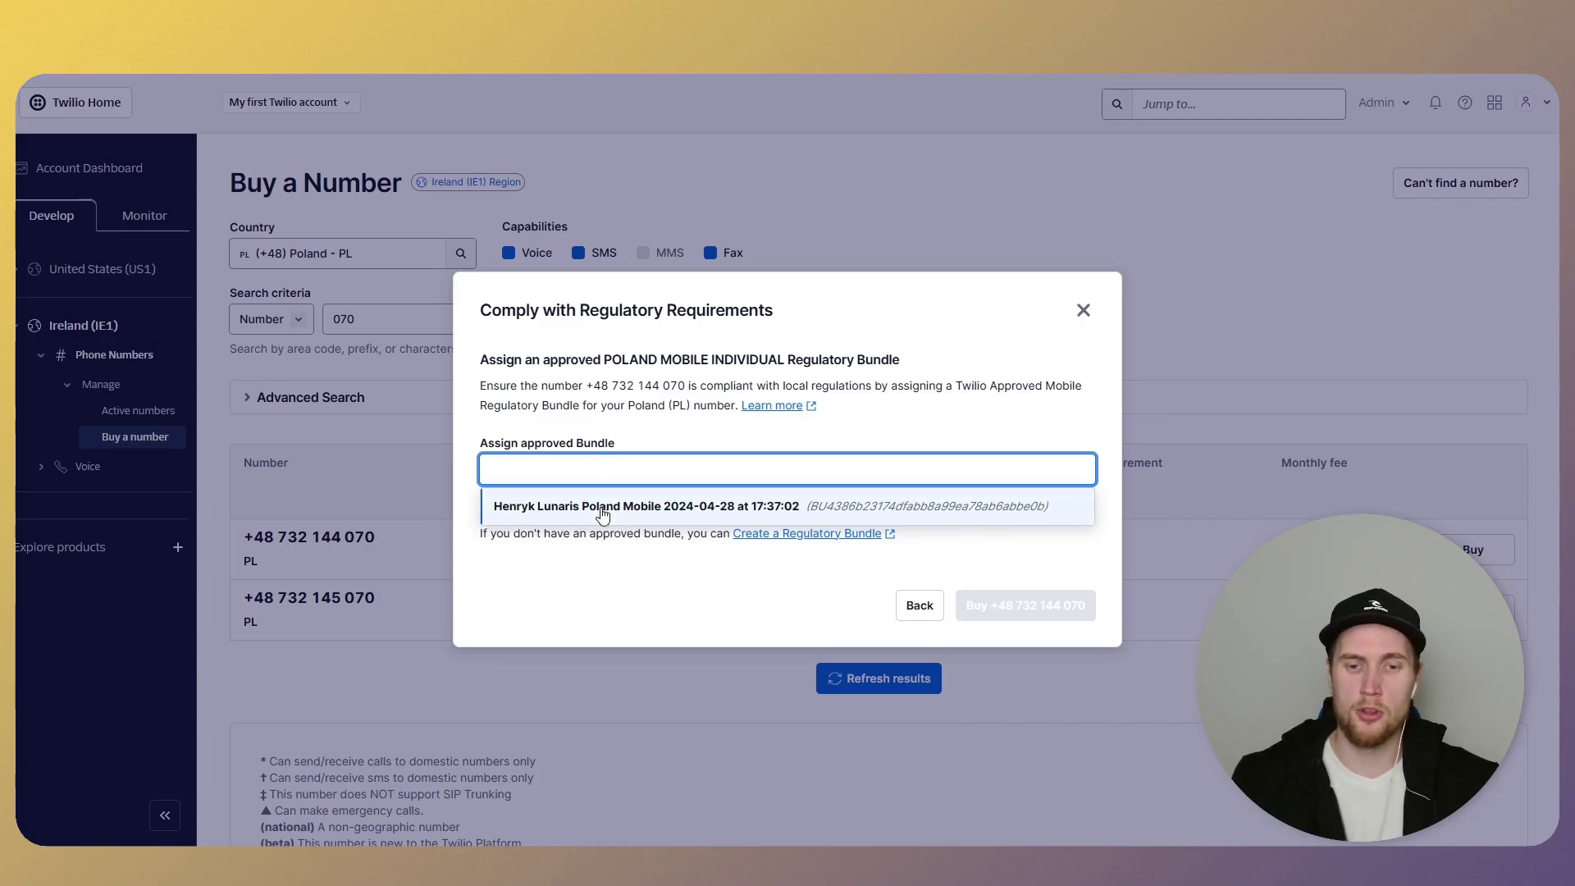
left_click(603, 513)
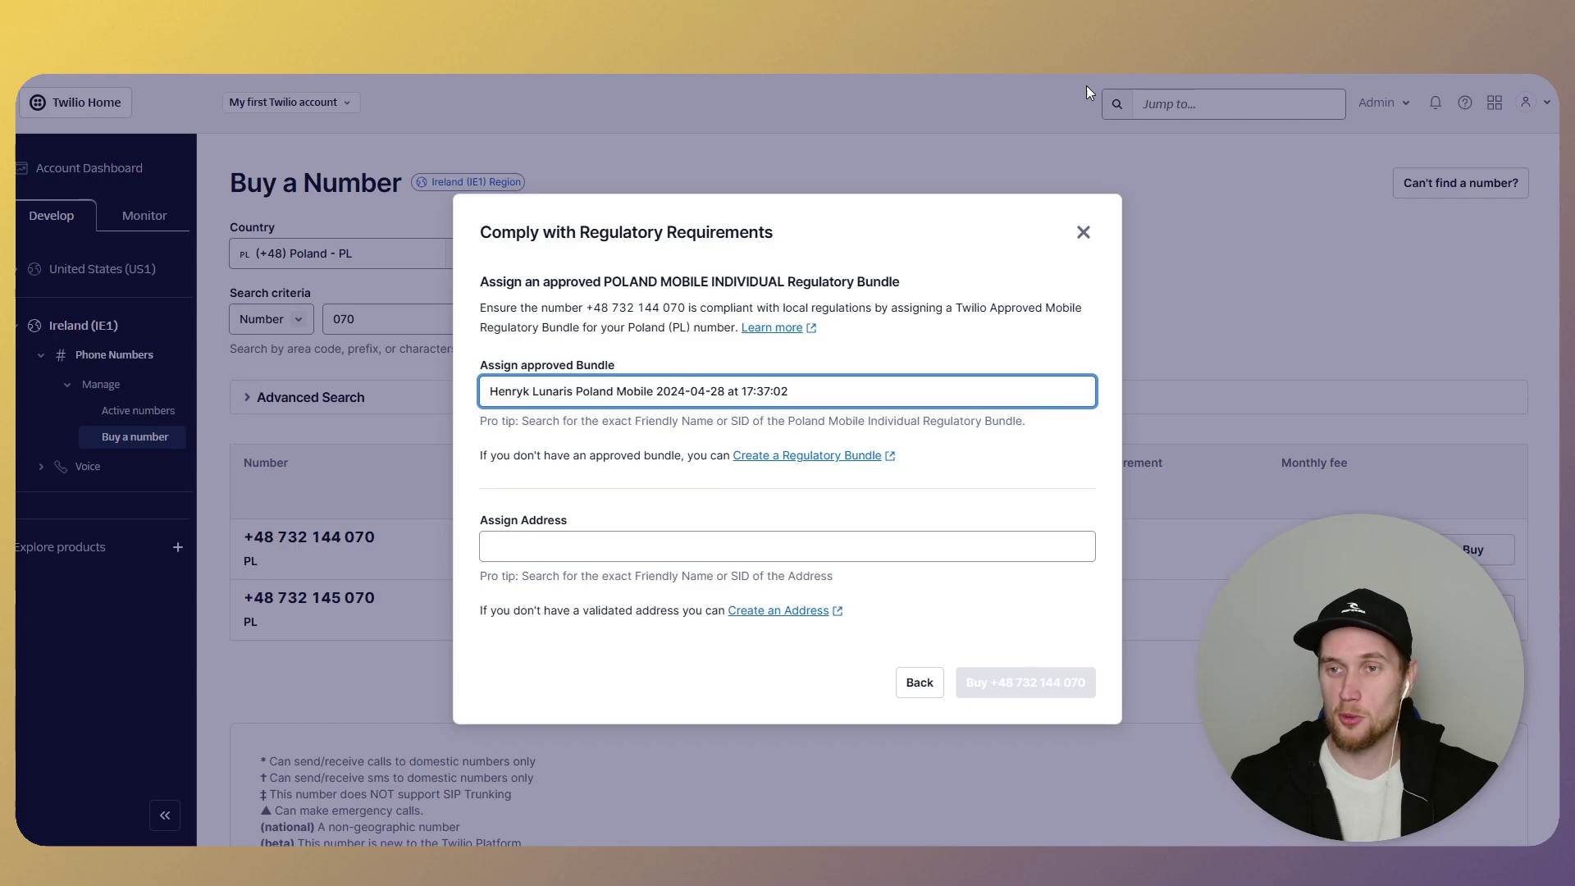
left_click(1213, 76)
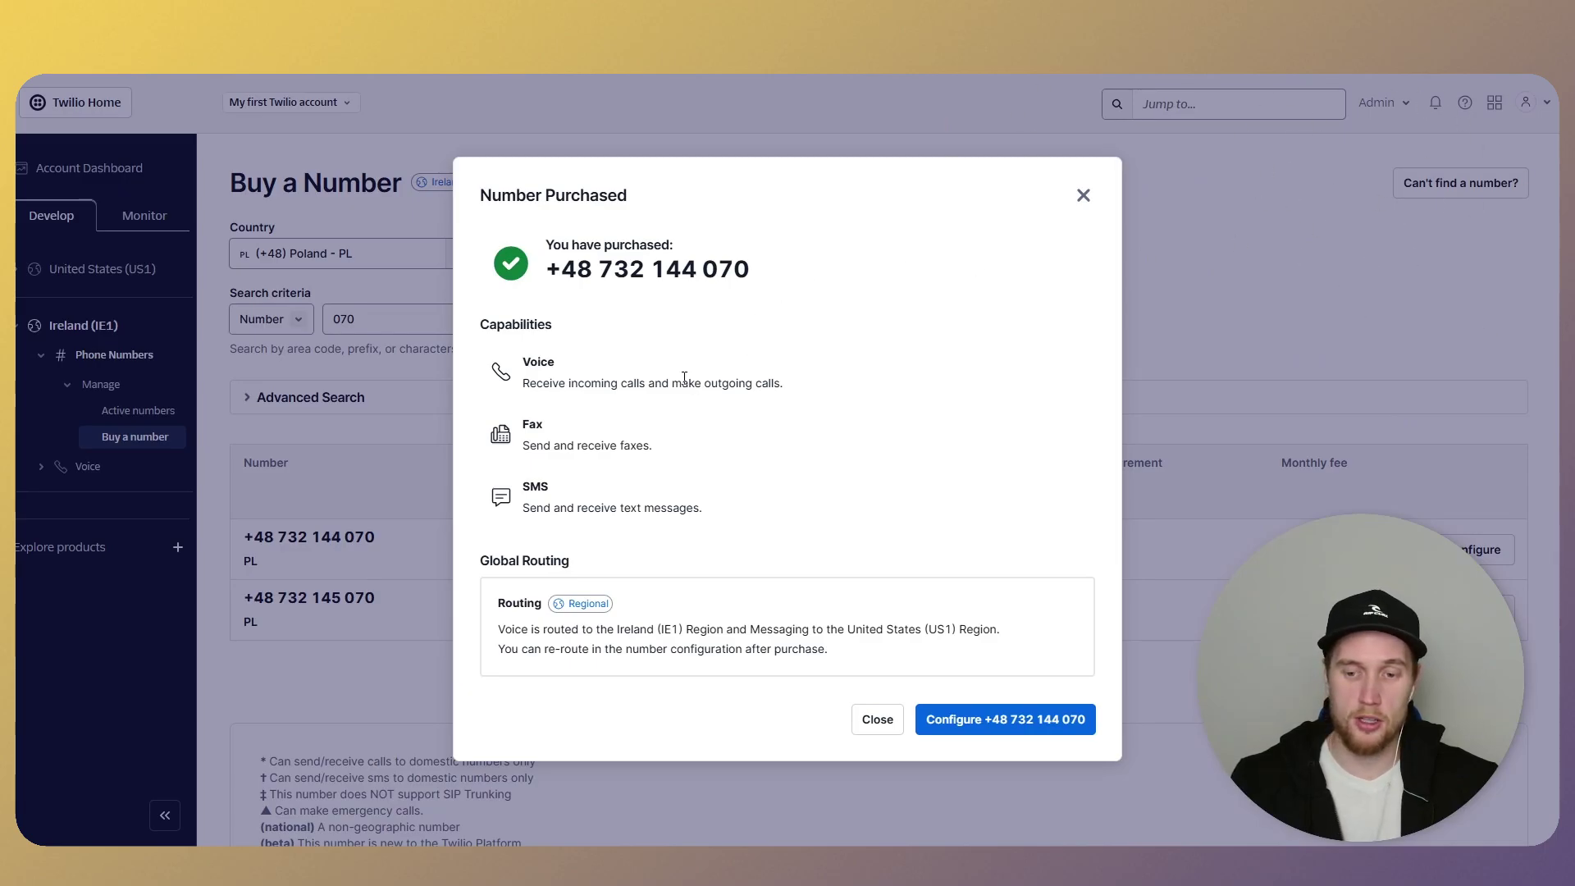
left_click(969, 725)
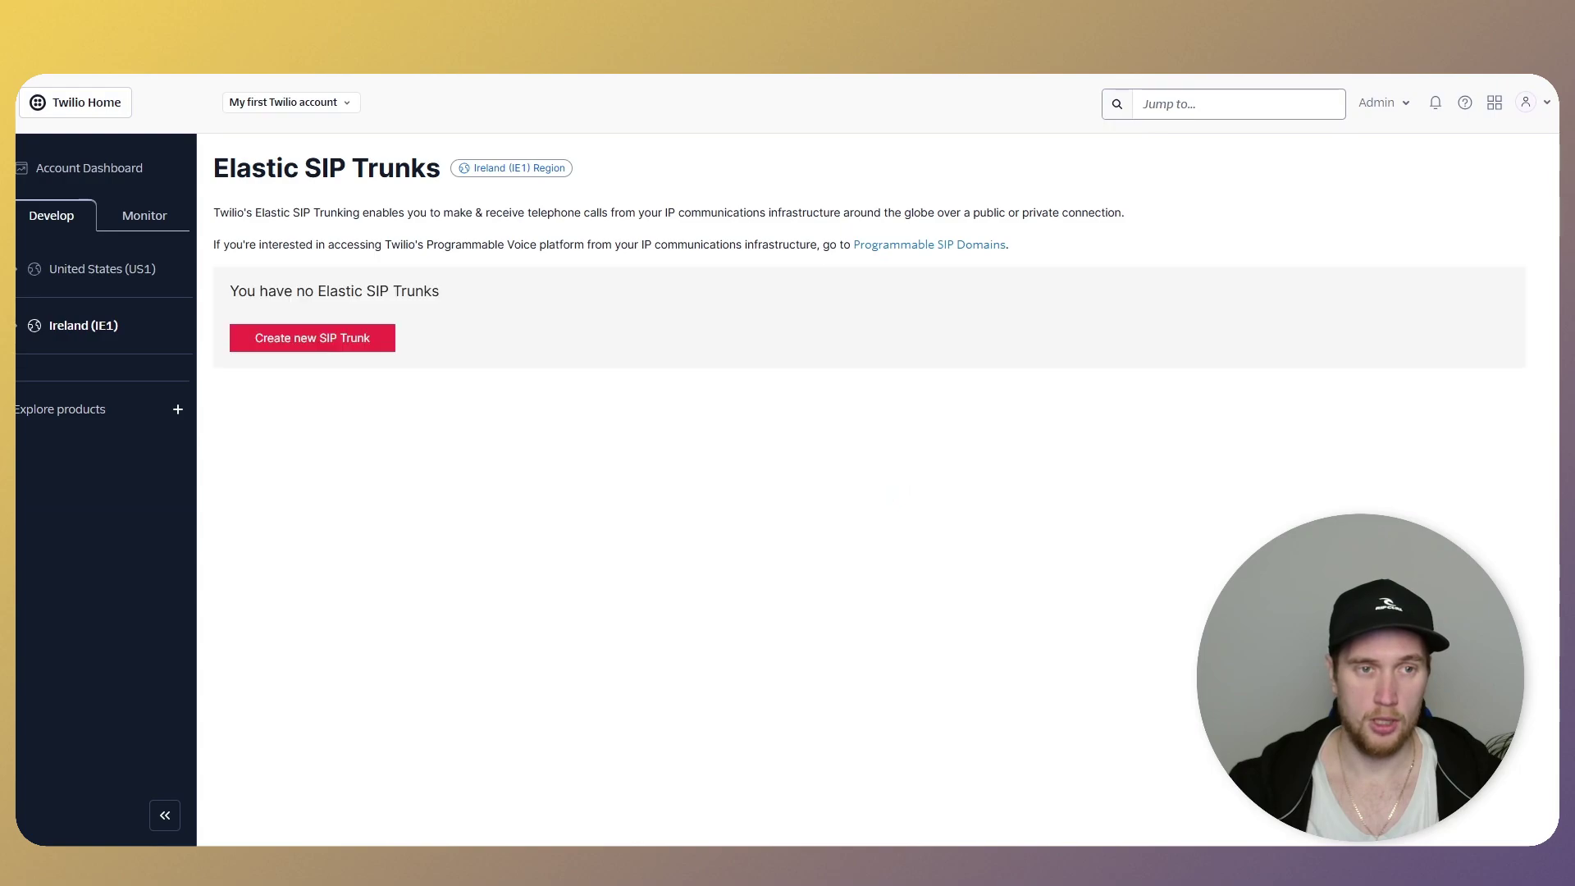
- Open the Ireland (IE1) Create new SIP Trunk link in a new browser tab
double_click(105, 326)
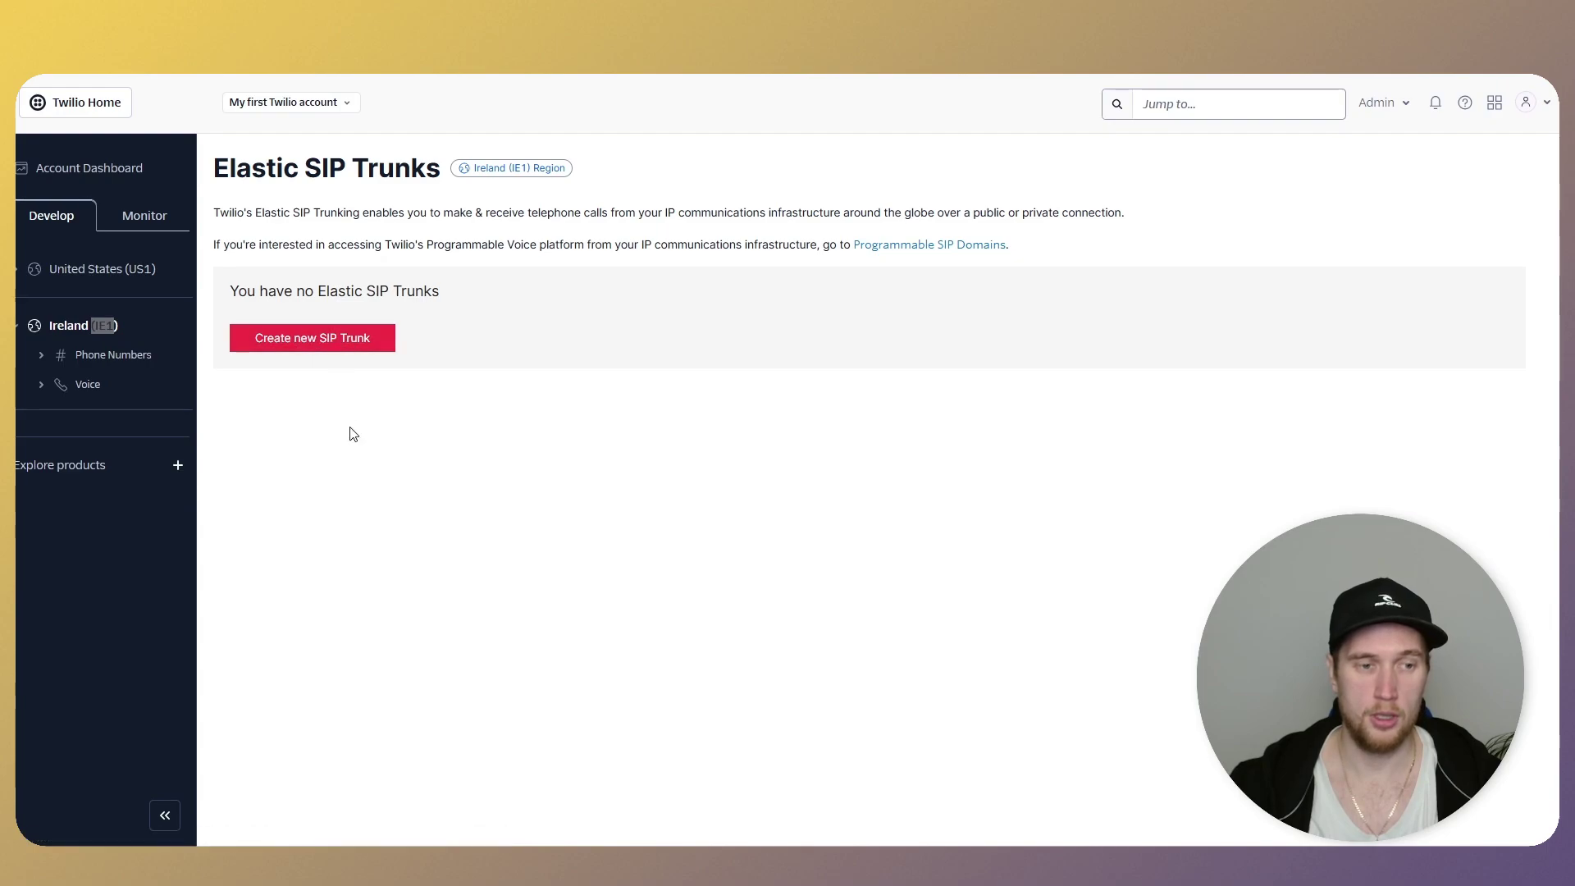
left_click(29, 332)
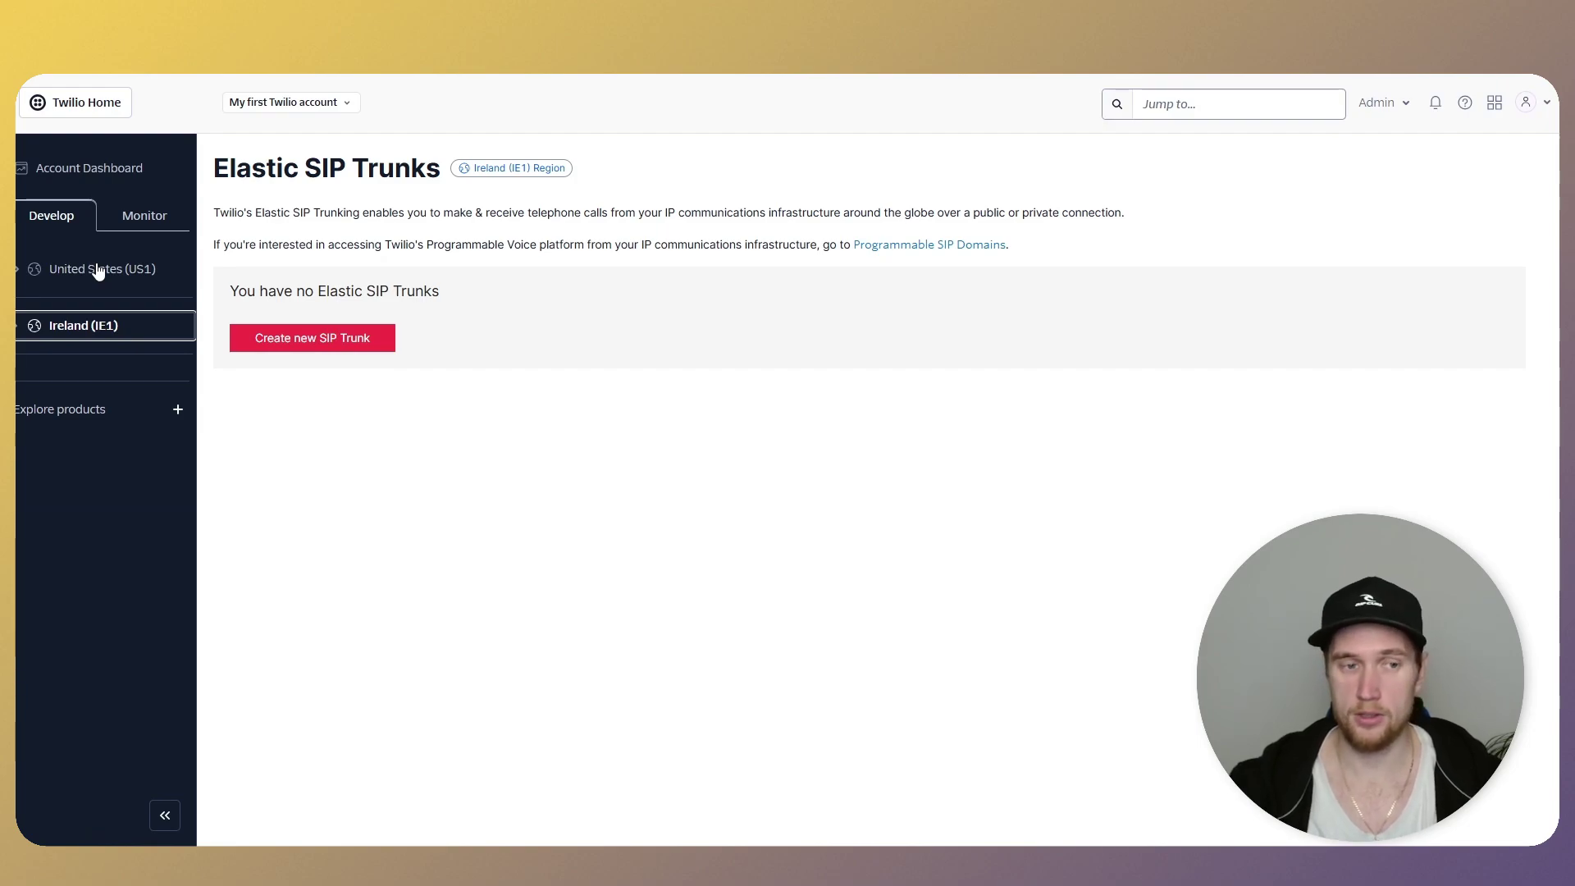
left_click(282, 443)
right_click(314, 340)
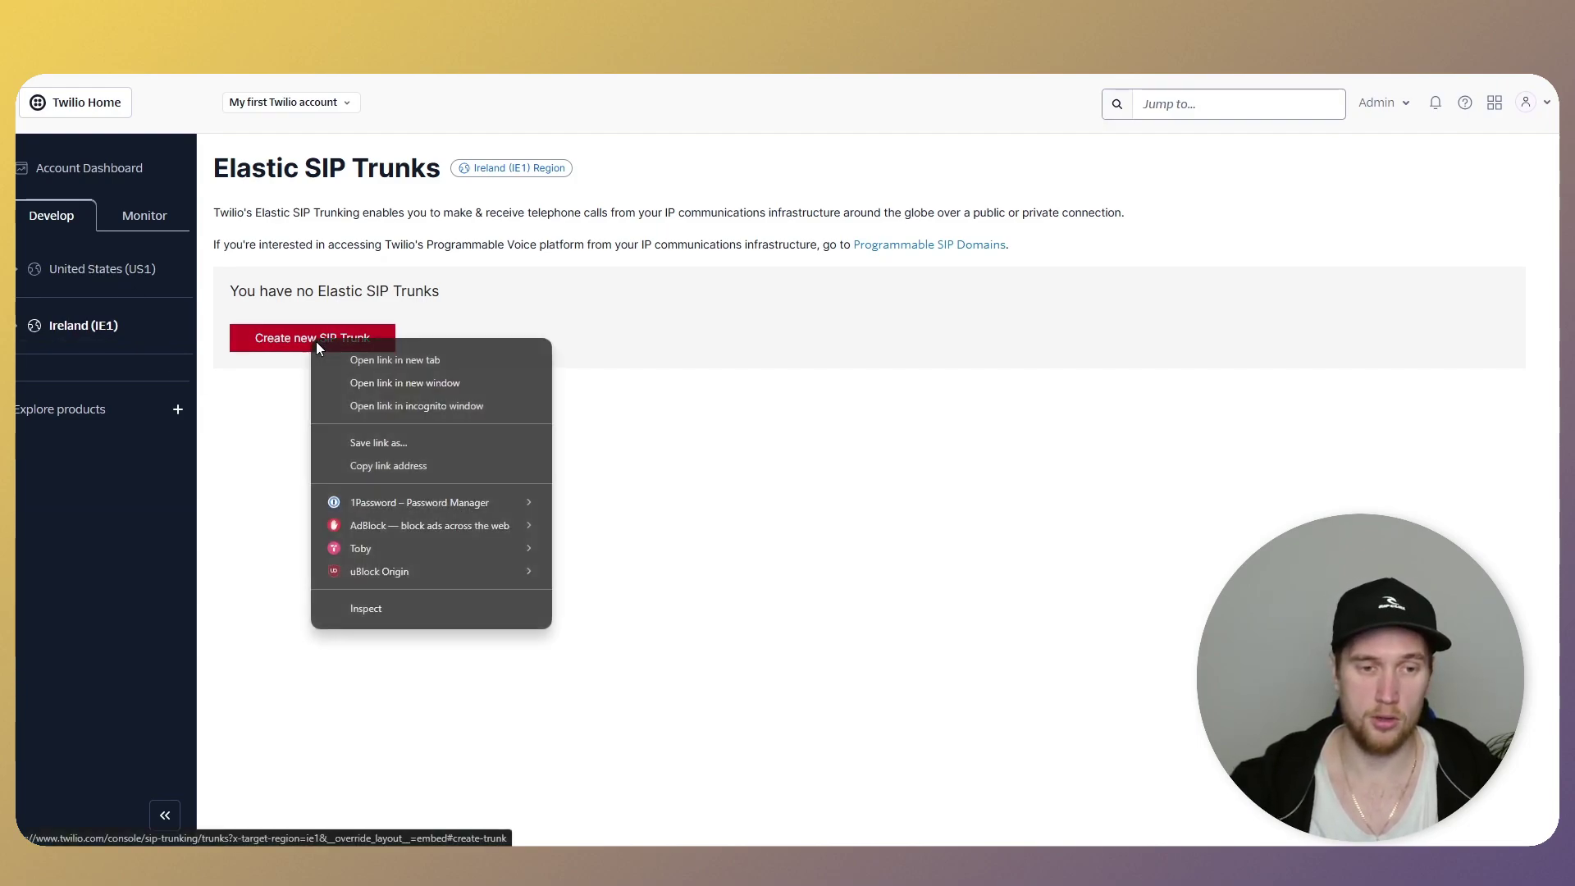
left_click(240, 417)
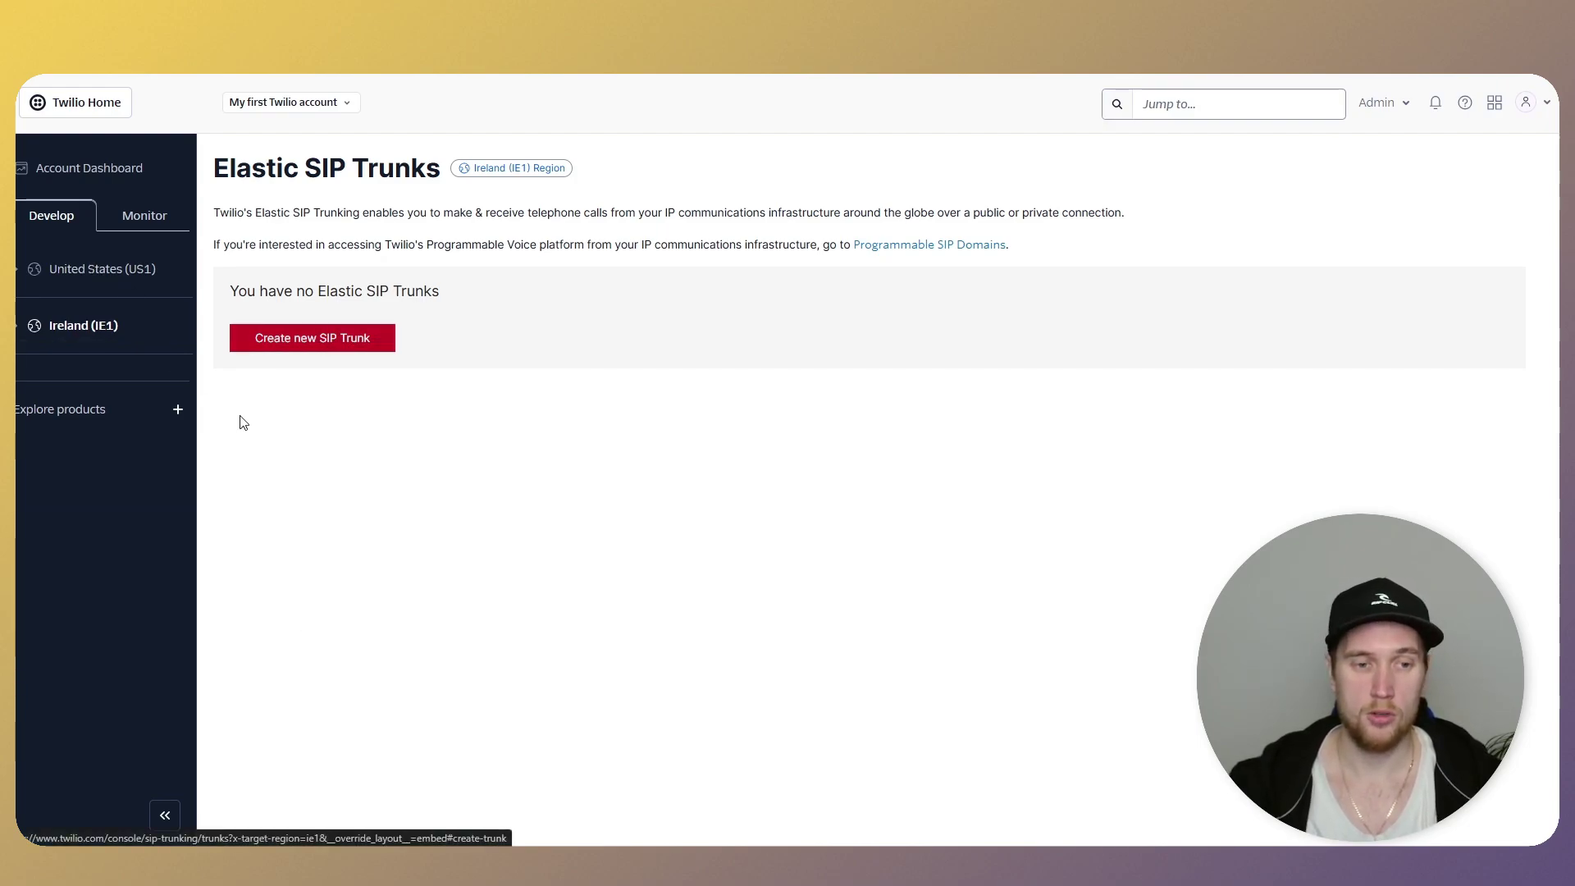
right_click(275, 341)
left_click(318, 363)
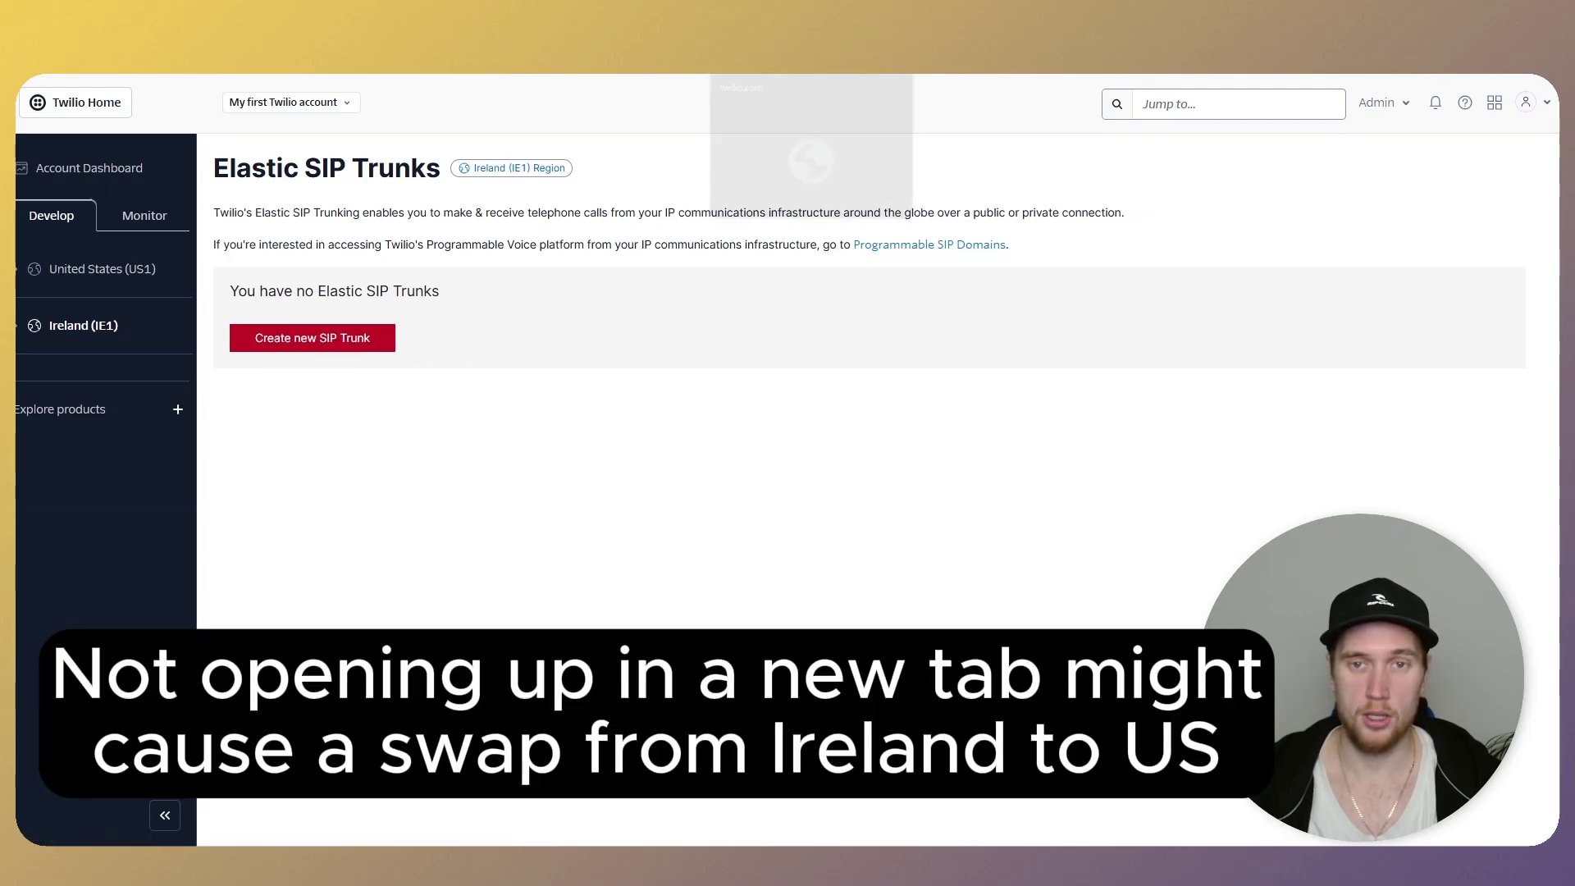
left_click(718, 76)
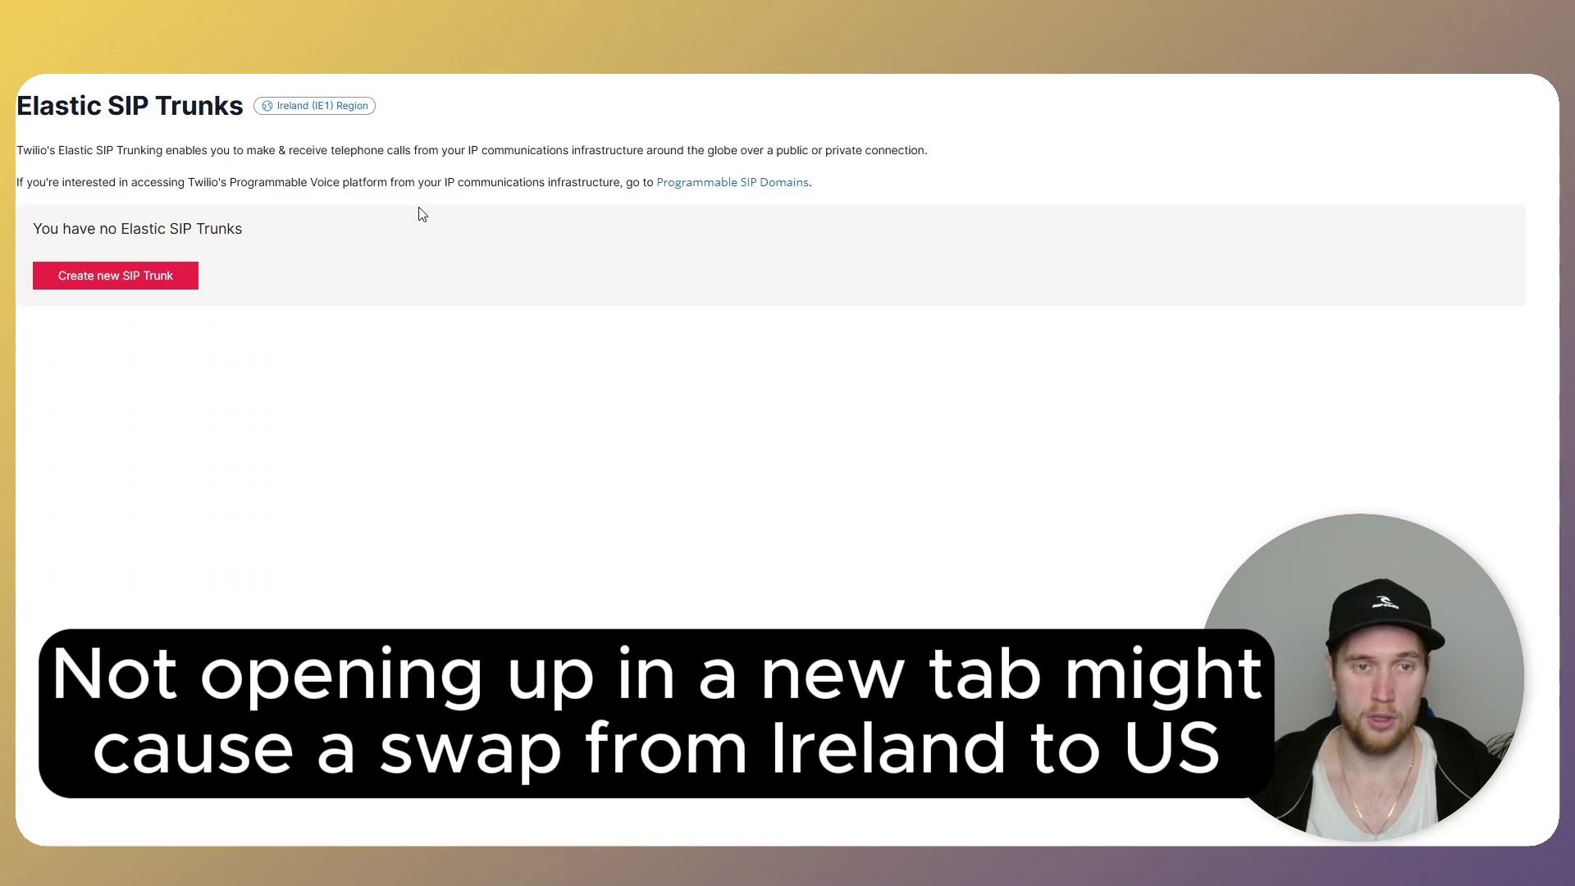
- Create an Elastic SIP trunk named after the purchased +48 number
left_click(128, 275)
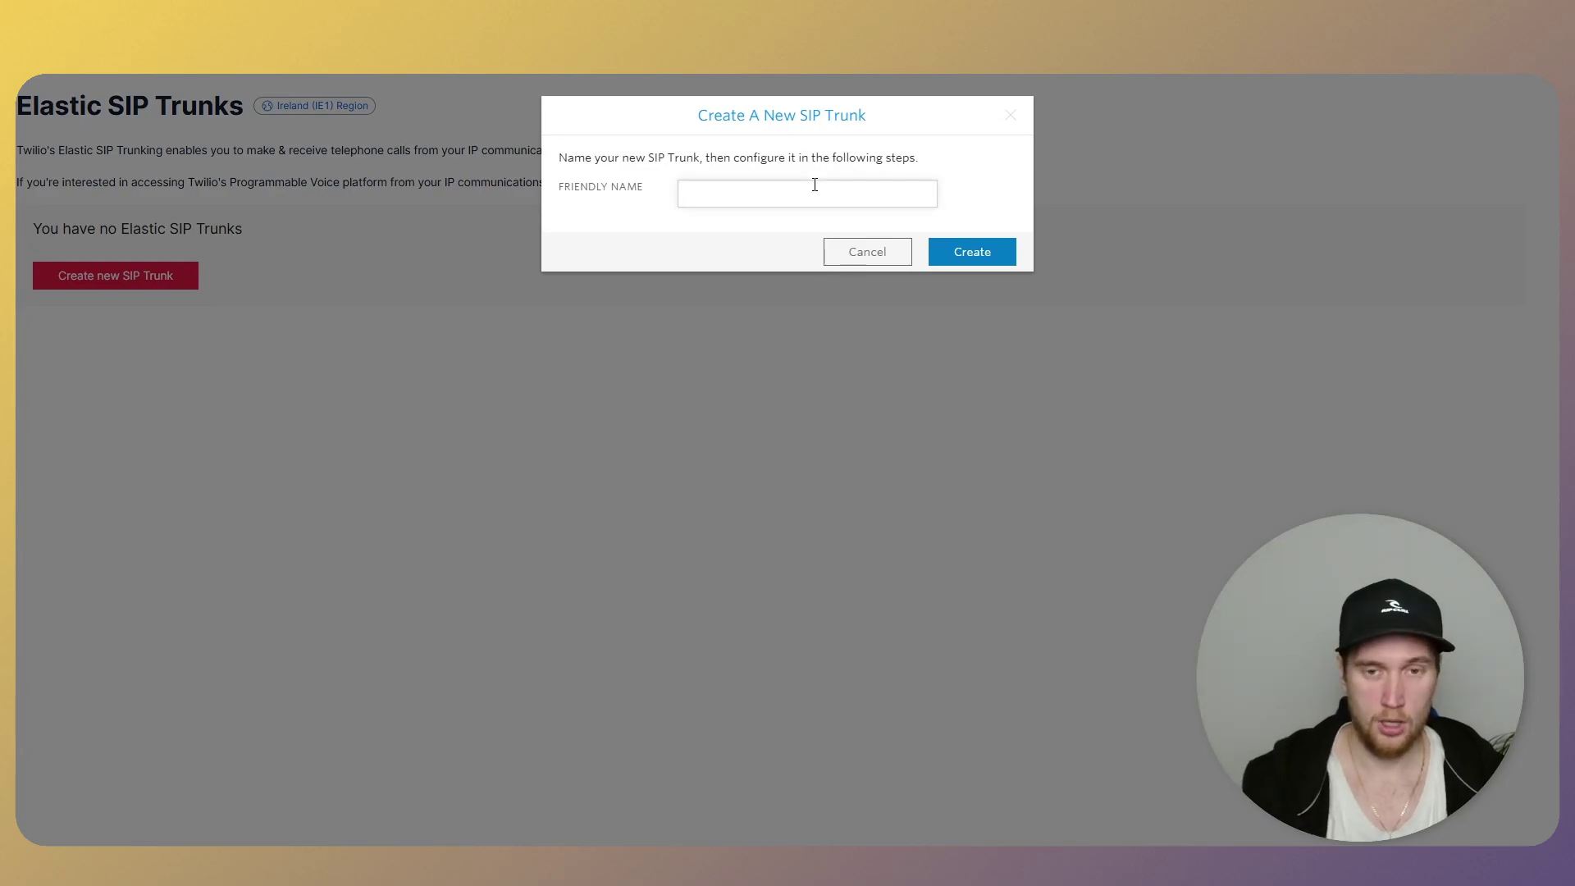
key("super+v")
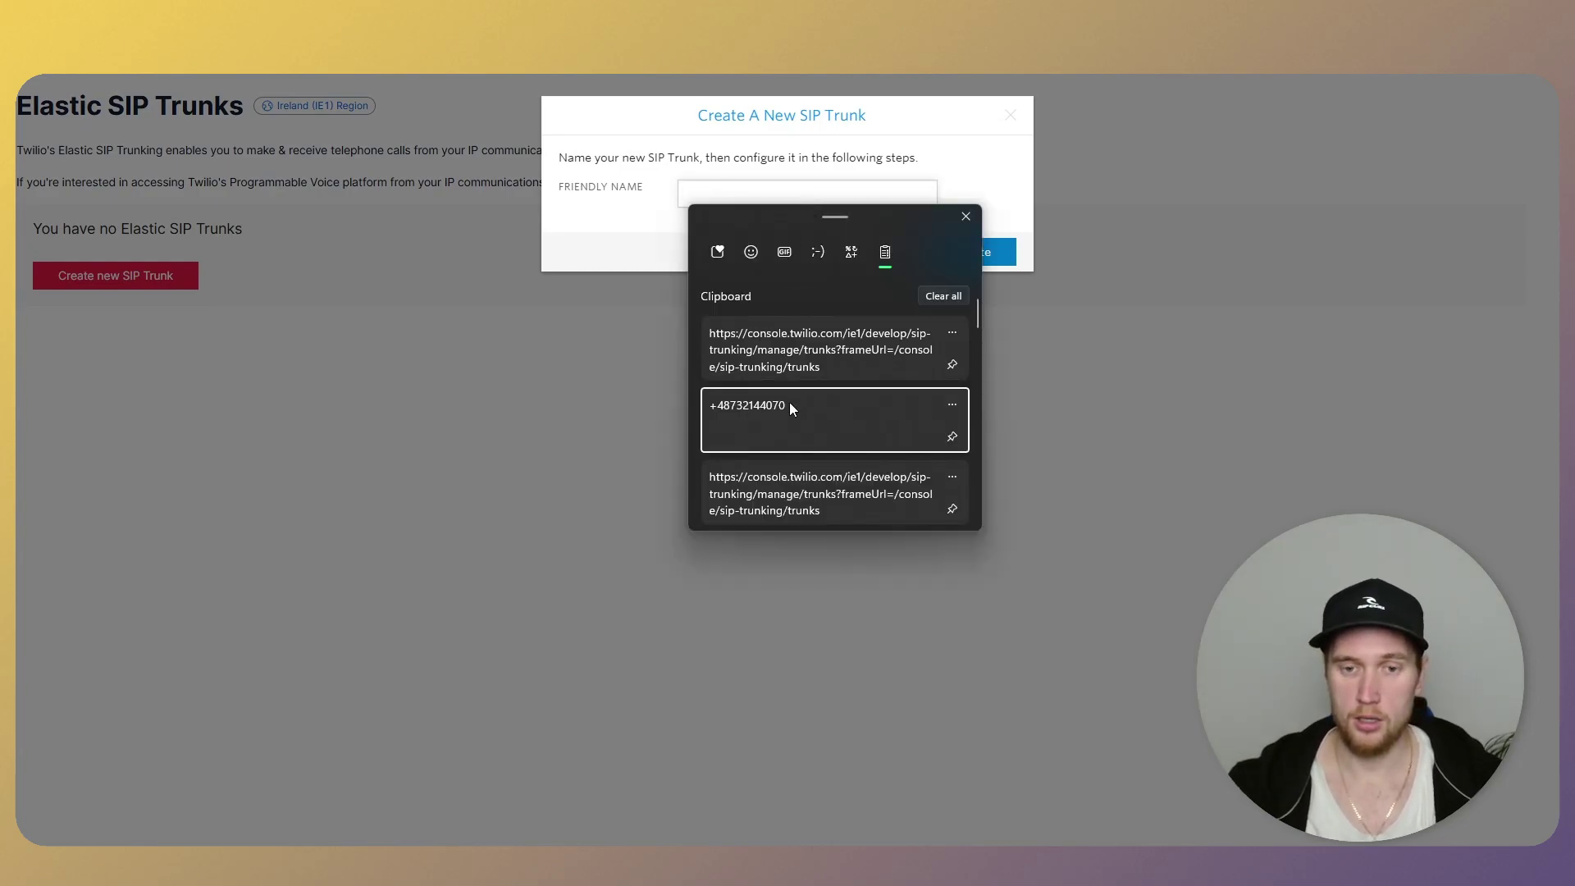
left_click(789, 402)
left_click_drag(800, 189, 684, 189)
left_click(785, 191)
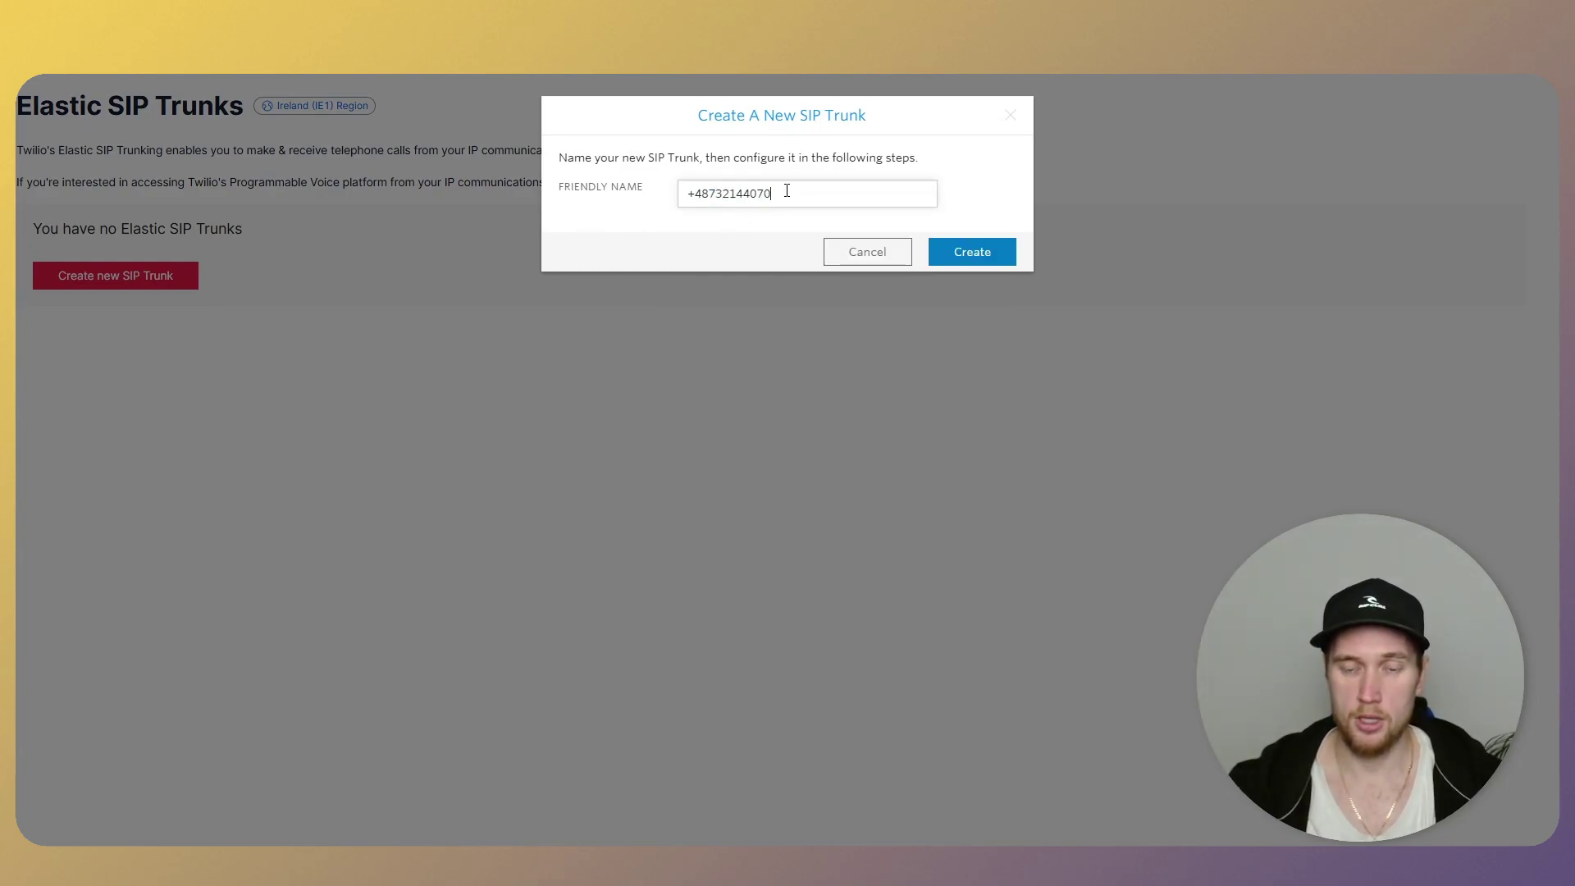
left_click(770, 223)
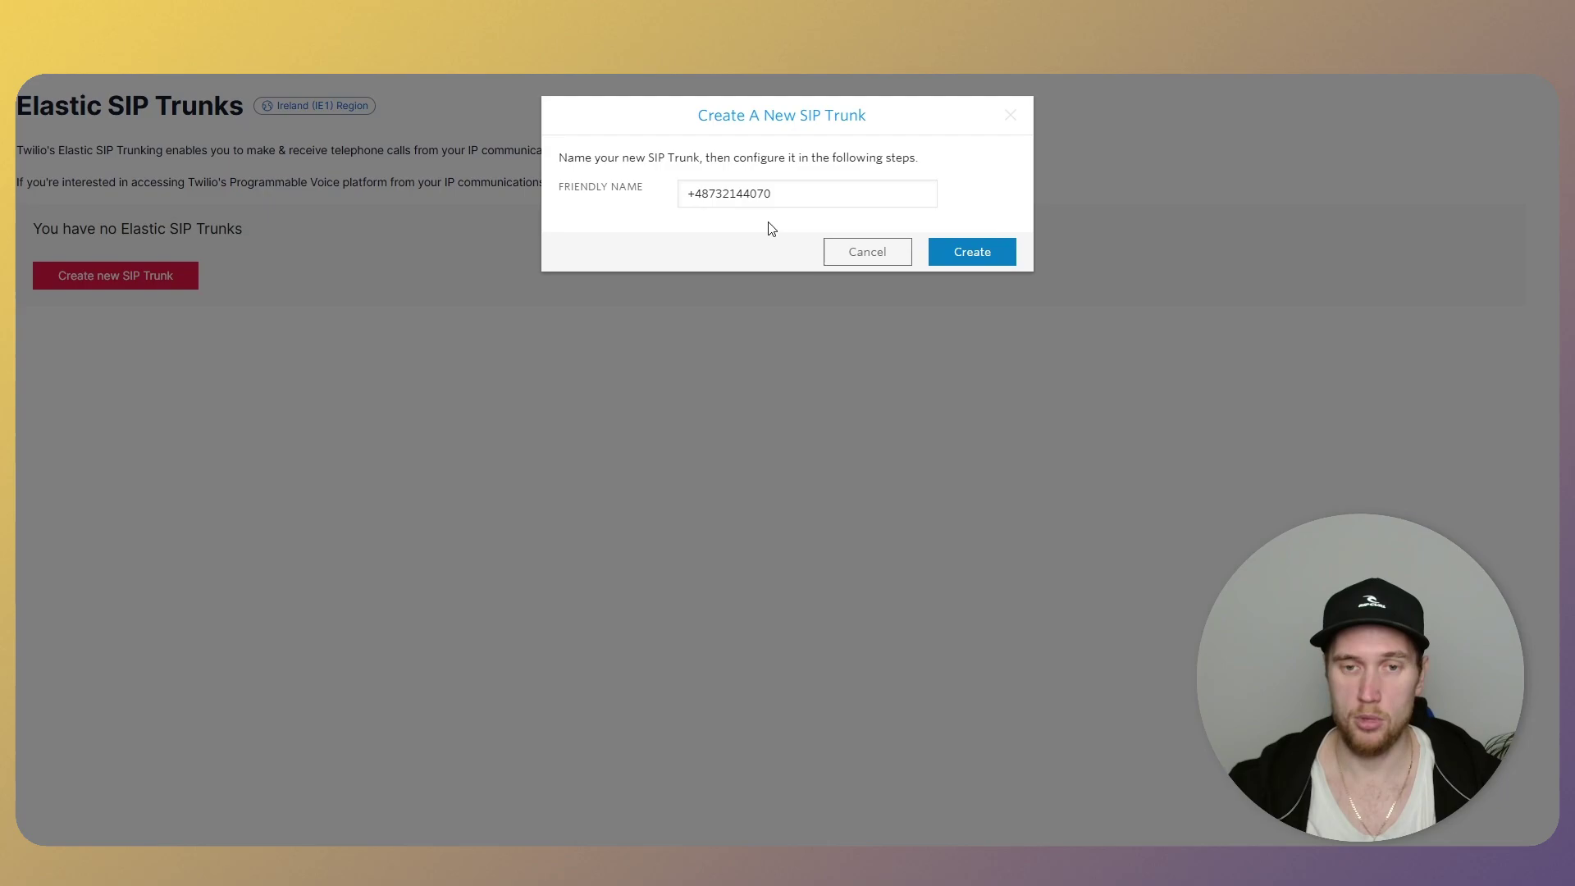
left_click(947, 254)
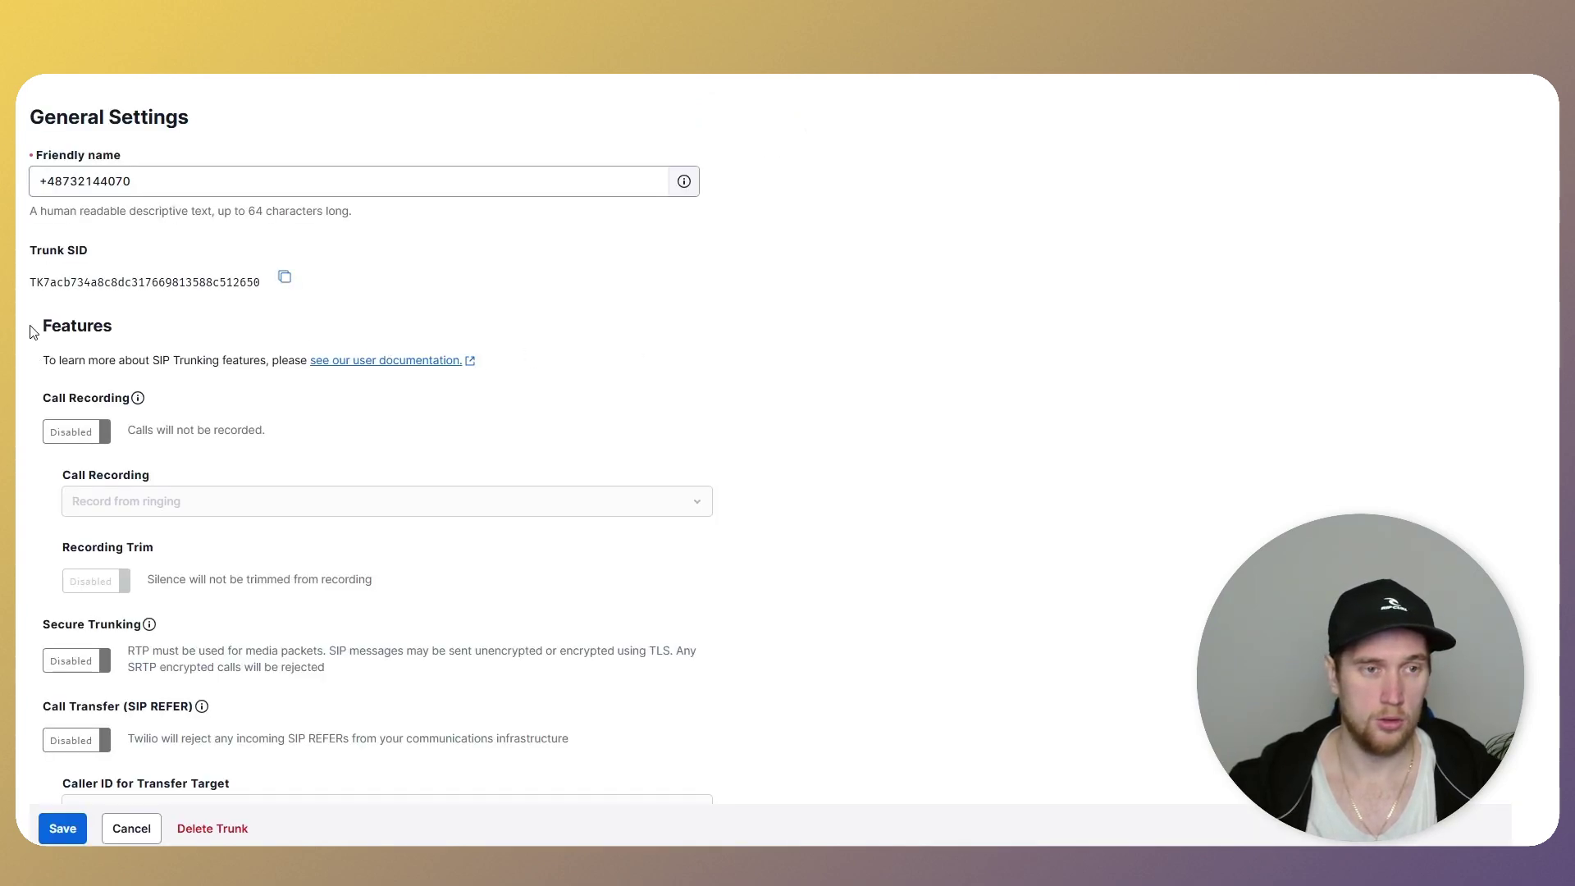
- Enable Call Transfer (SIP REFER) with PSTN transfer on the trunk and save
scroll(33, 331, "down", 1)
scroll(33, 332, "up", 1)
scroll(30, 340, "down", 2)
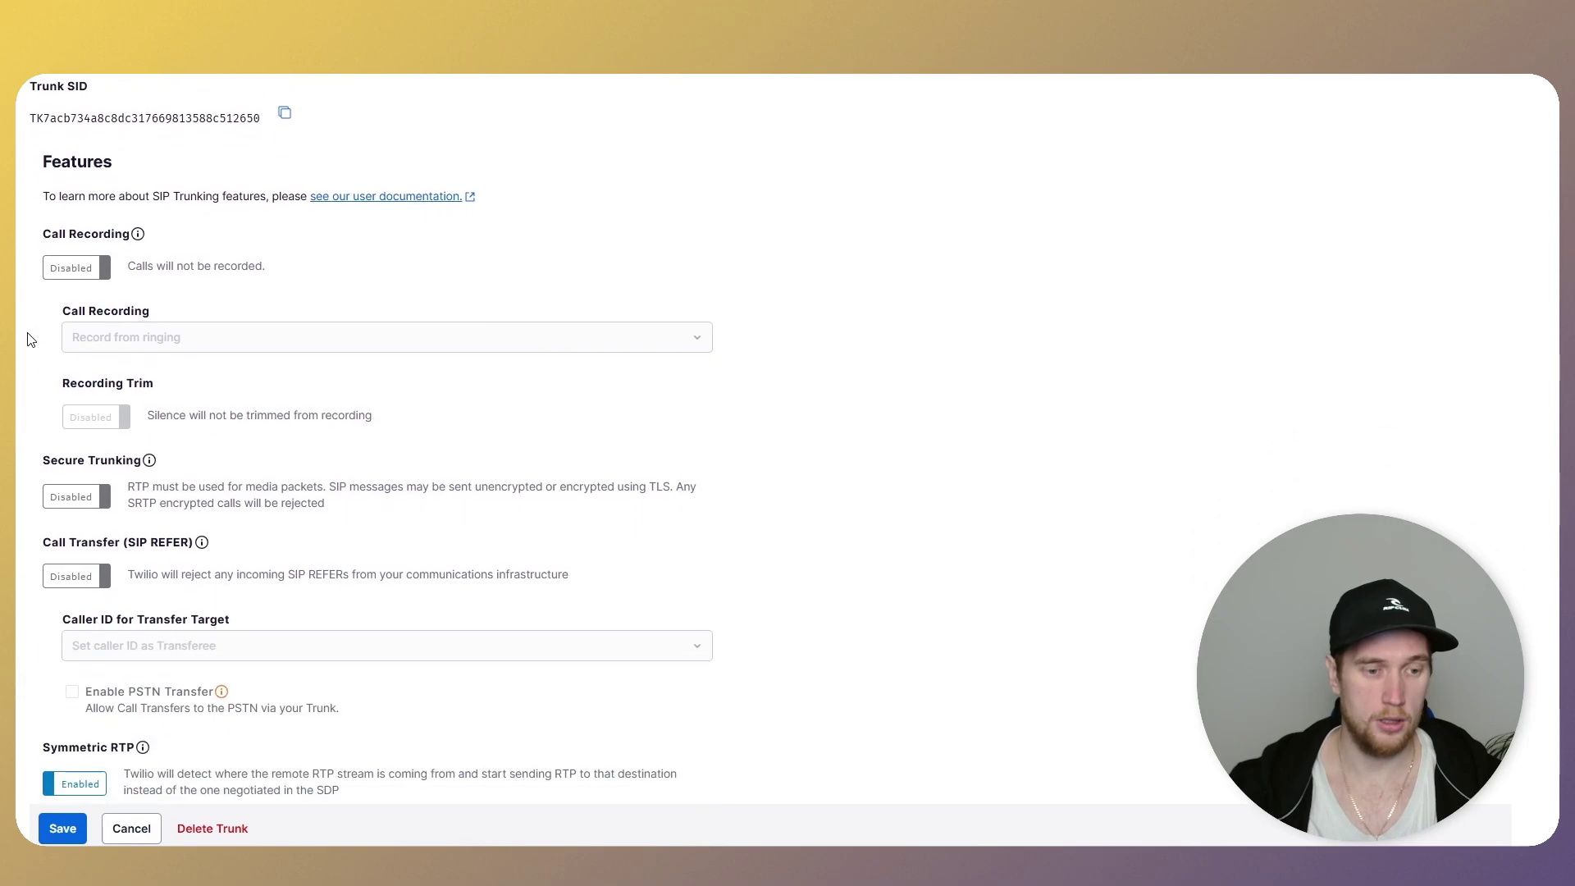
scroll(29, 338, "down", 1)
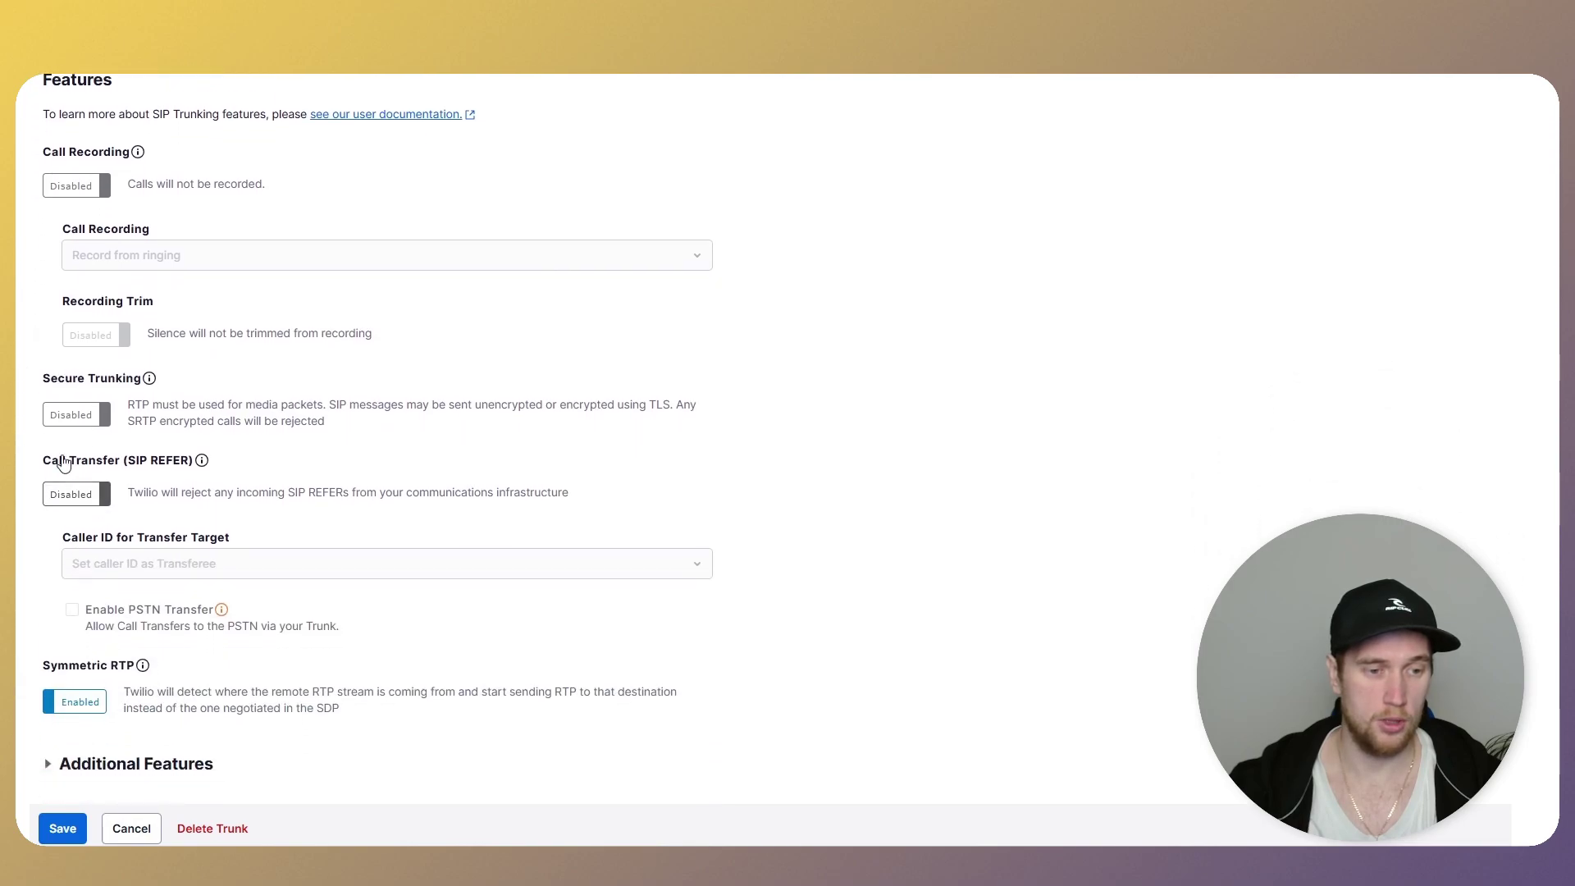
left_click_drag(64, 464, 193, 462)
left_click(58, 495)
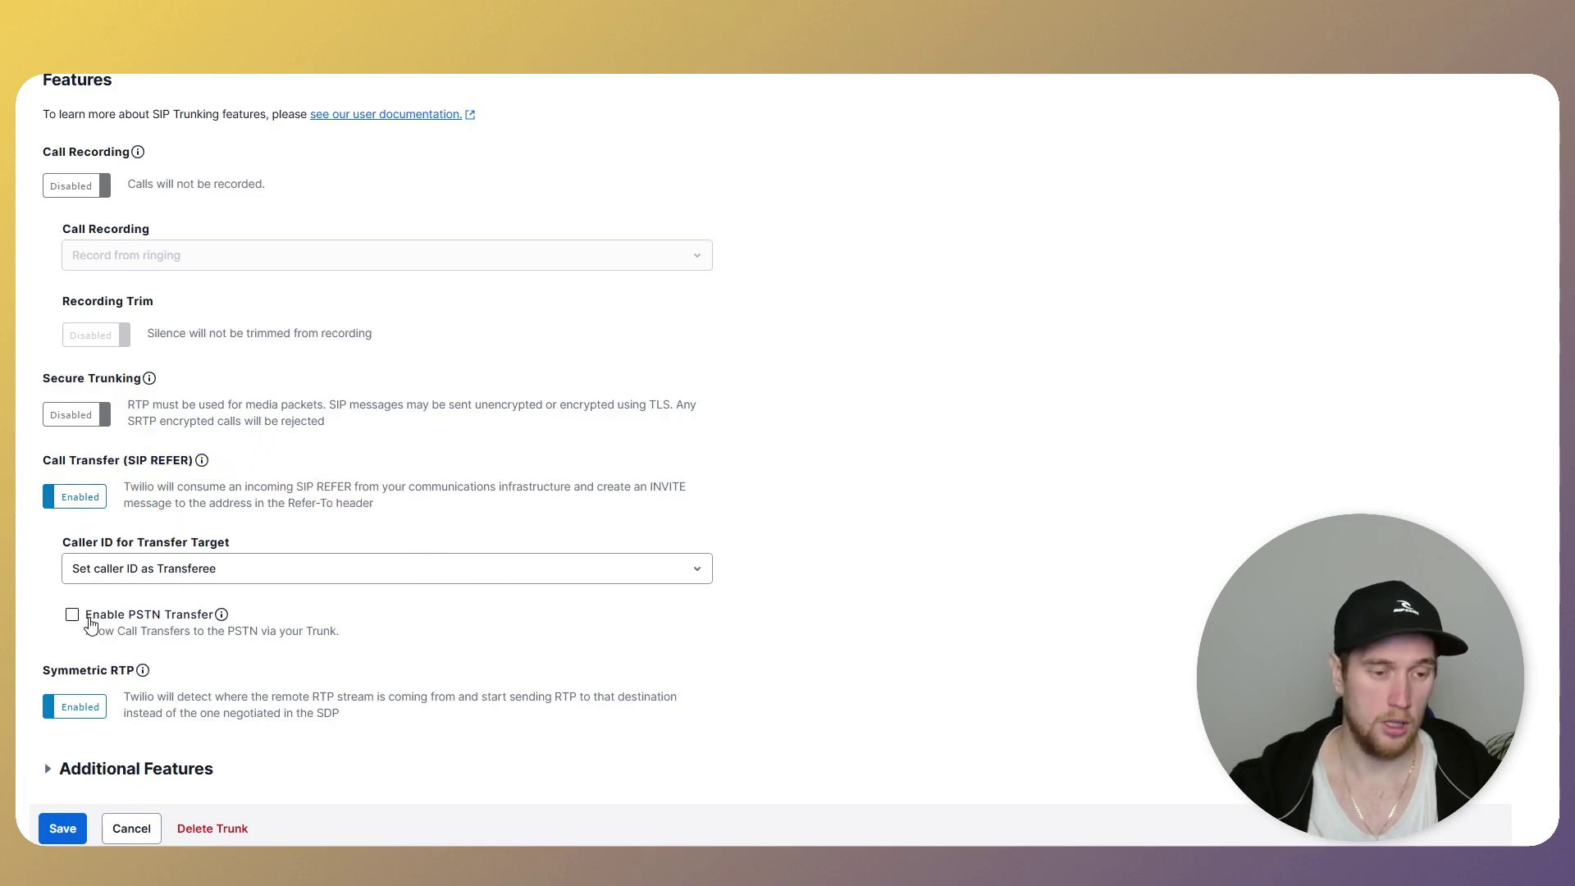
left_click_drag(87, 619, 215, 623)
left_click(75, 627)
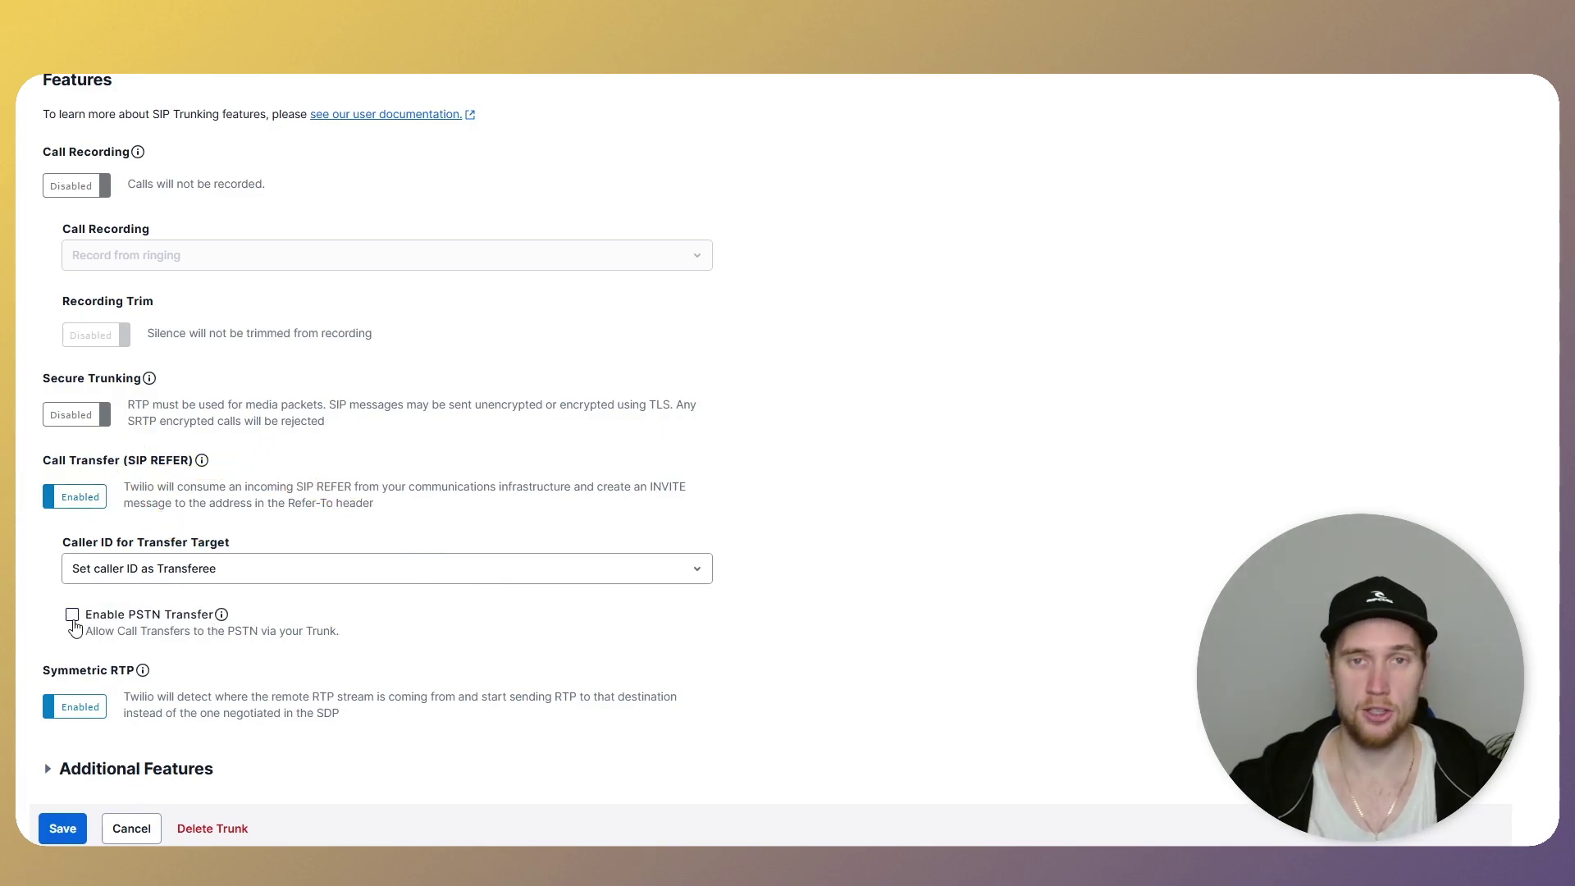
left_click(73, 621)
scroll(33, 614, "down", 1)
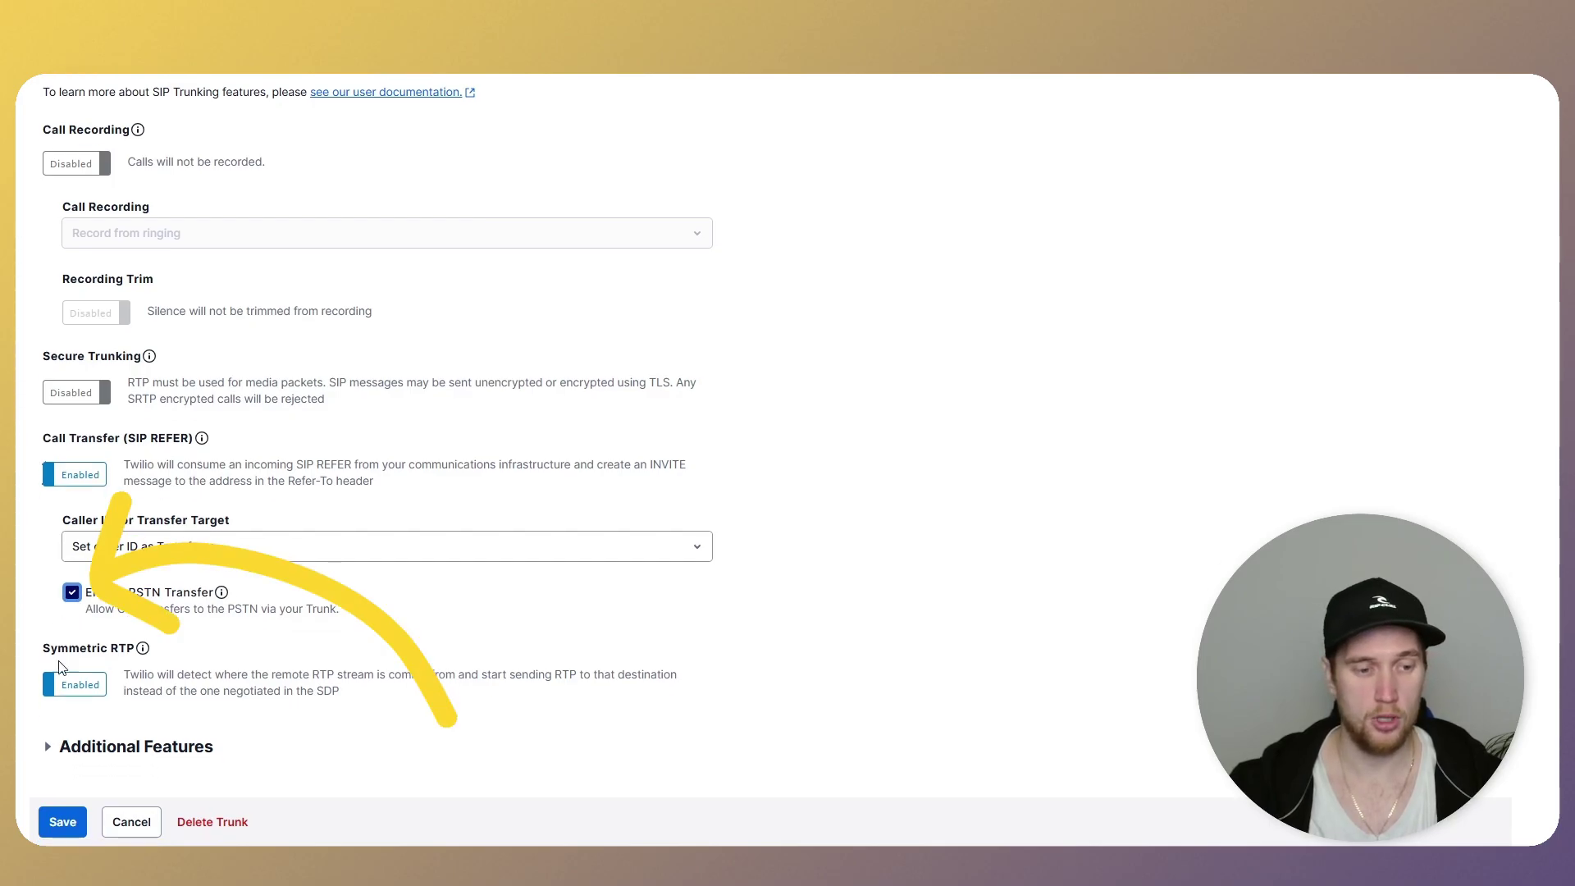
left_click(63, 821)
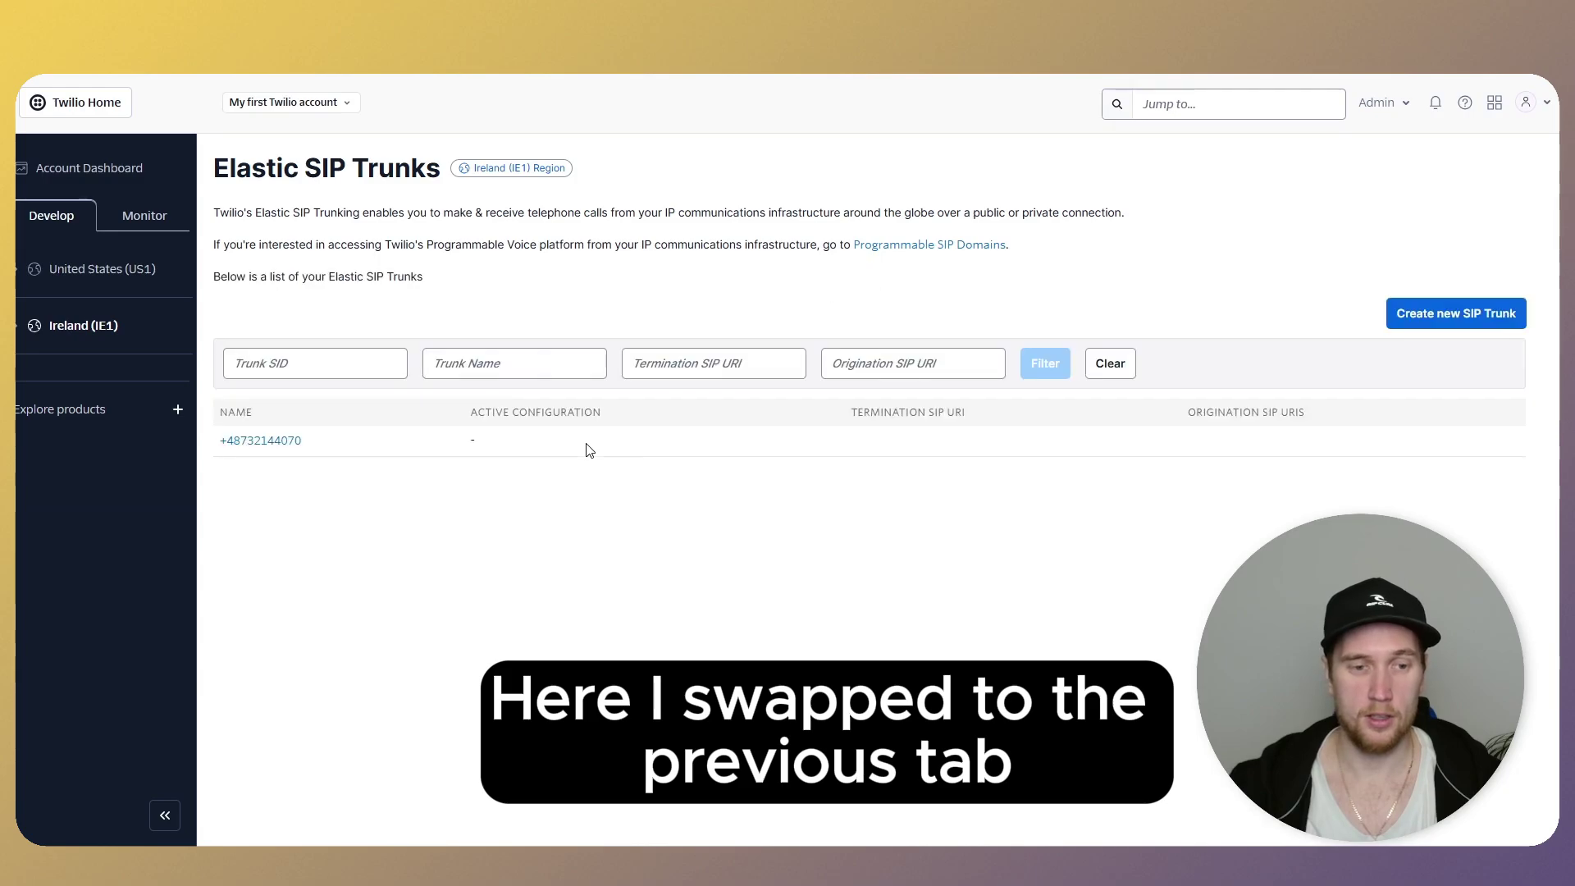
- Set the trunk's termination SIP URI to eu-retell-polish-070 and review its localized URIs
left_click(279, 440)
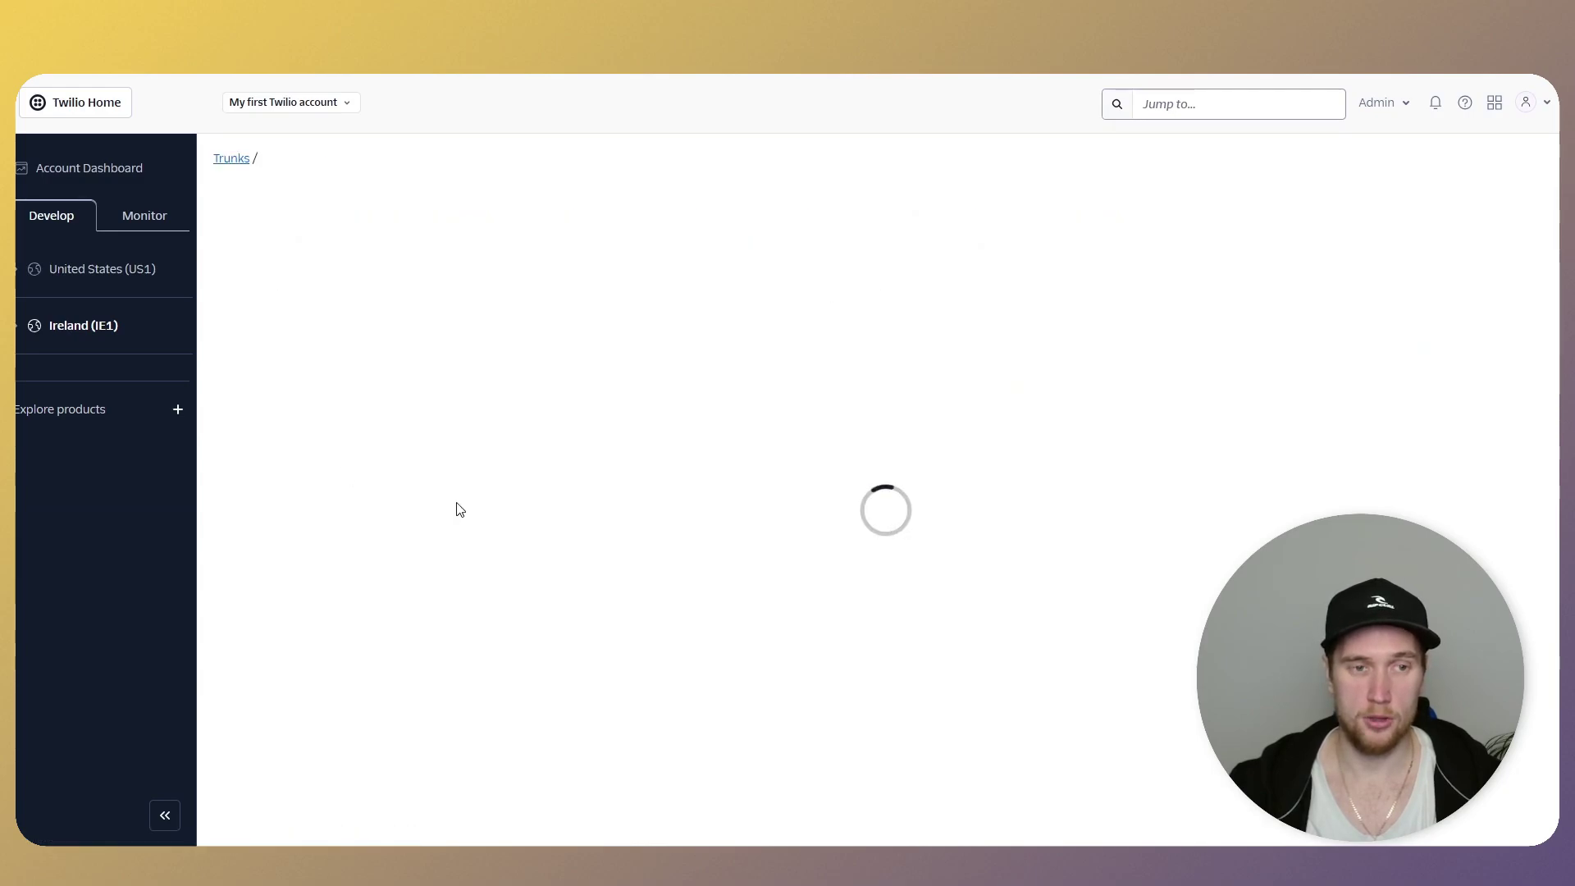
left_click(64, 364)
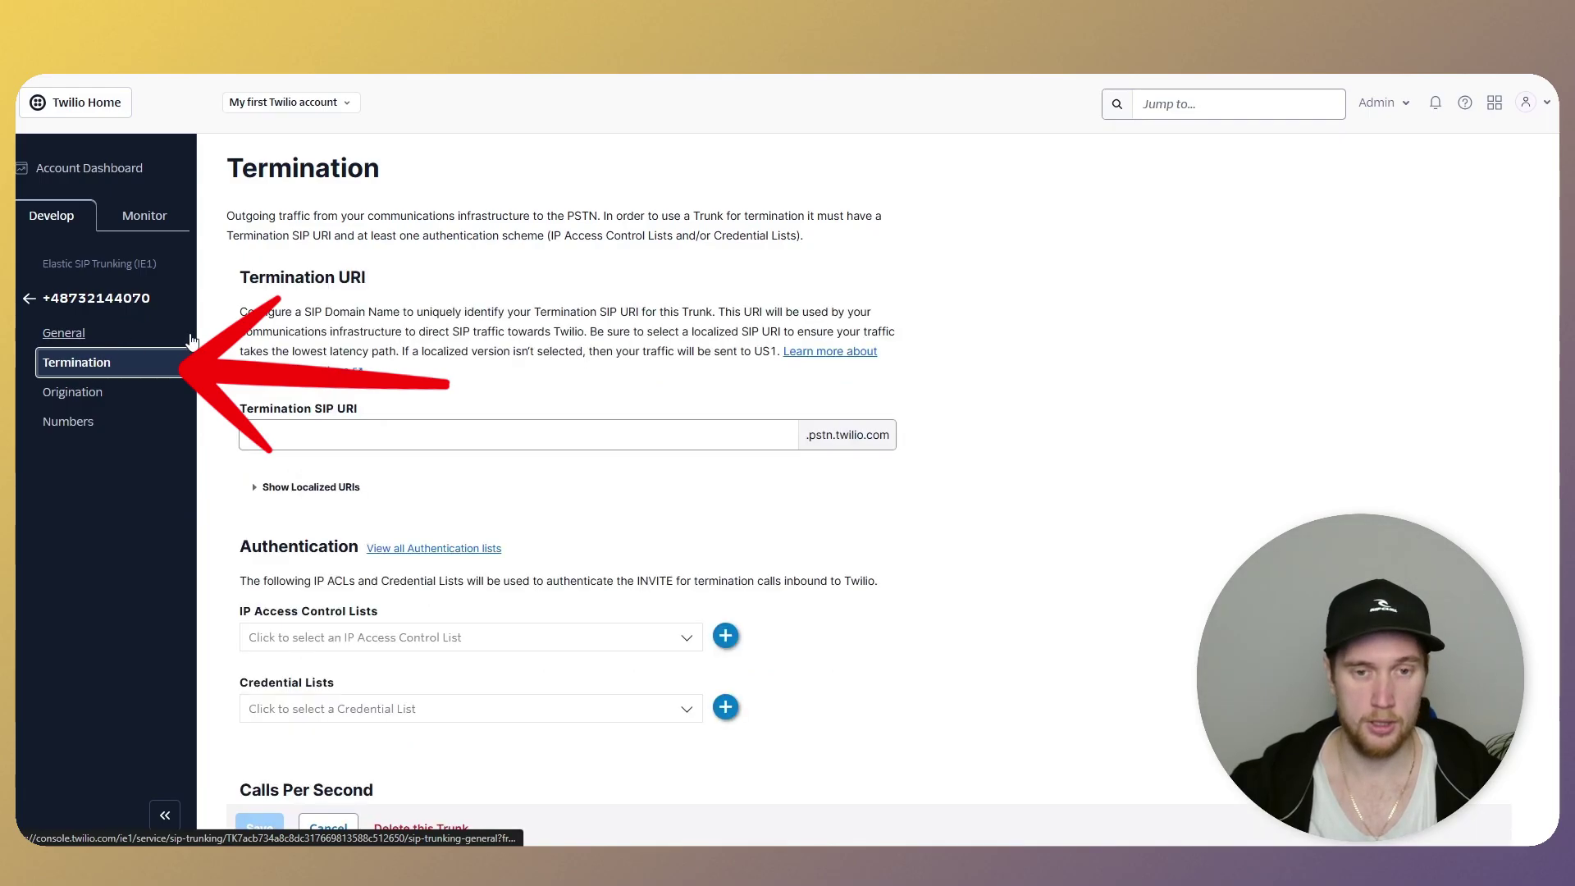
left_click(316, 439)
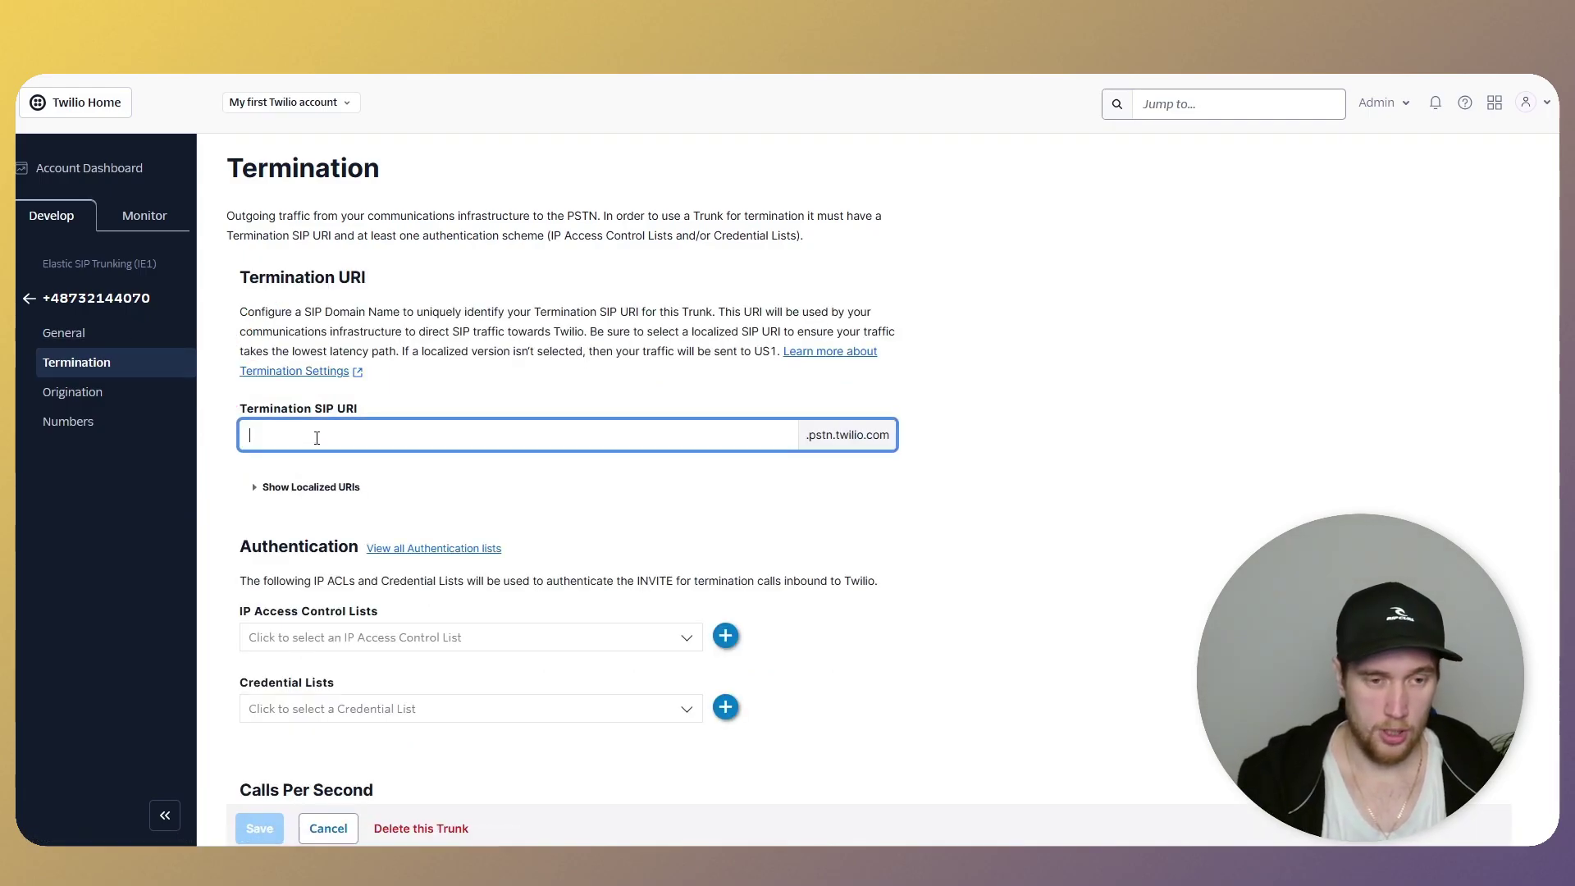
type("eu")
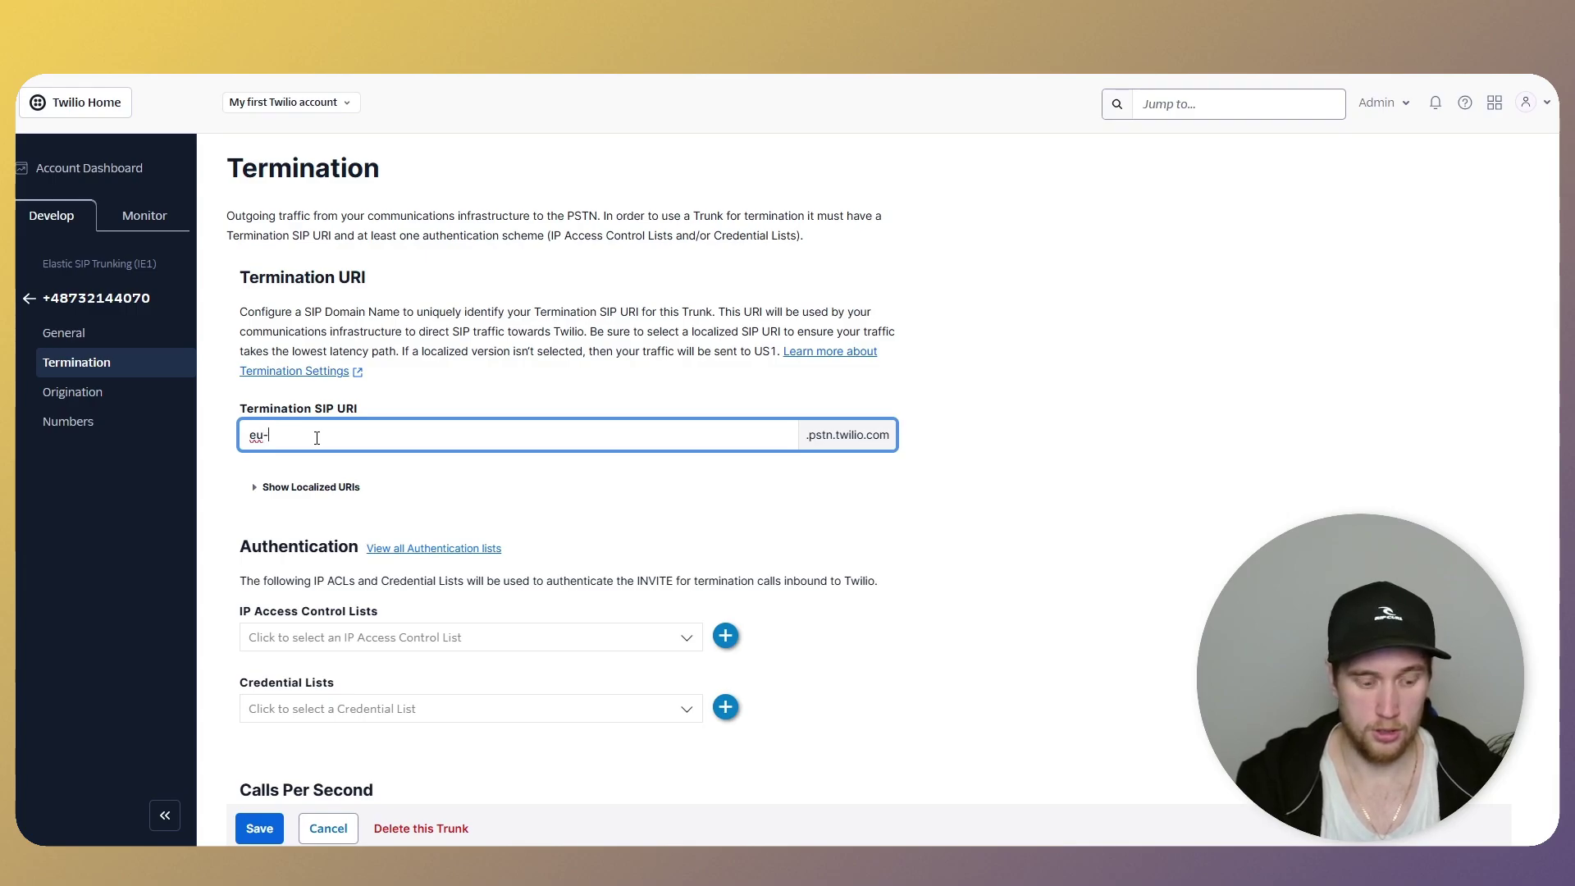
type("-retell-")
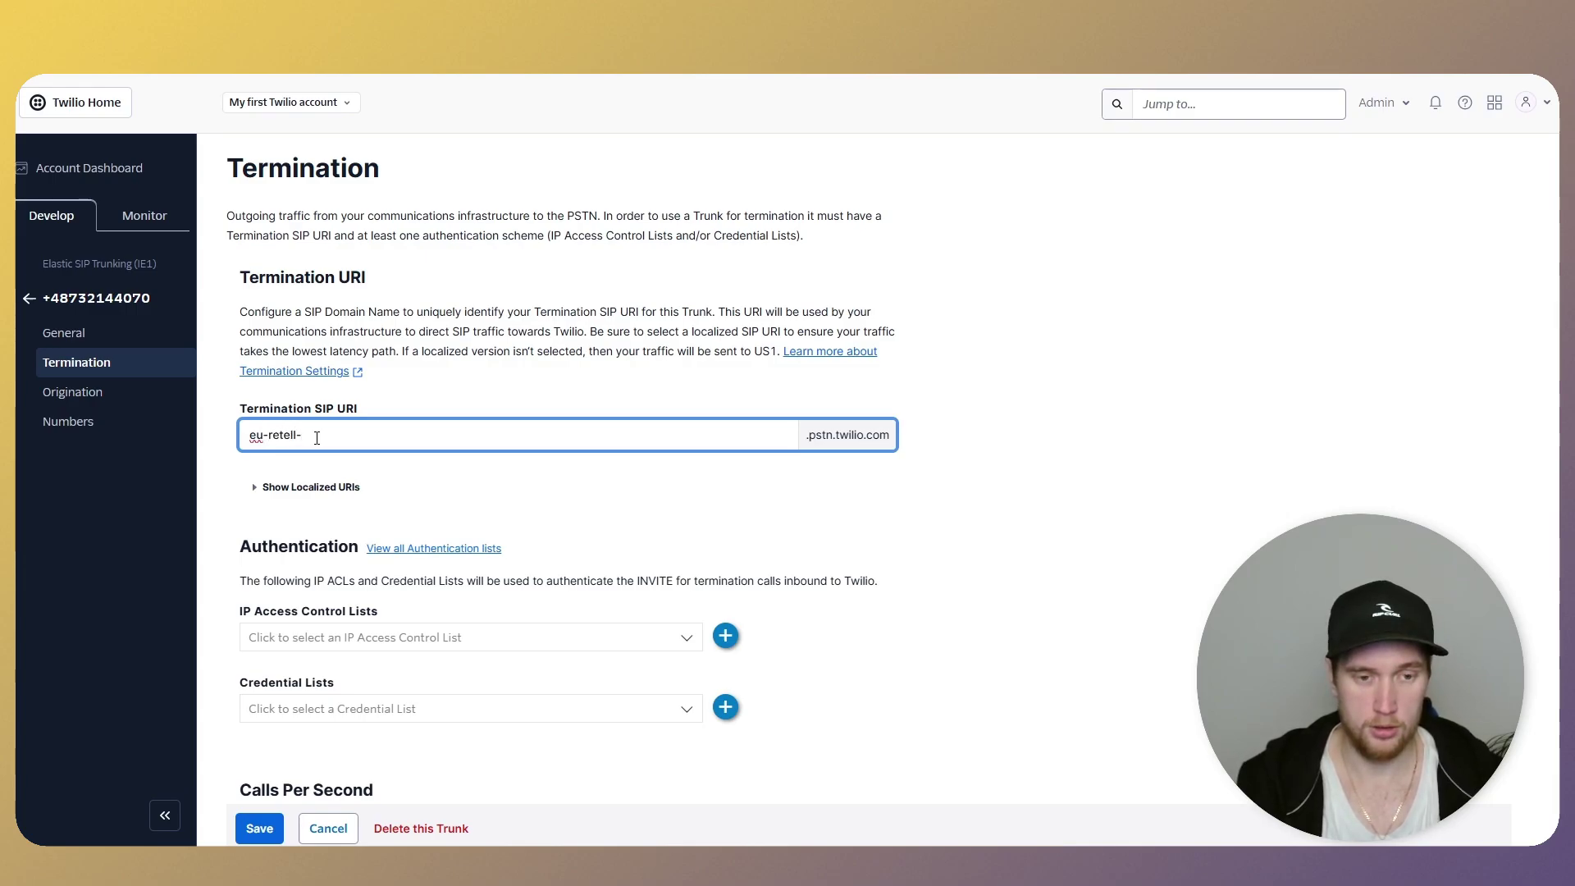
type("polish-070")
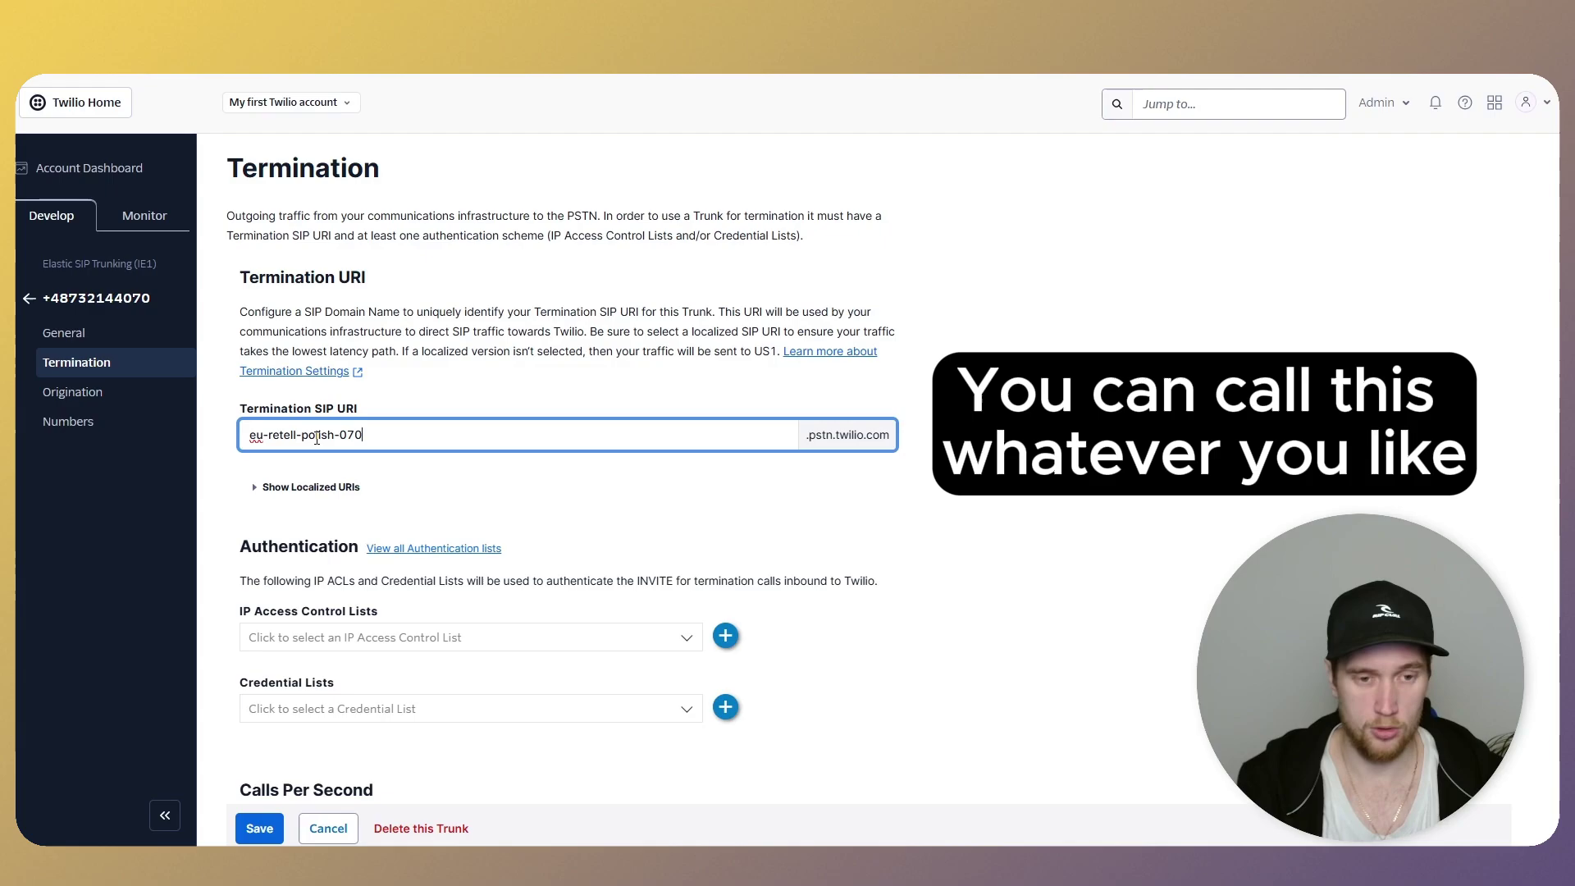
left_click(1025, 463)
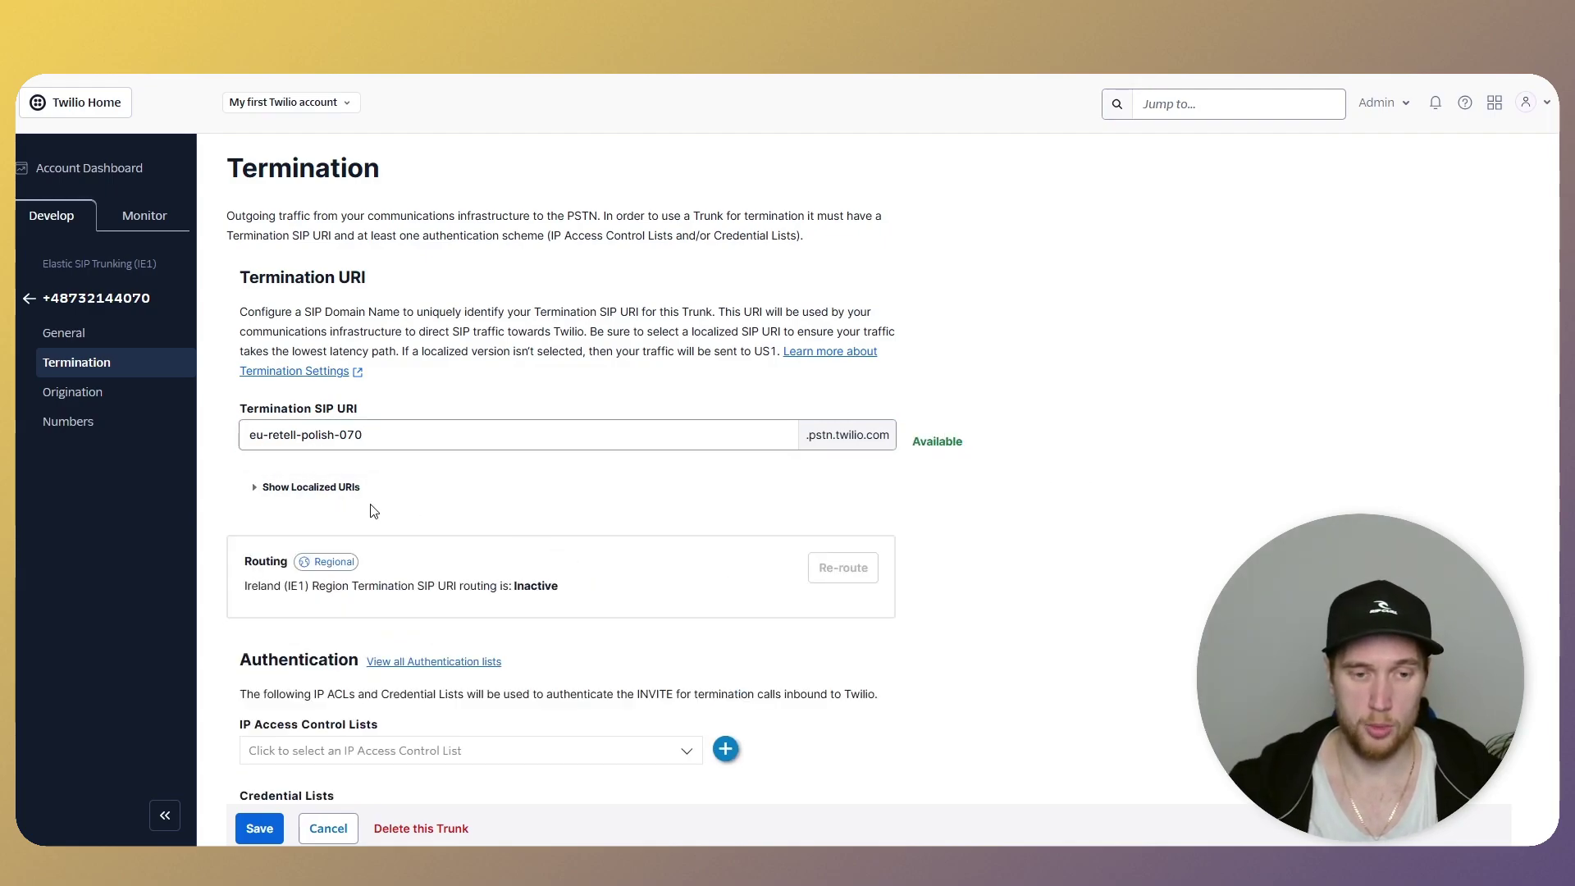
left_click(311, 489)
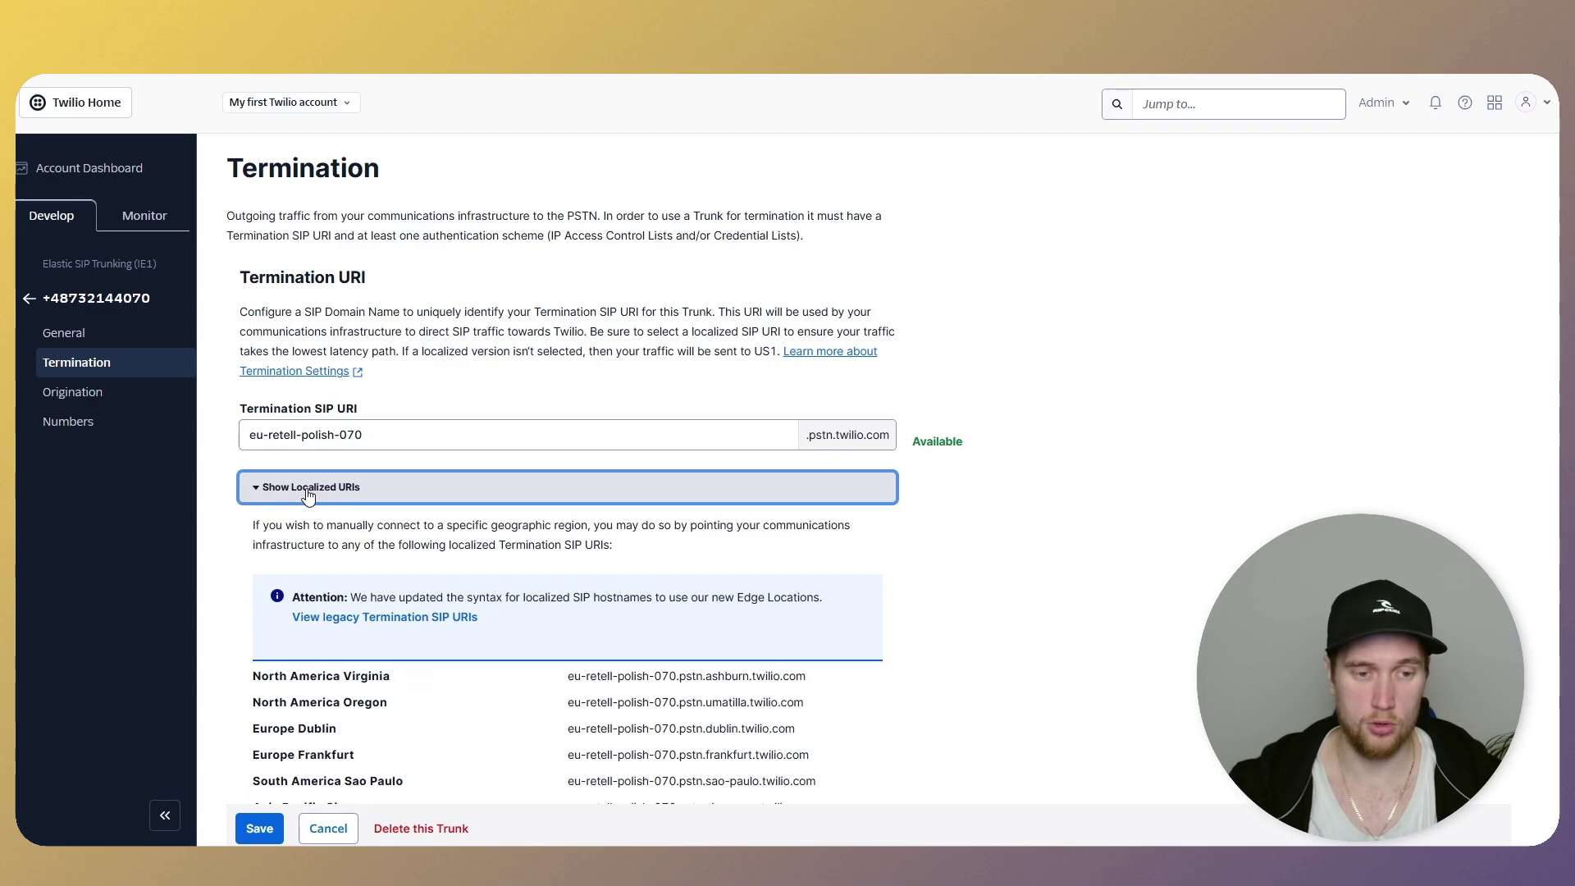
scroll(308, 497, "down", 2)
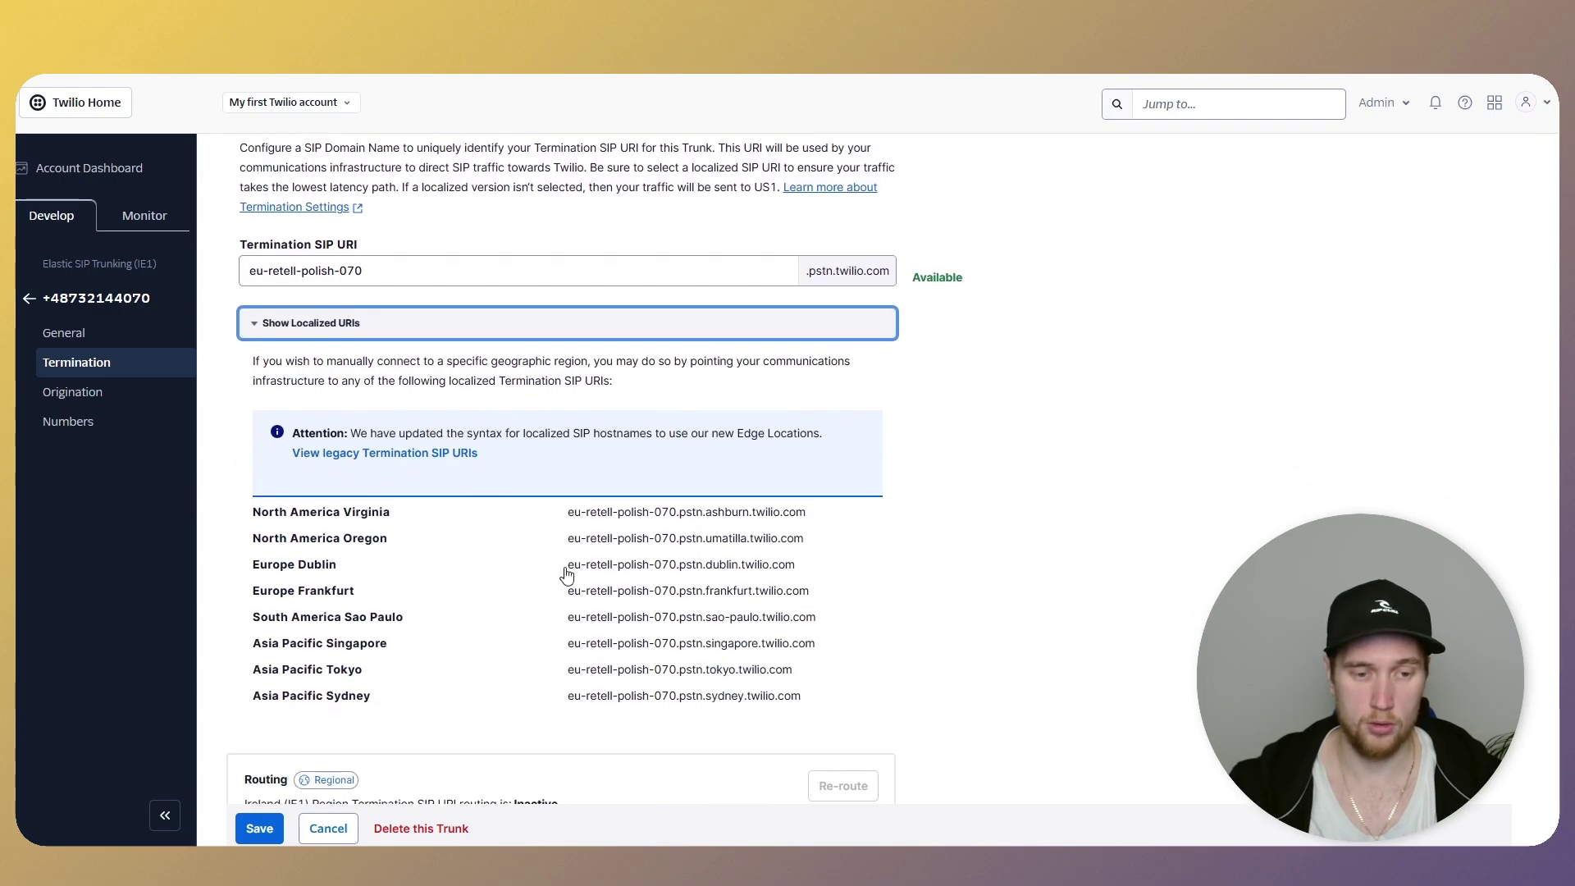
left_click_drag(570, 591, 815, 596)
left_click(712, 590)
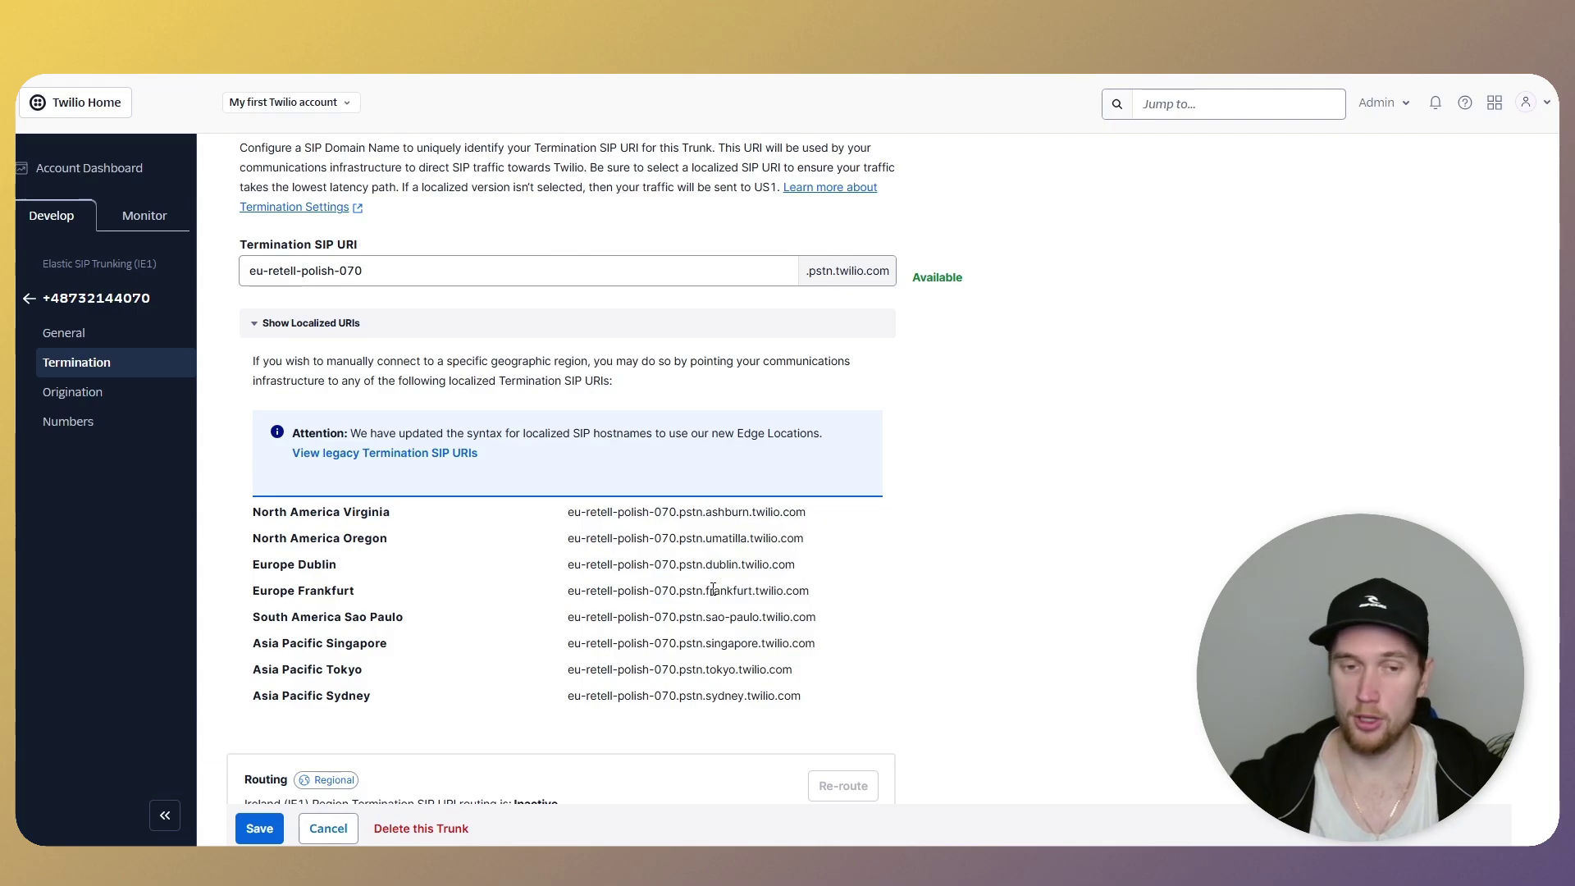
scroll(862, 598, "down", 4)
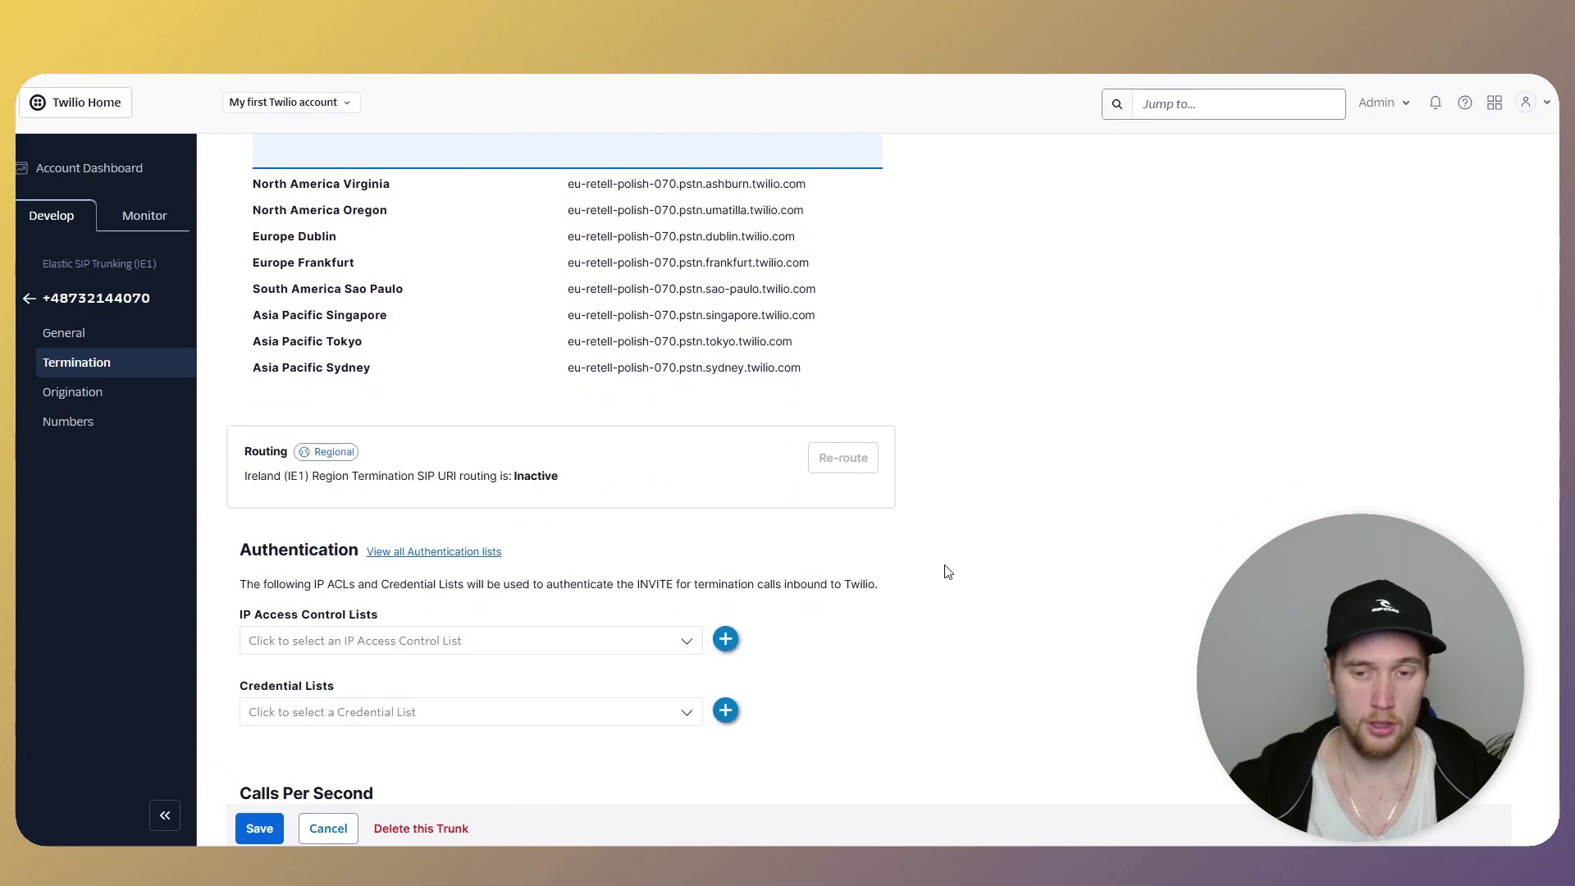
scroll(947, 572, "down", 4)
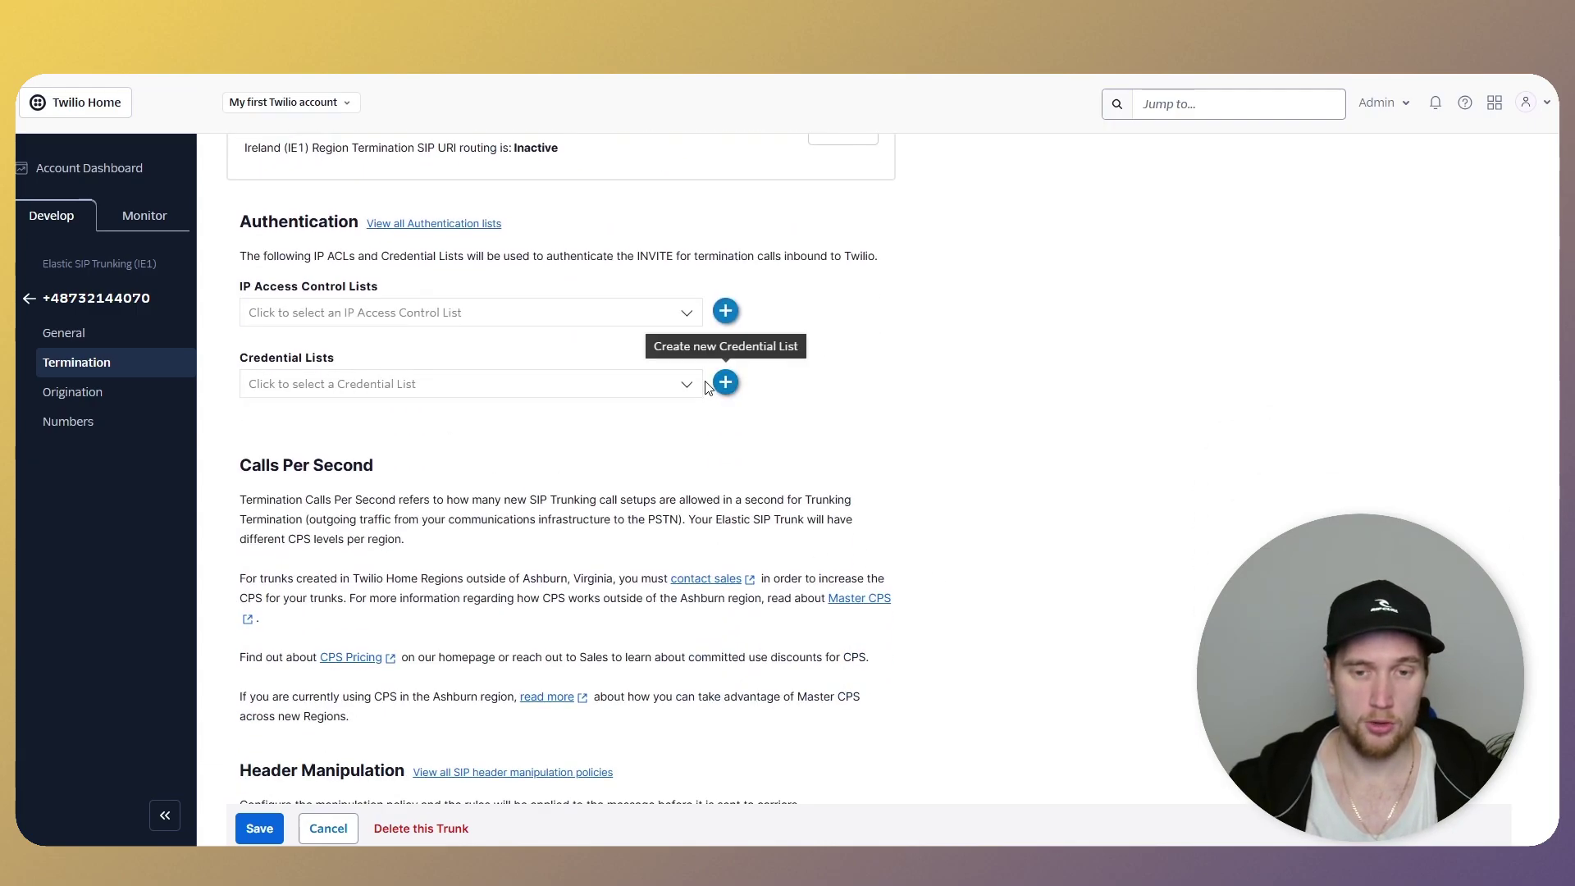
- Create credential list 'Polish 070' with a username and password, attach it, and save
left_click(725, 382)
type("Polish 070")
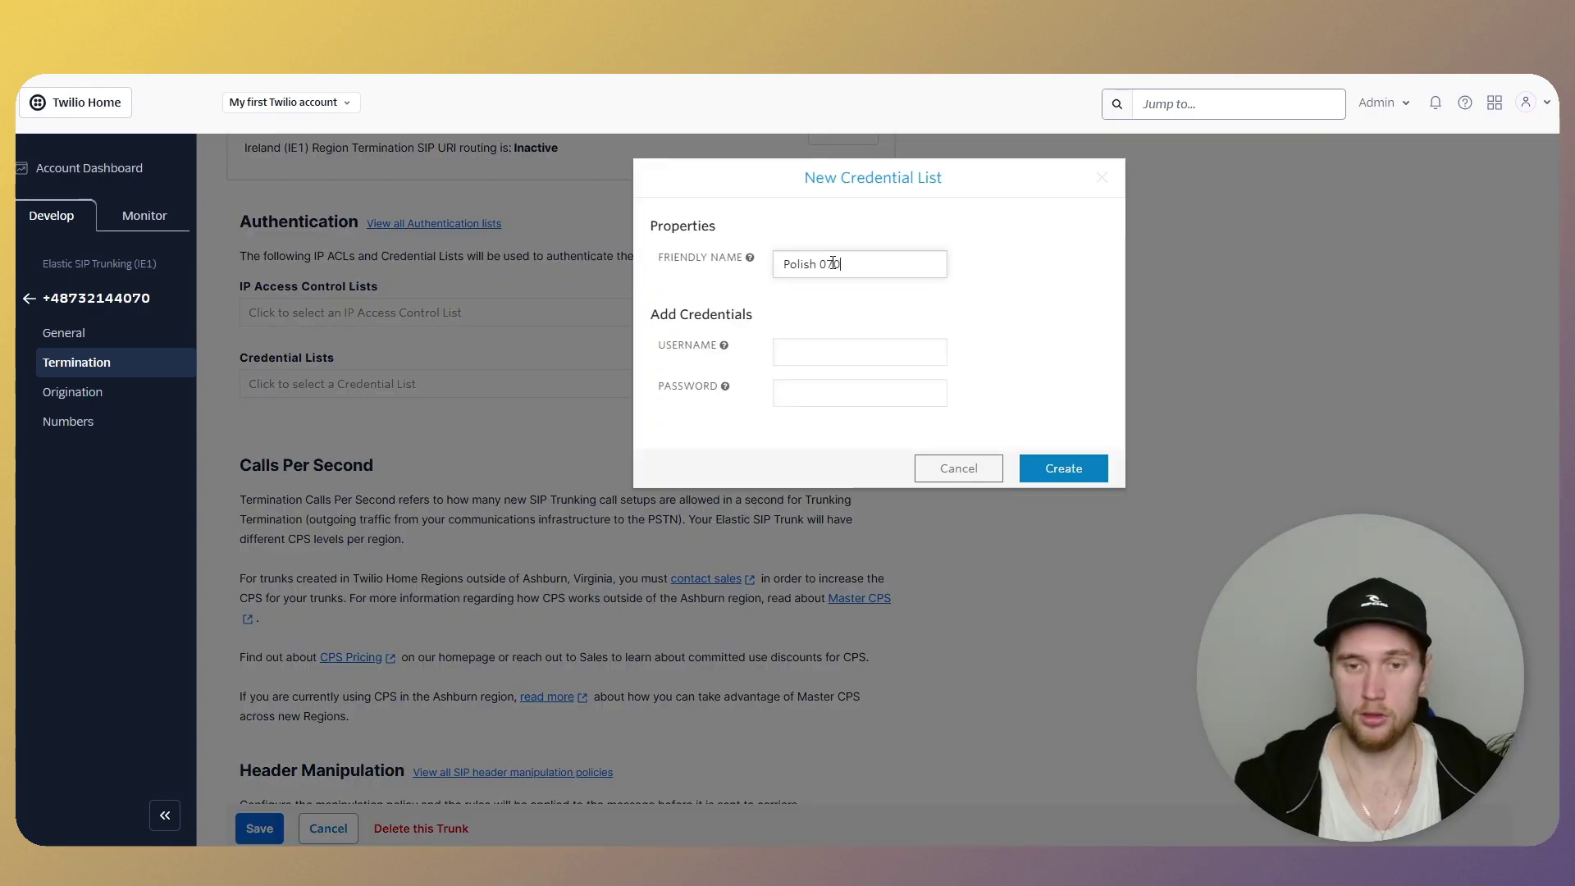
left_click(833, 351)
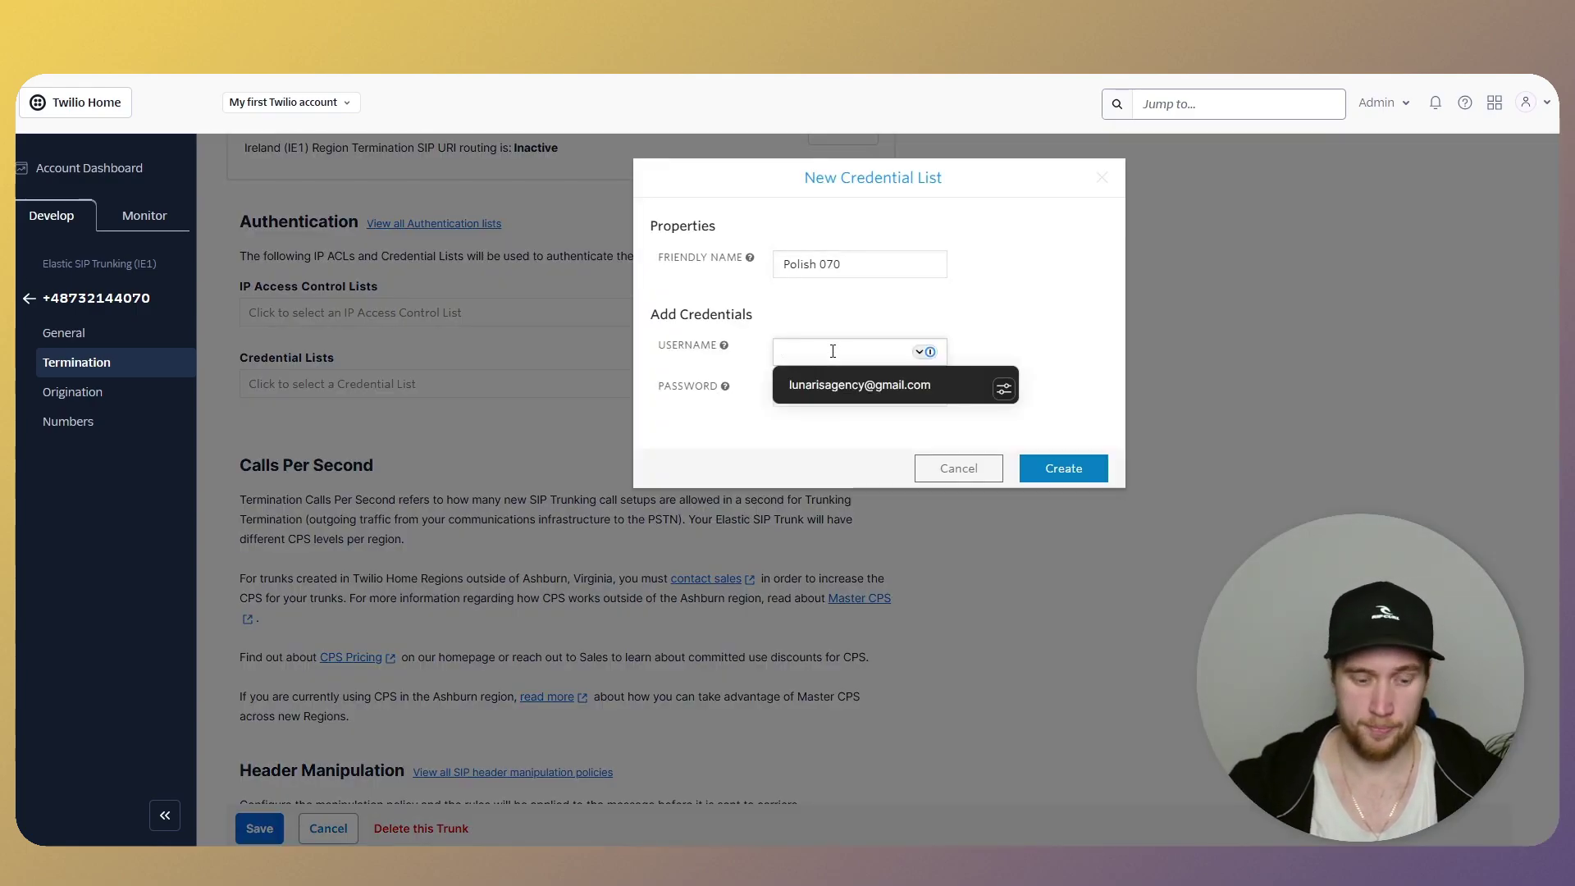
type("henryk_retell")
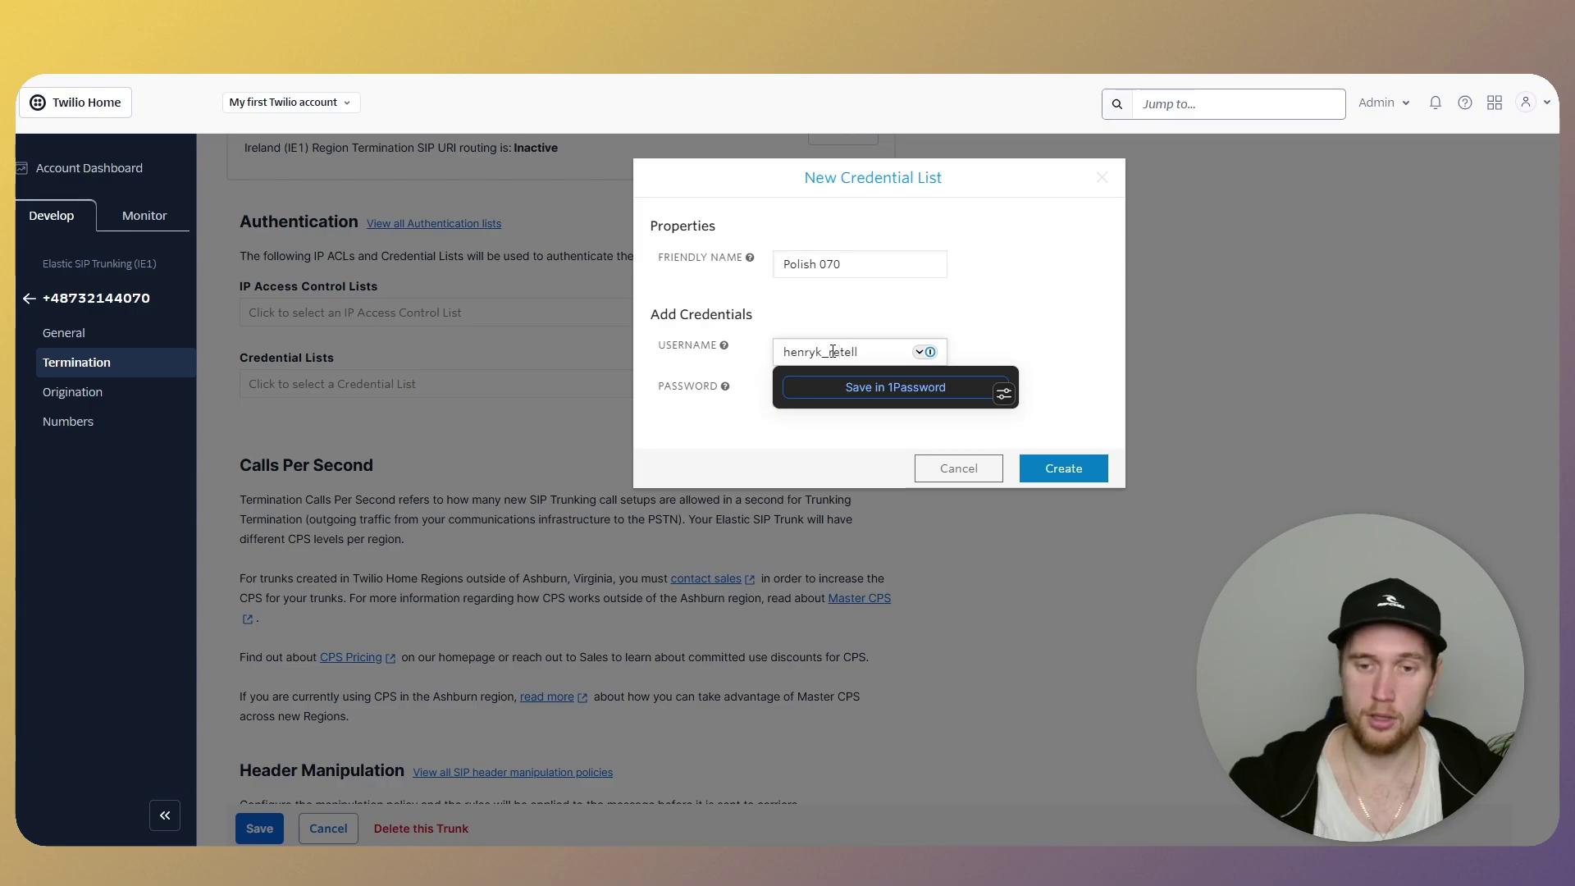
key("Tab")
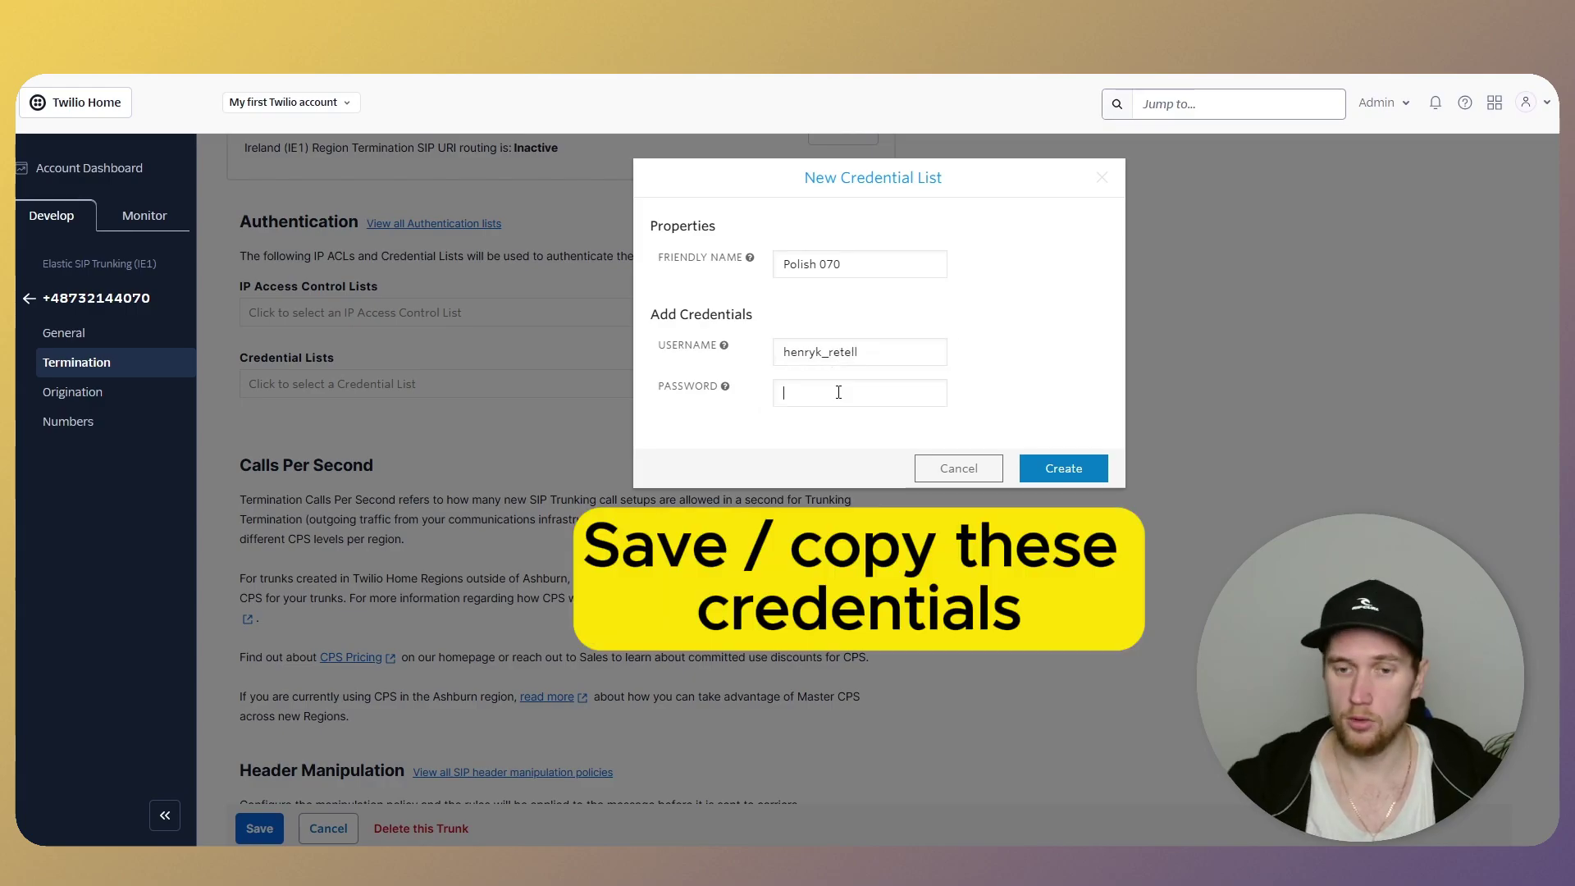
key("ctrl+v")
left_click(888, 384)
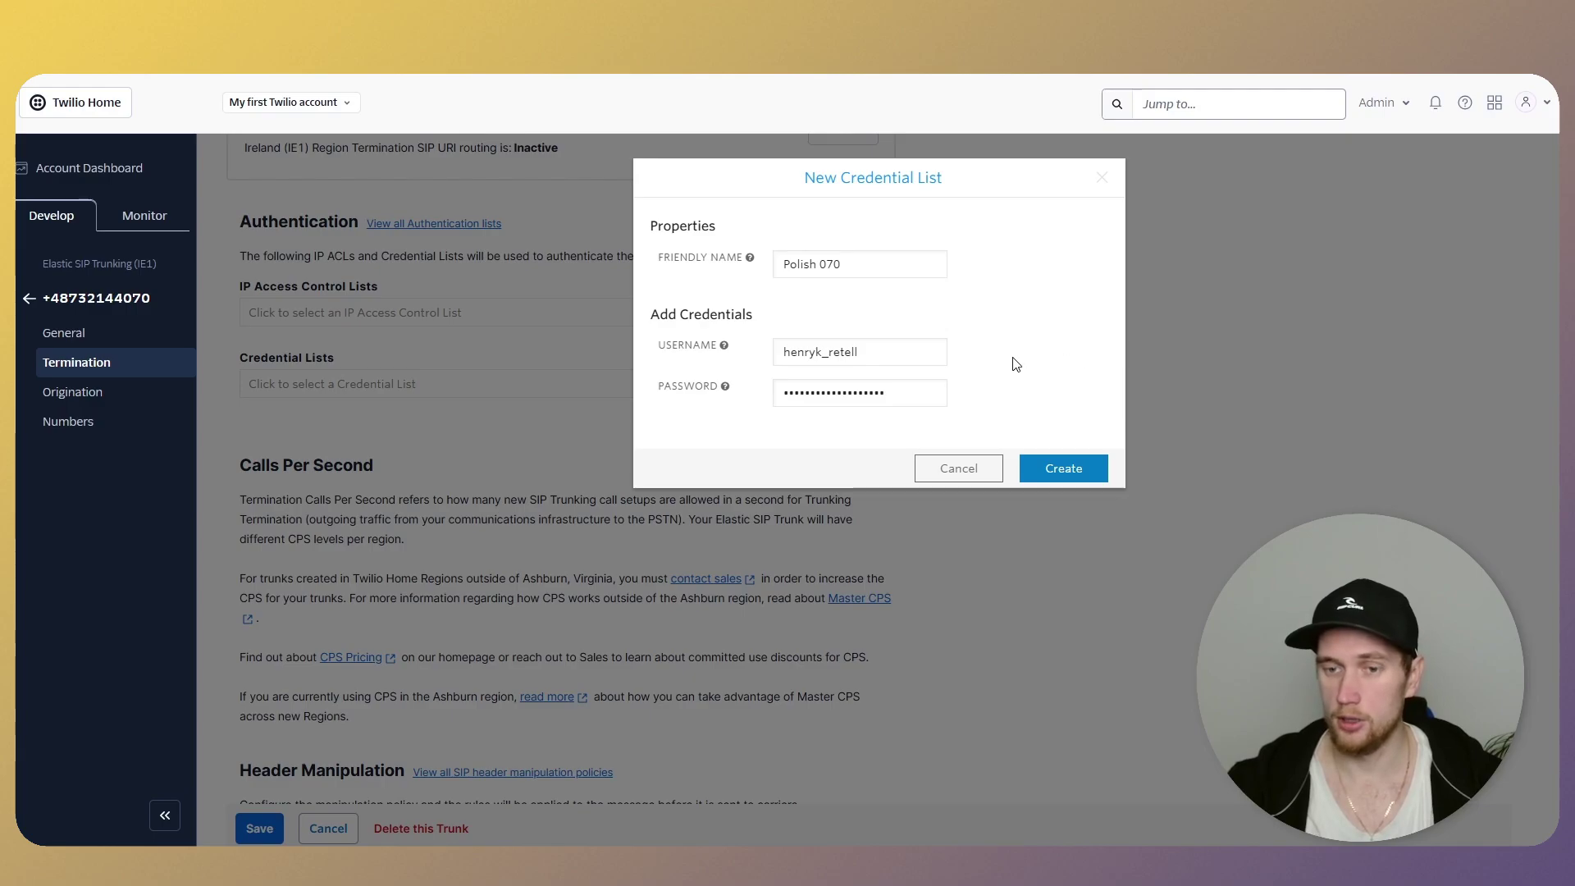
left_click(1043, 471)
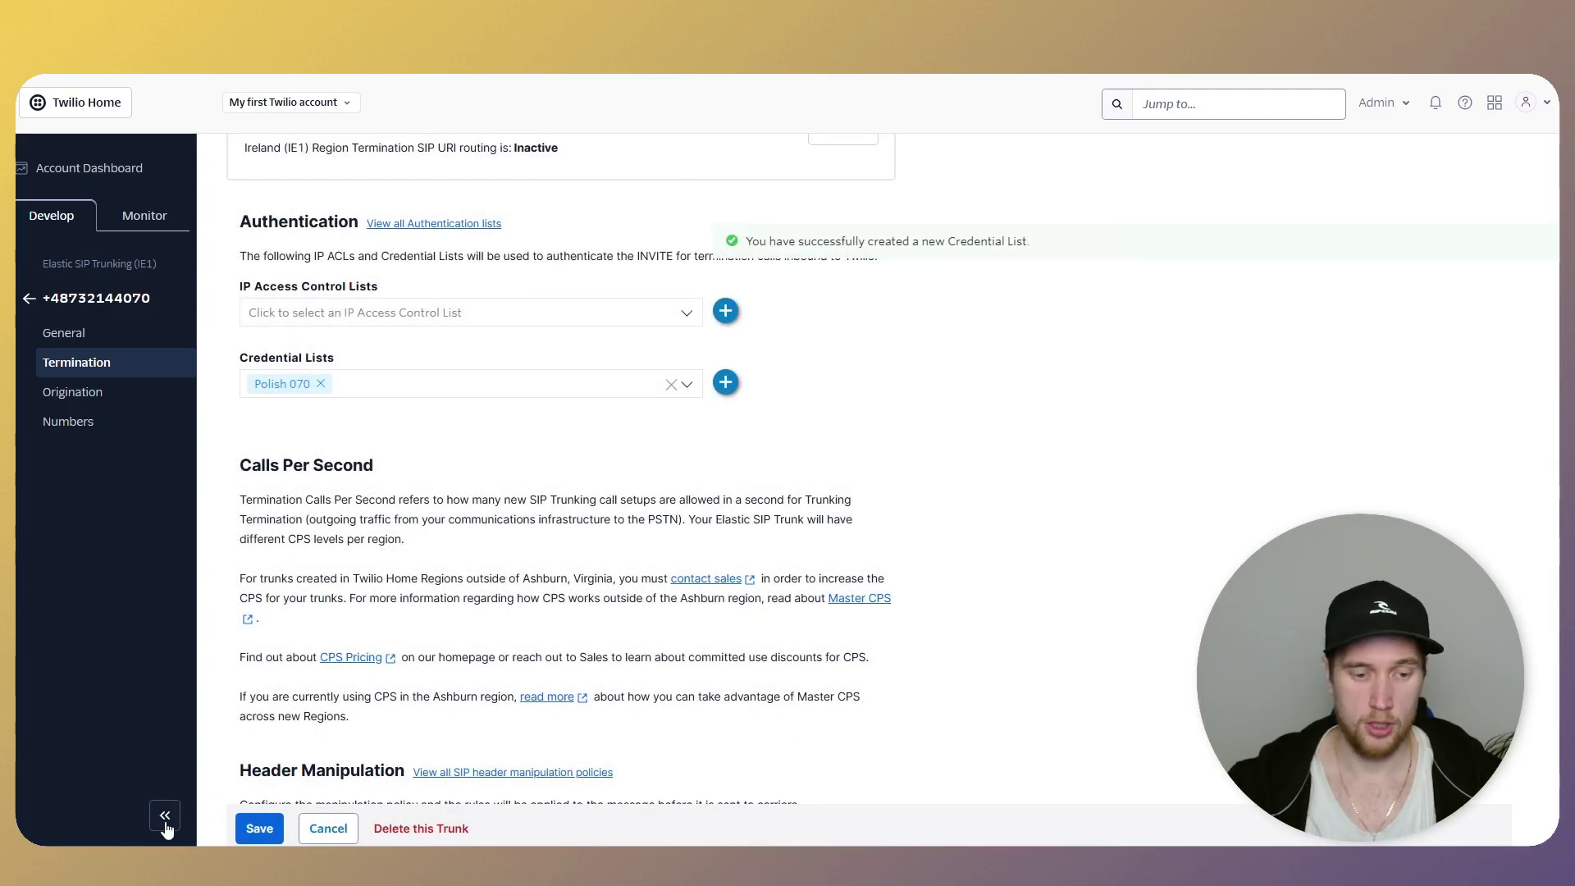
left_click(255, 827)
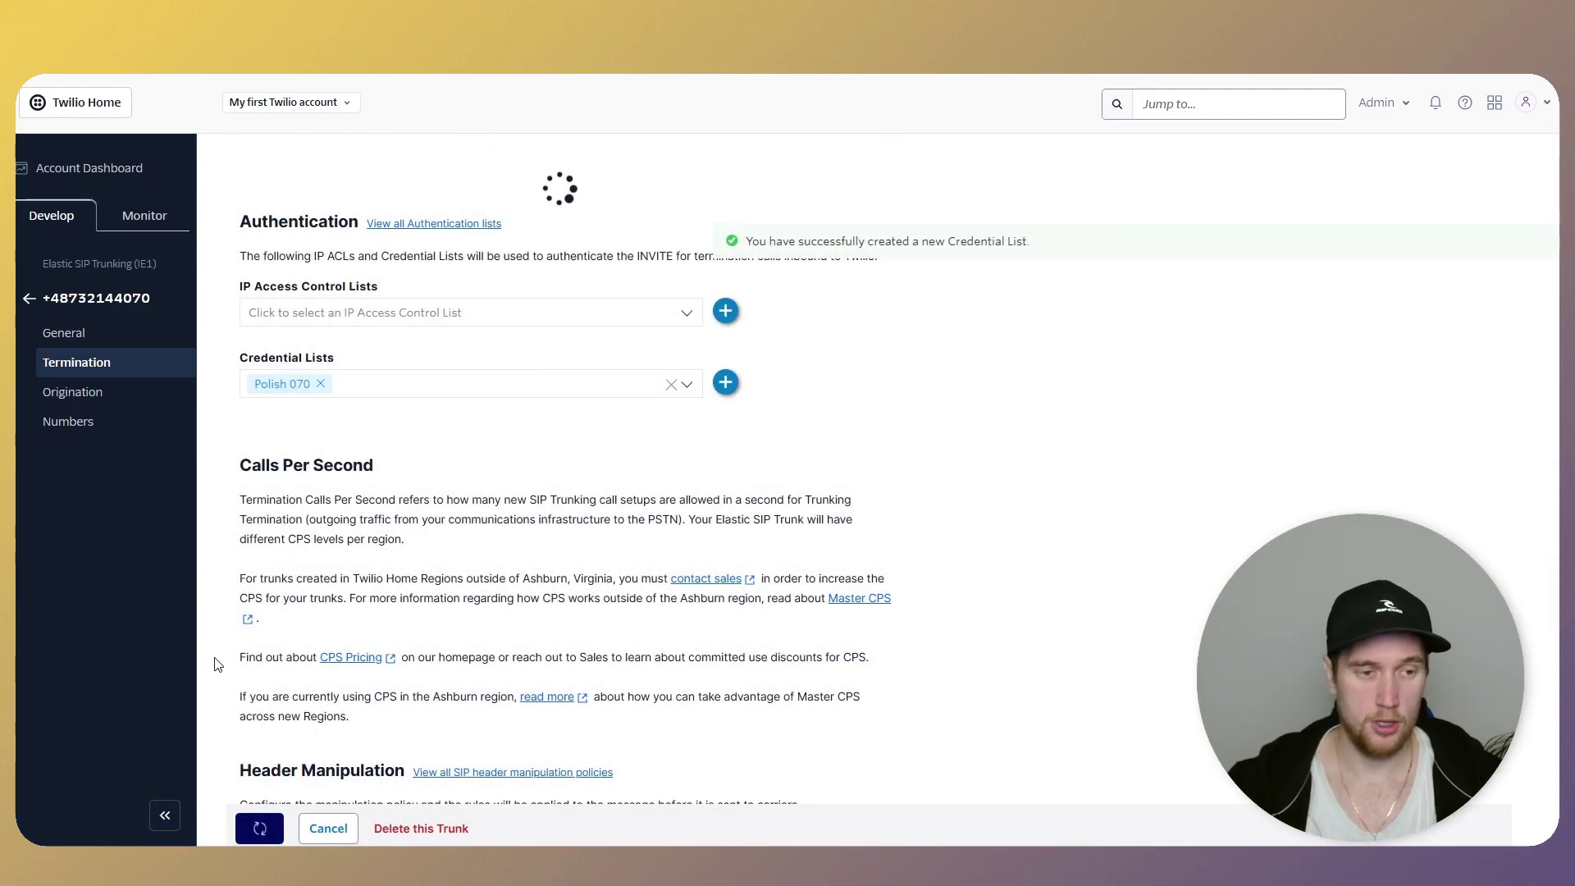
- Add origination URI sip:5t4n6j0wnrl.sip.livekit.cloud with priority 10 and weight 10
left_click(102, 393)
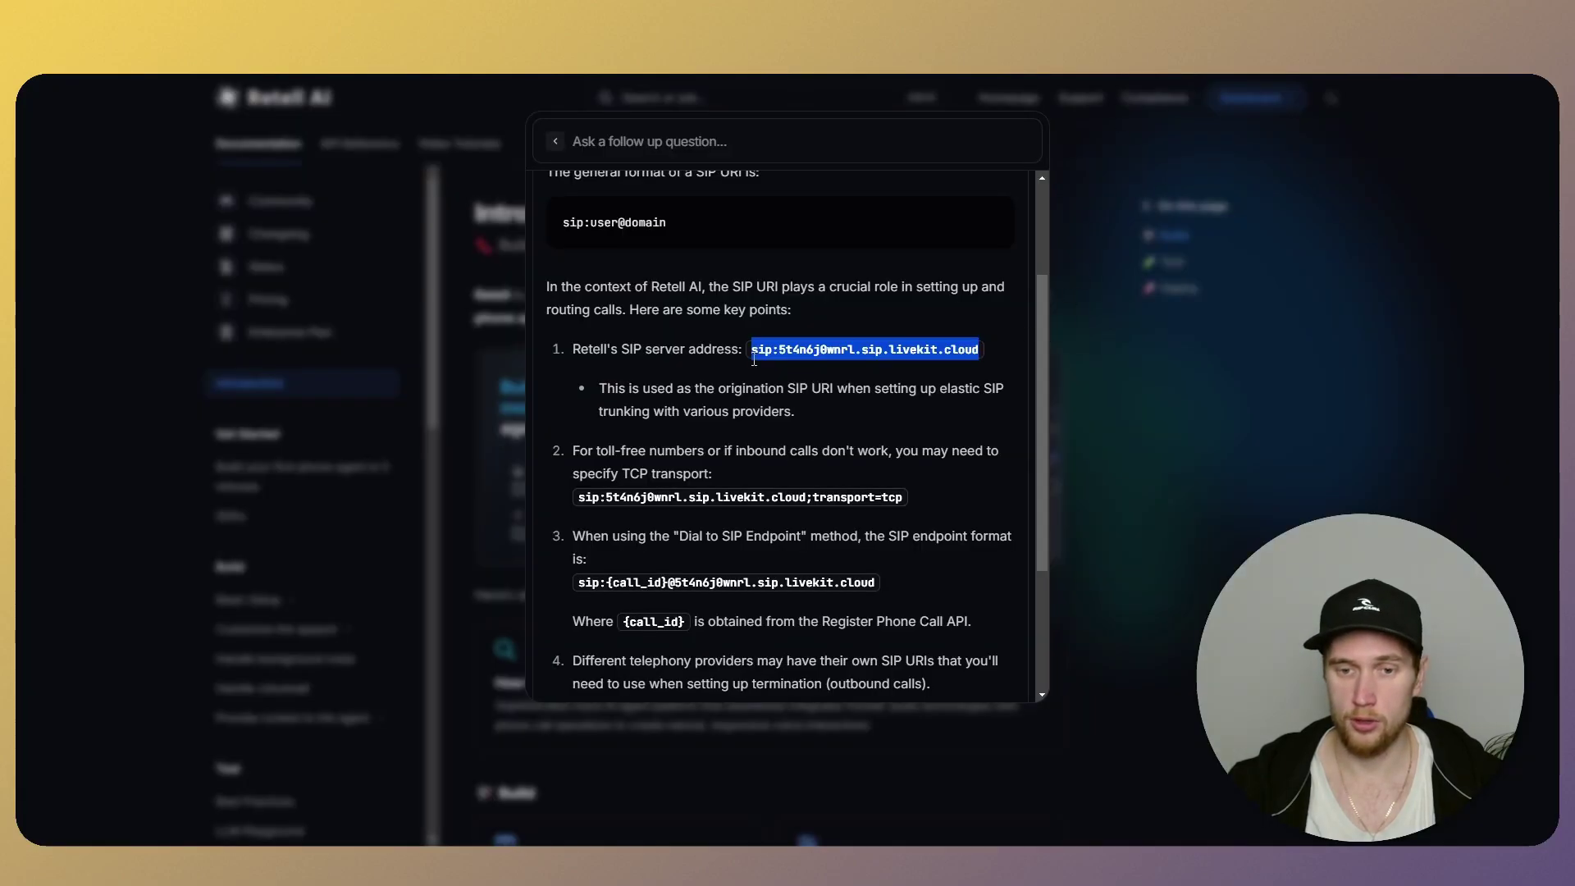
left_click_drag(754, 360, 981, 351)
key("ctrl+c")
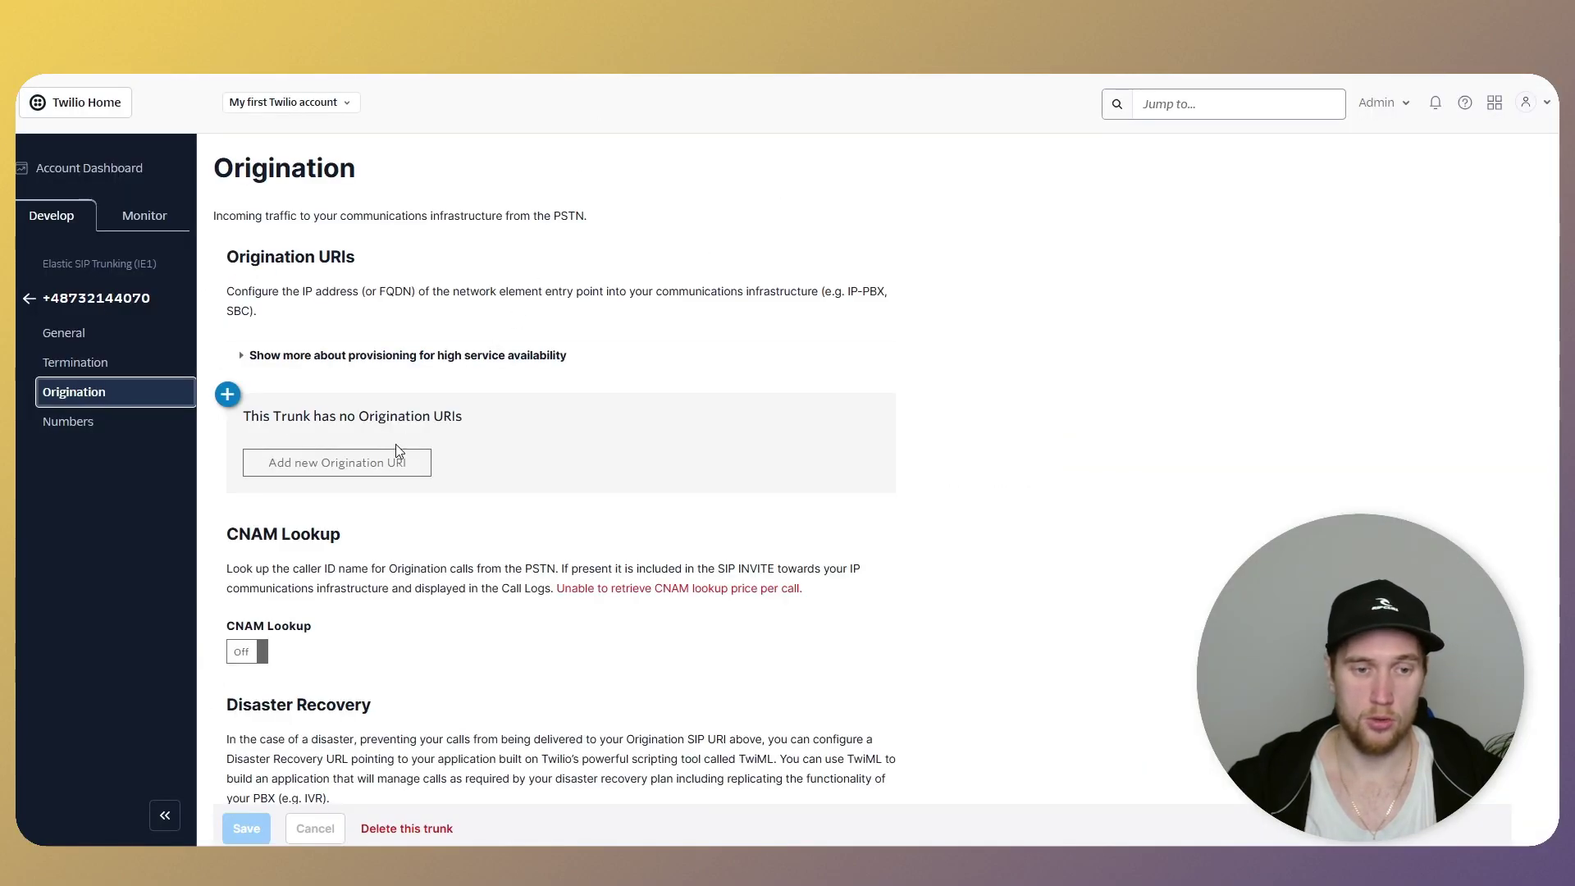
left_click(299, 473)
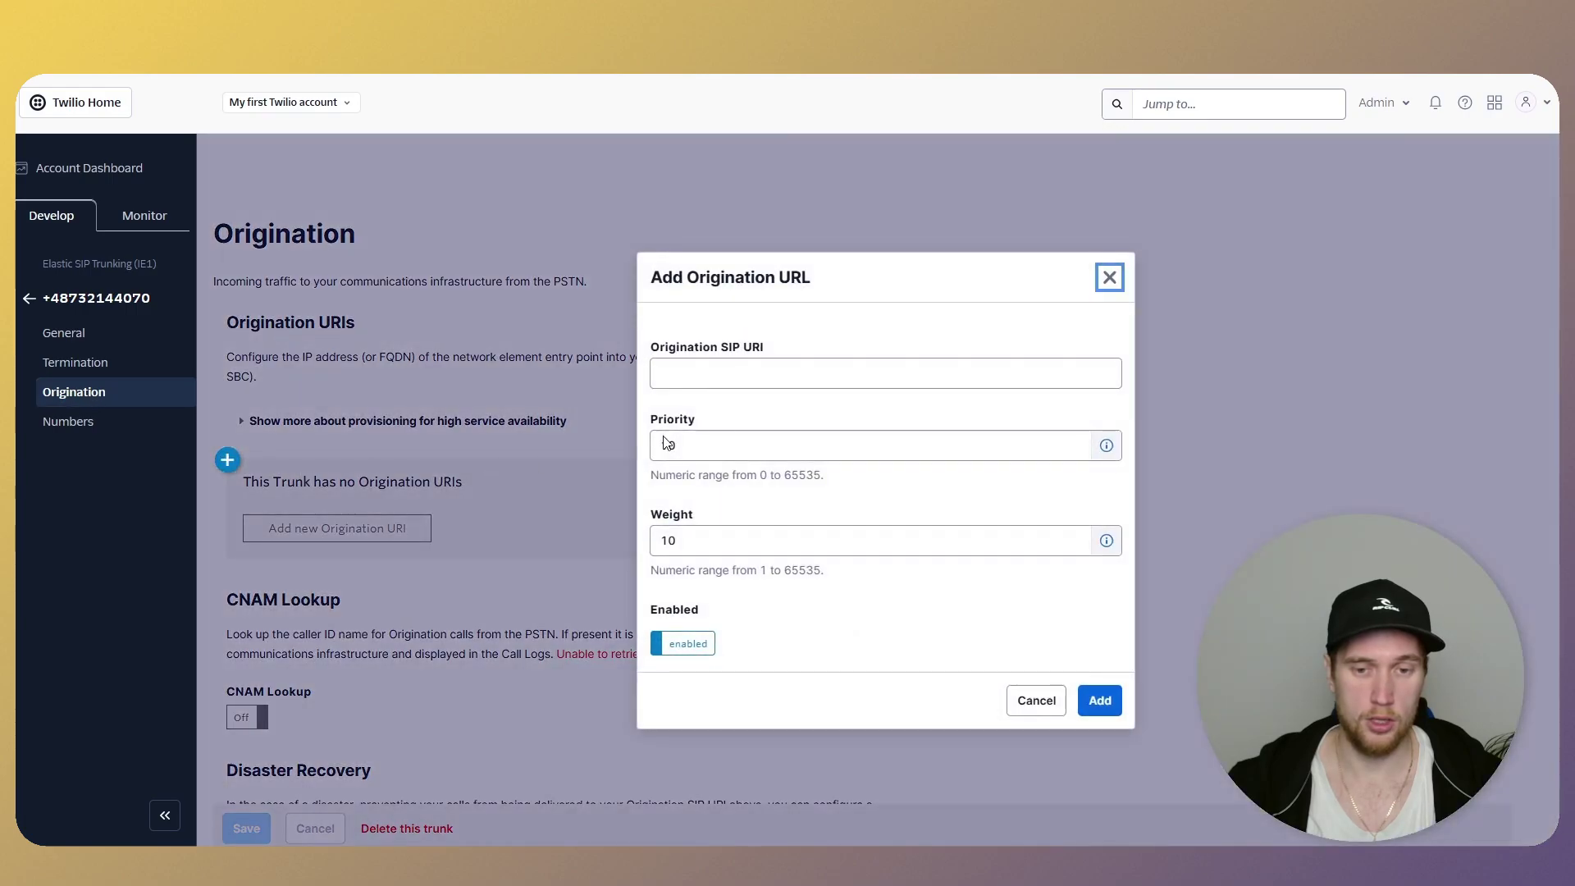
left_click(742, 376)
key("ctrl+v")
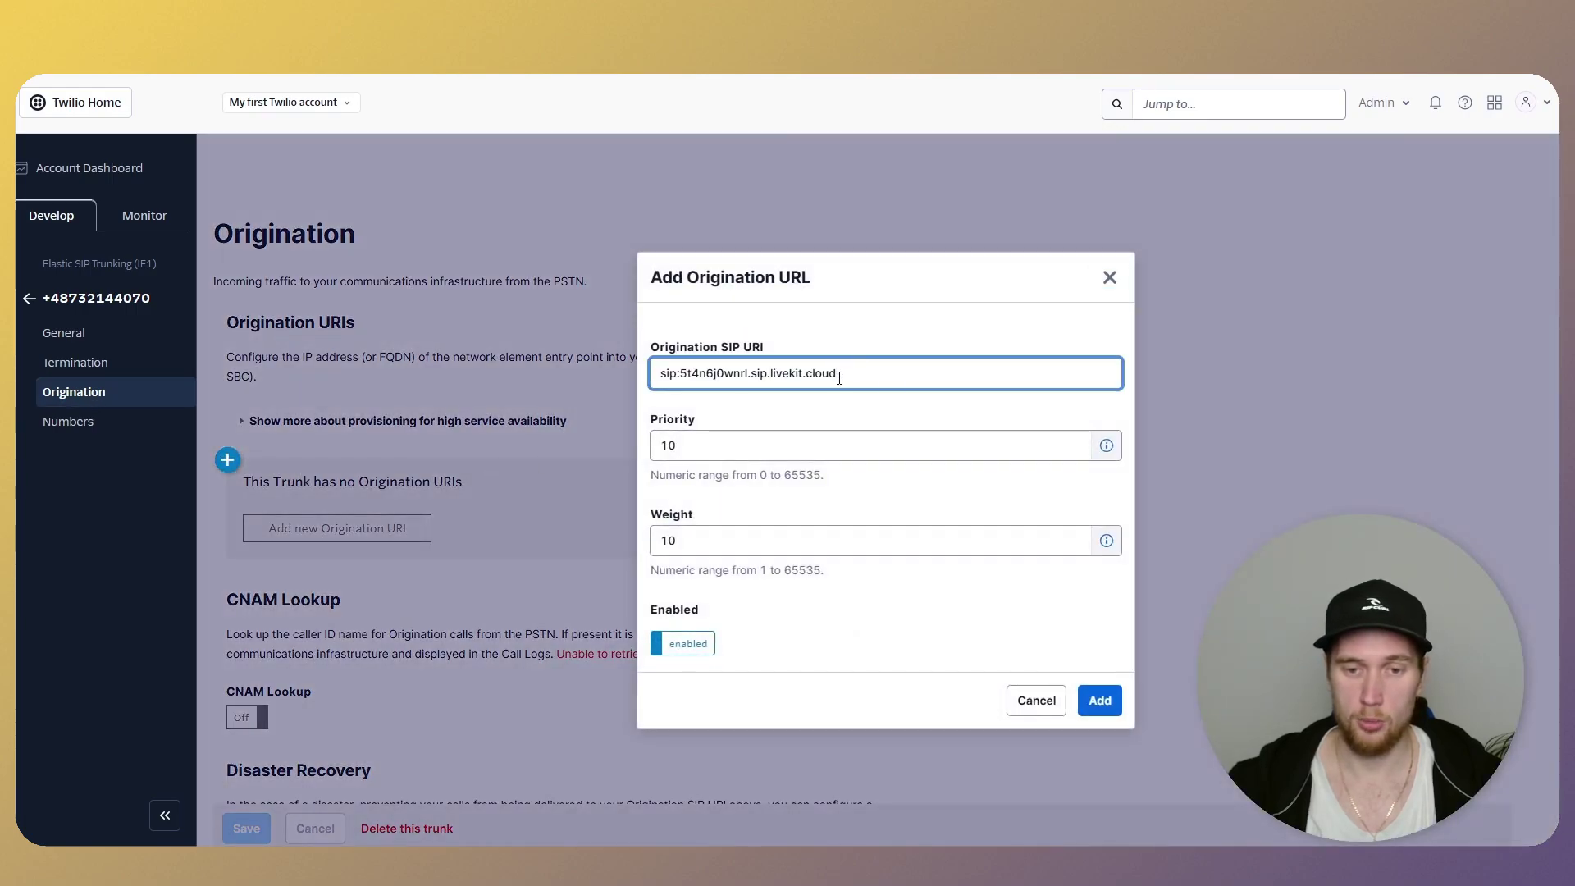
left_click(1097, 703)
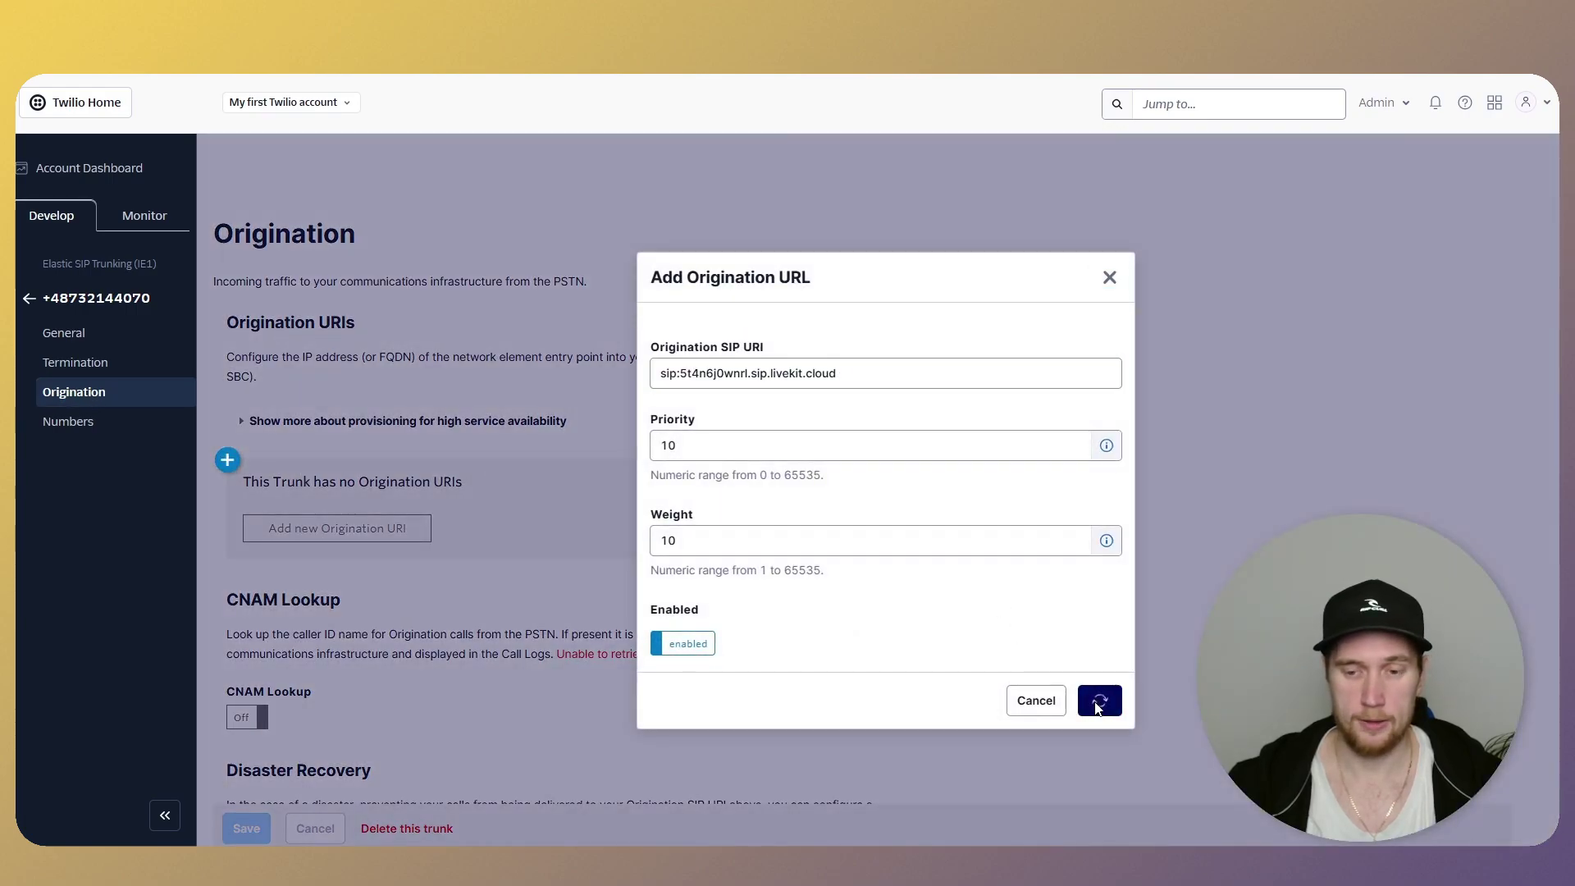
- Go to the trunk's Numbers page
scroll(376, 616, "down", 2)
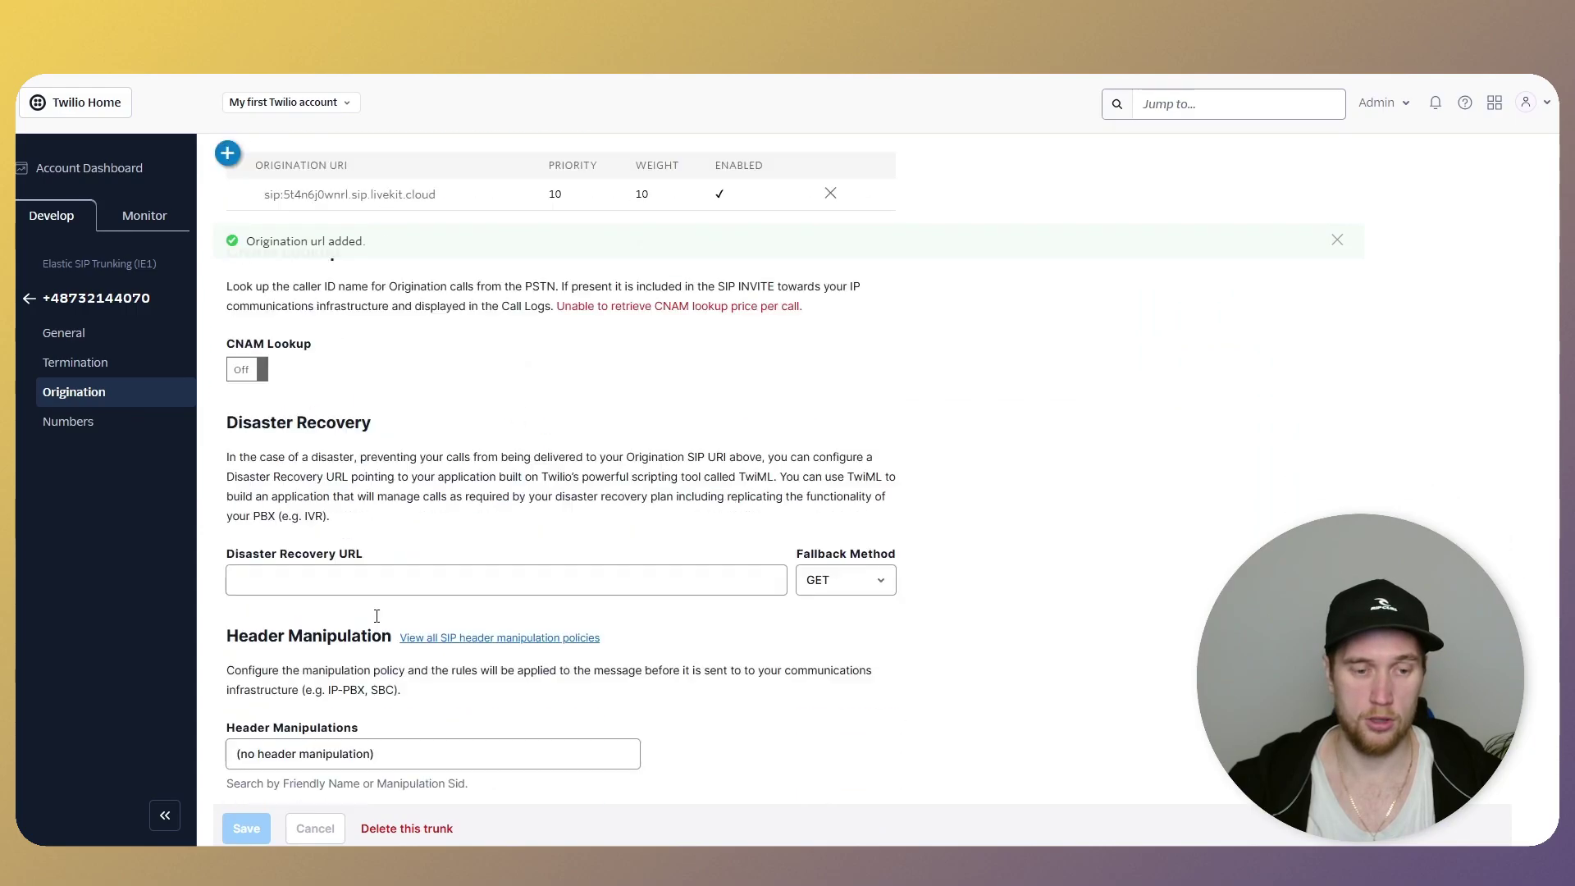
scroll(376, 616, "down", 6)
left_click(54, 422)
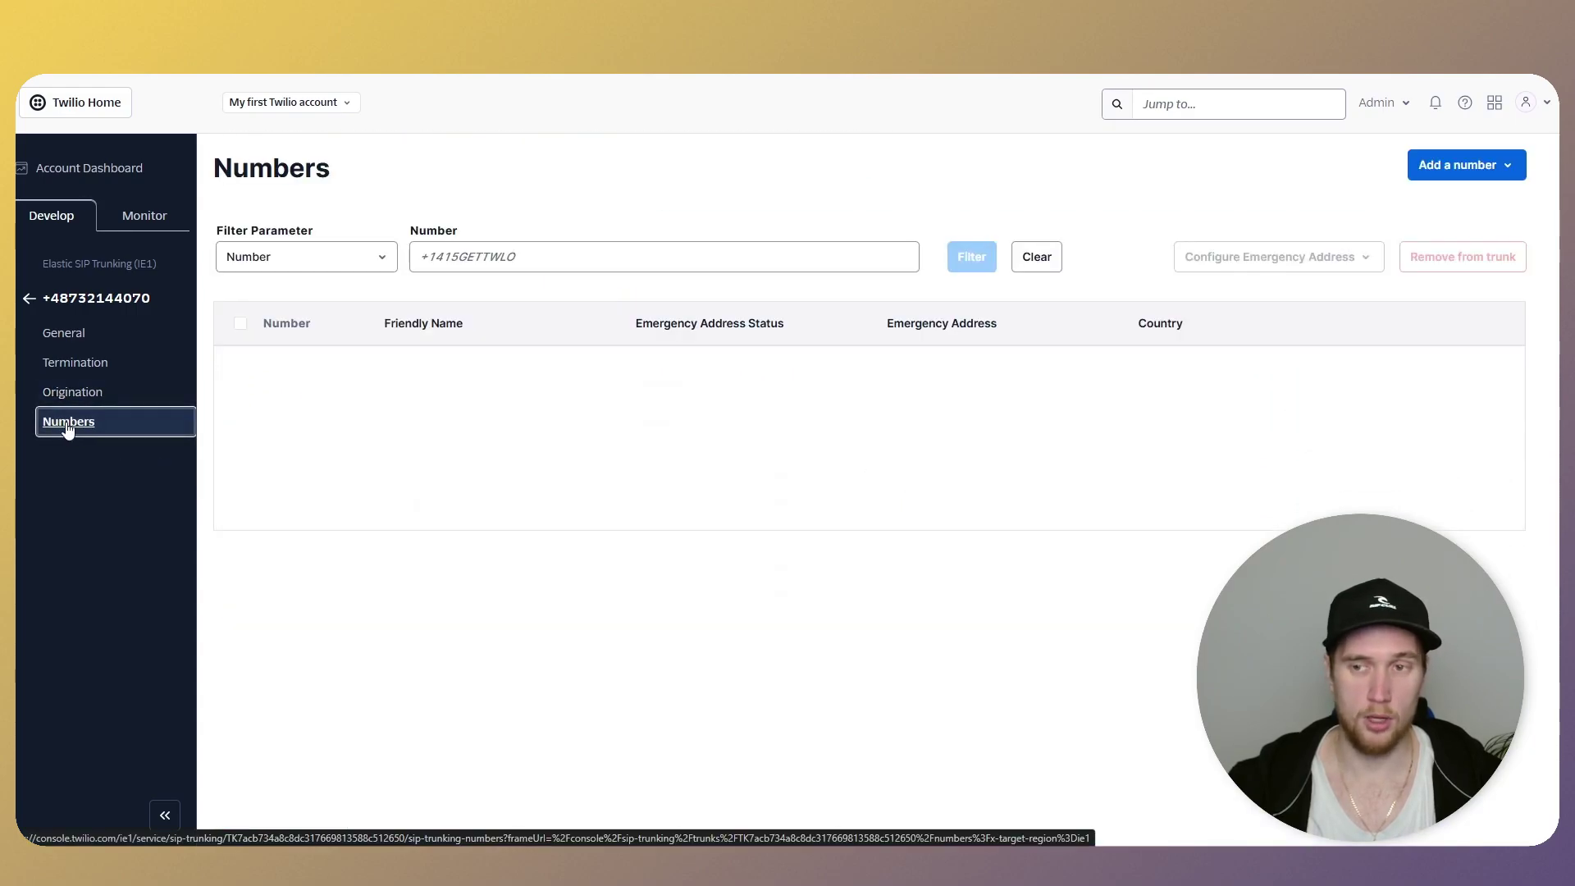
- Add the existing Polish +48 number to the Elastic SIP trunk
left_click(1456, 170)
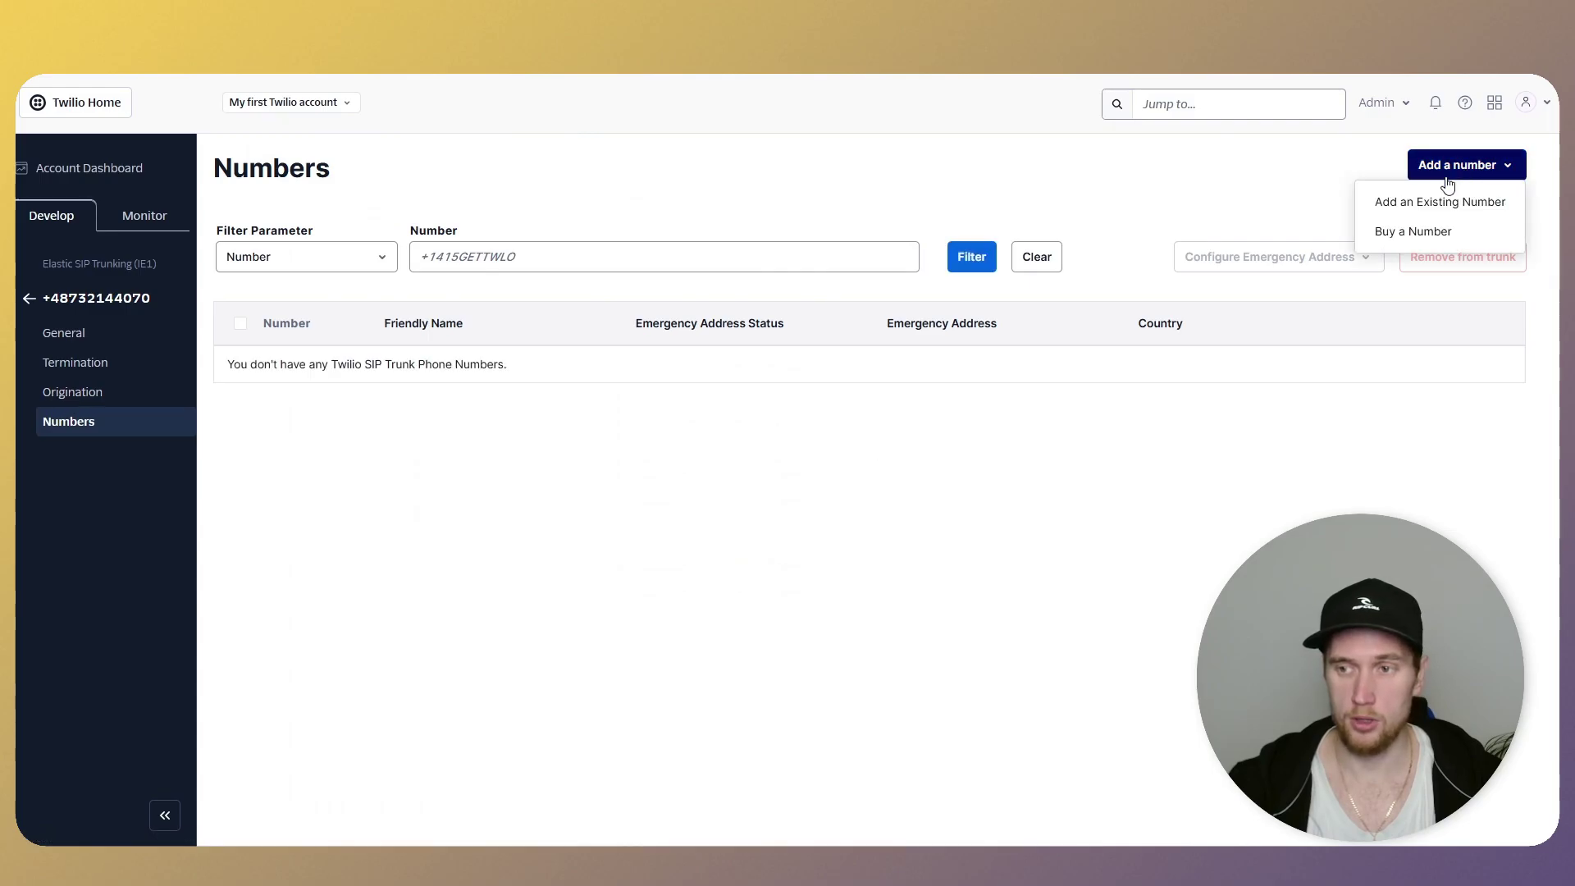
left_click(1435, 200)
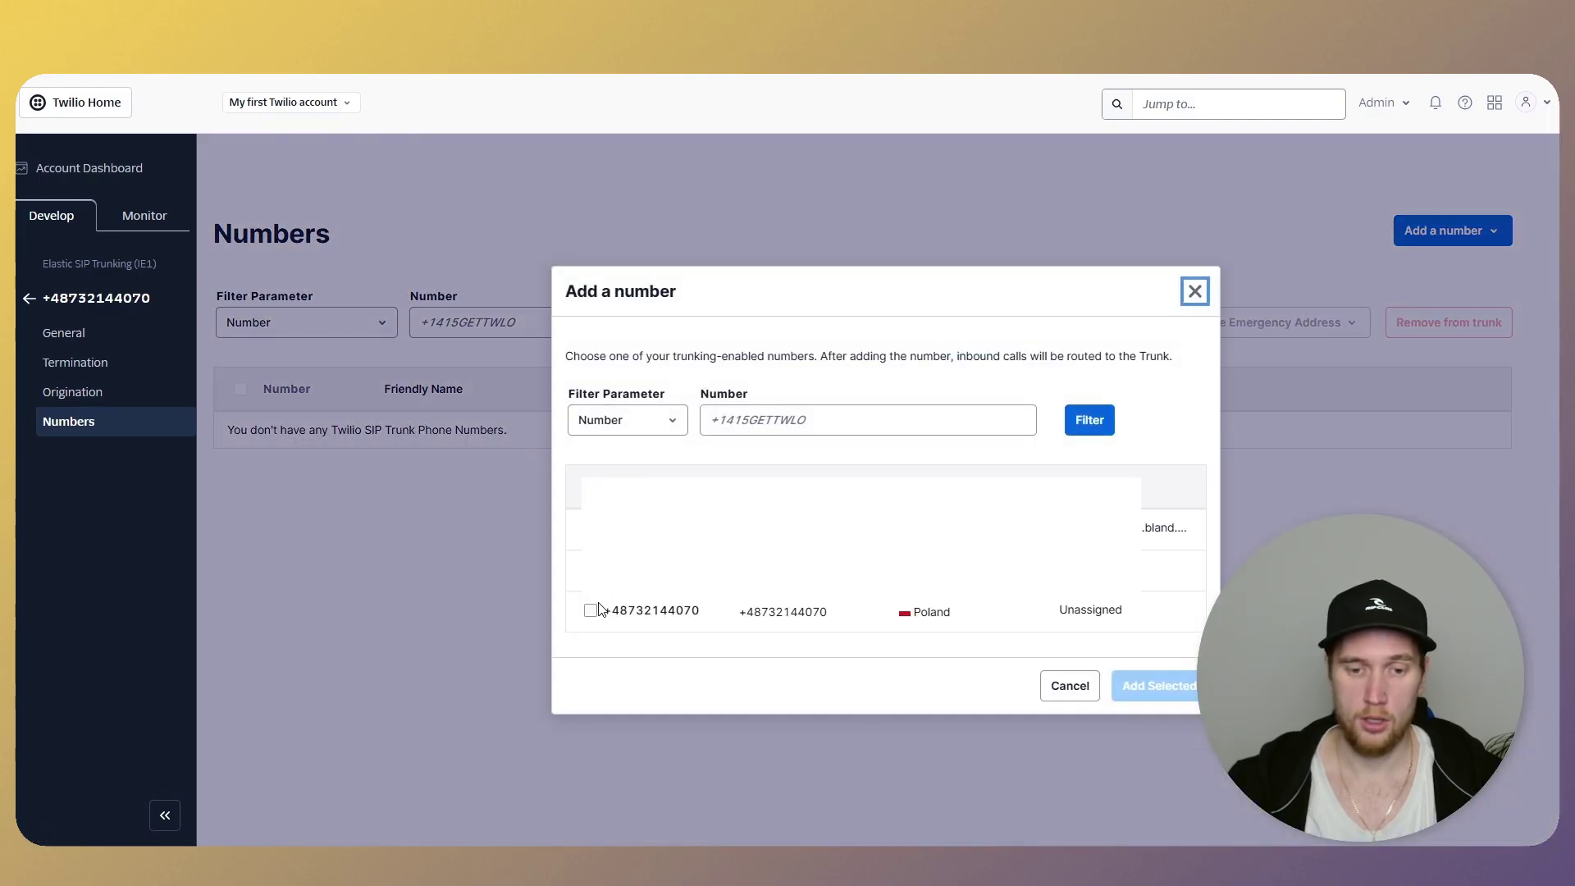
left_click(591, 610)
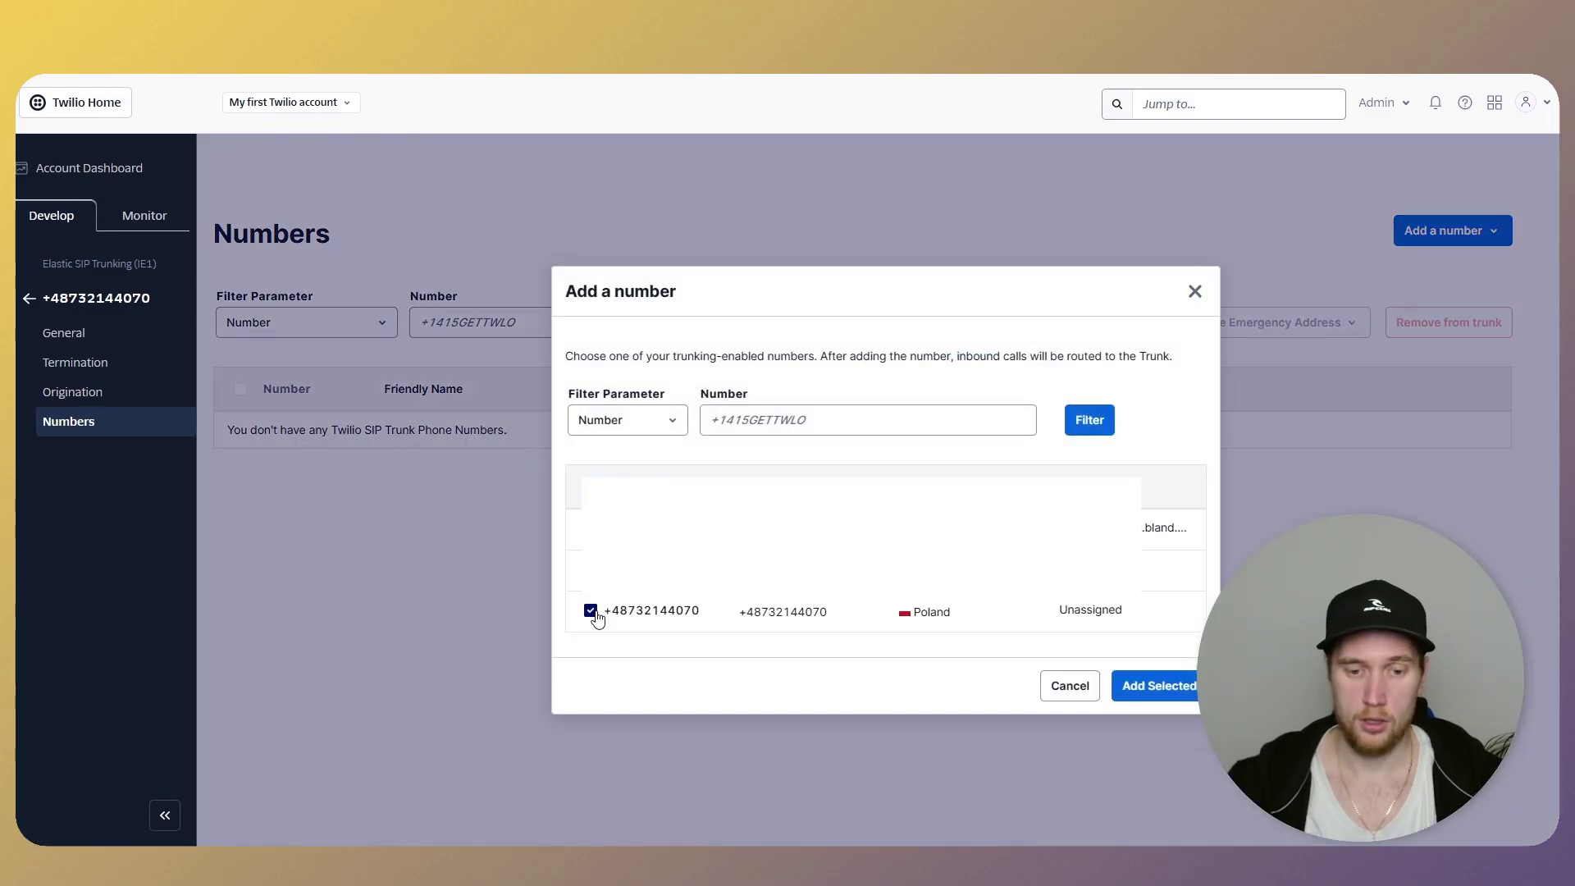
left_click(1171, 689)
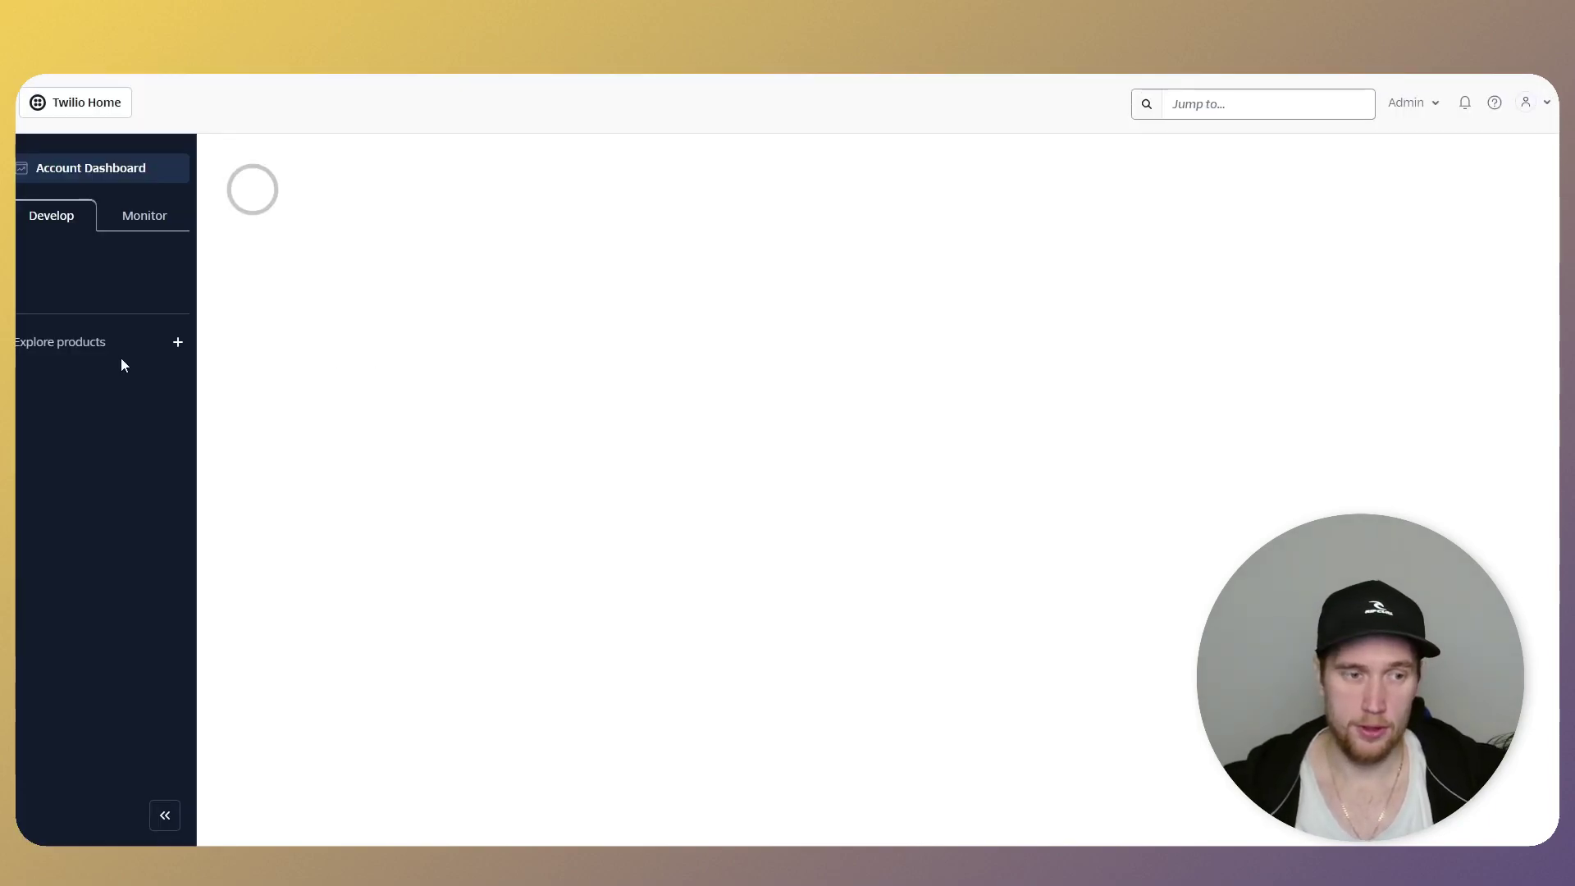
- Open the Active numbers list under Ireland (IE1) Phone Numbers > Manage
left_click(69, 326)
left_click(90, 354)
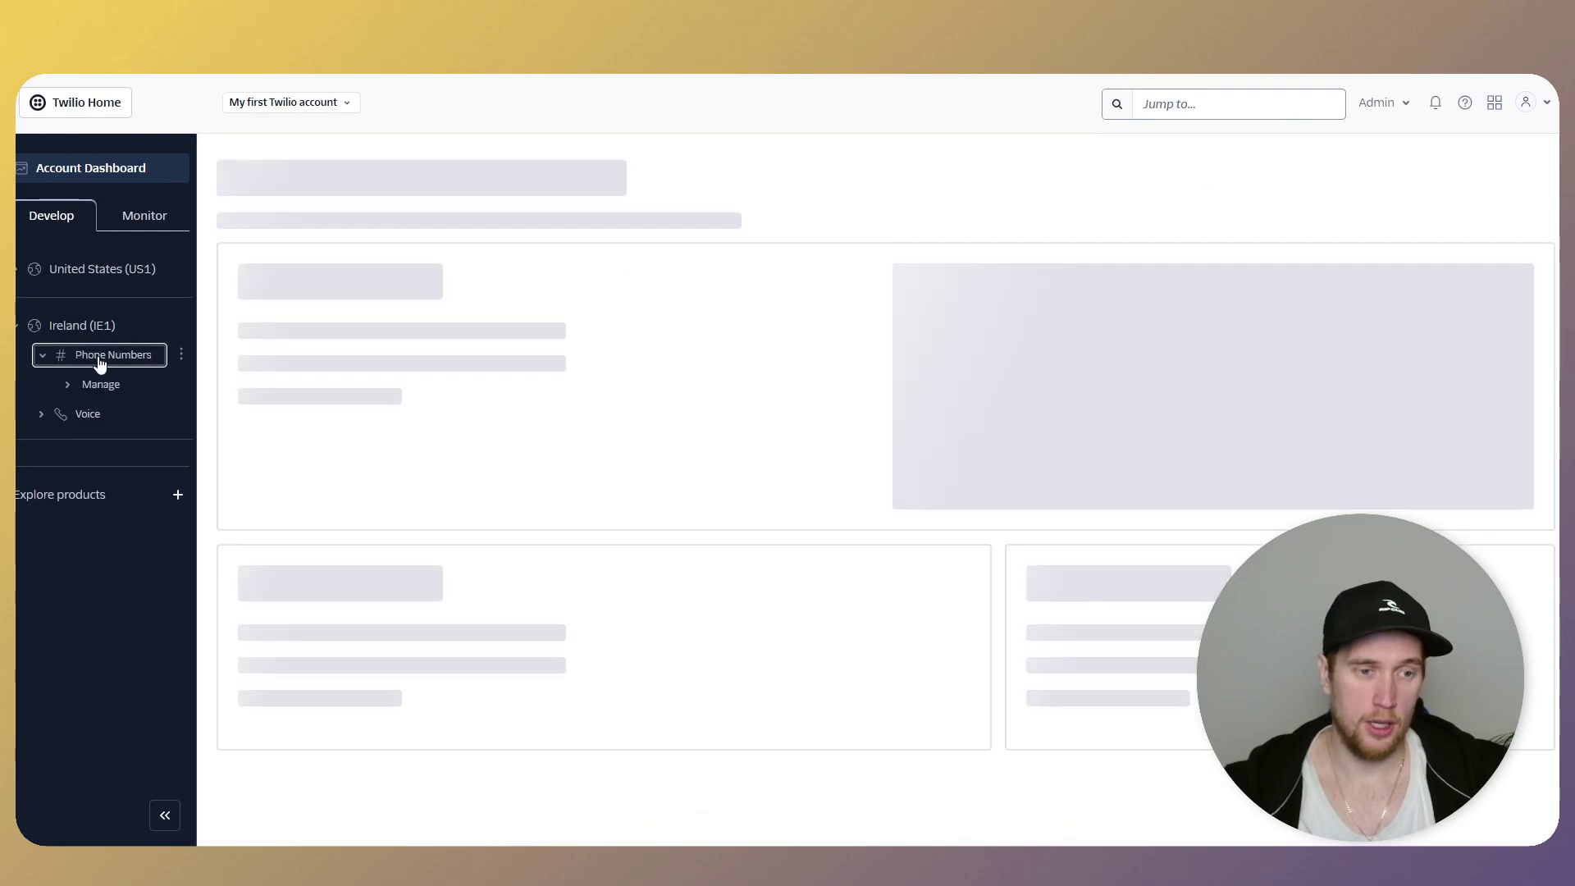
left_click(102, 384)
left_click(118, 407)
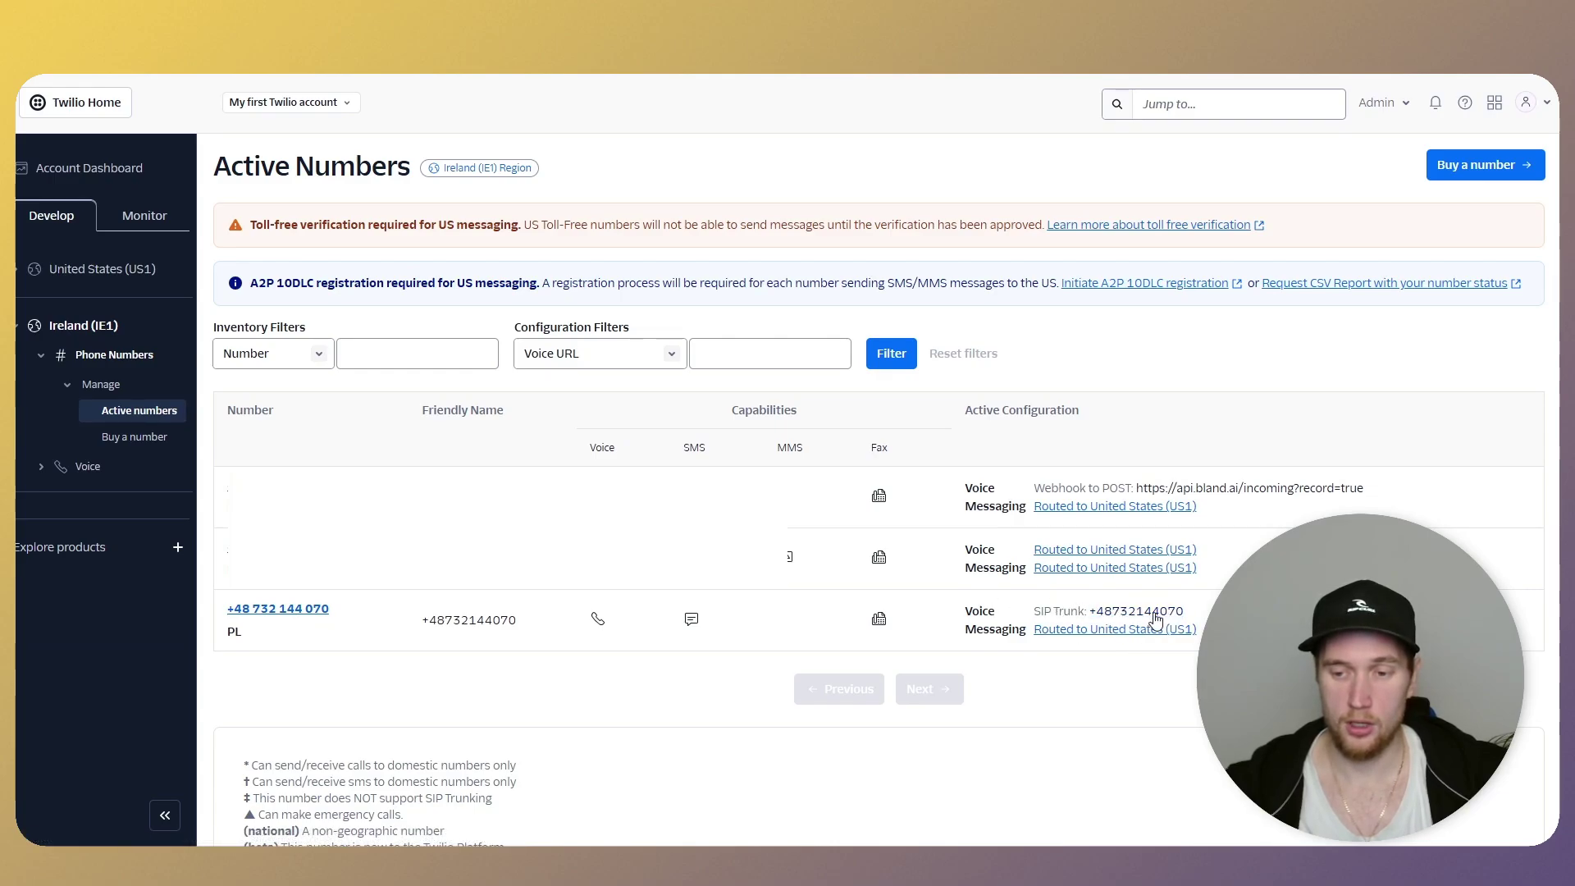
- Confirm the +48 number's voice calls use its SIP trunk, then reload Retell AI's Phone Numbers page
left_click(291, 614)
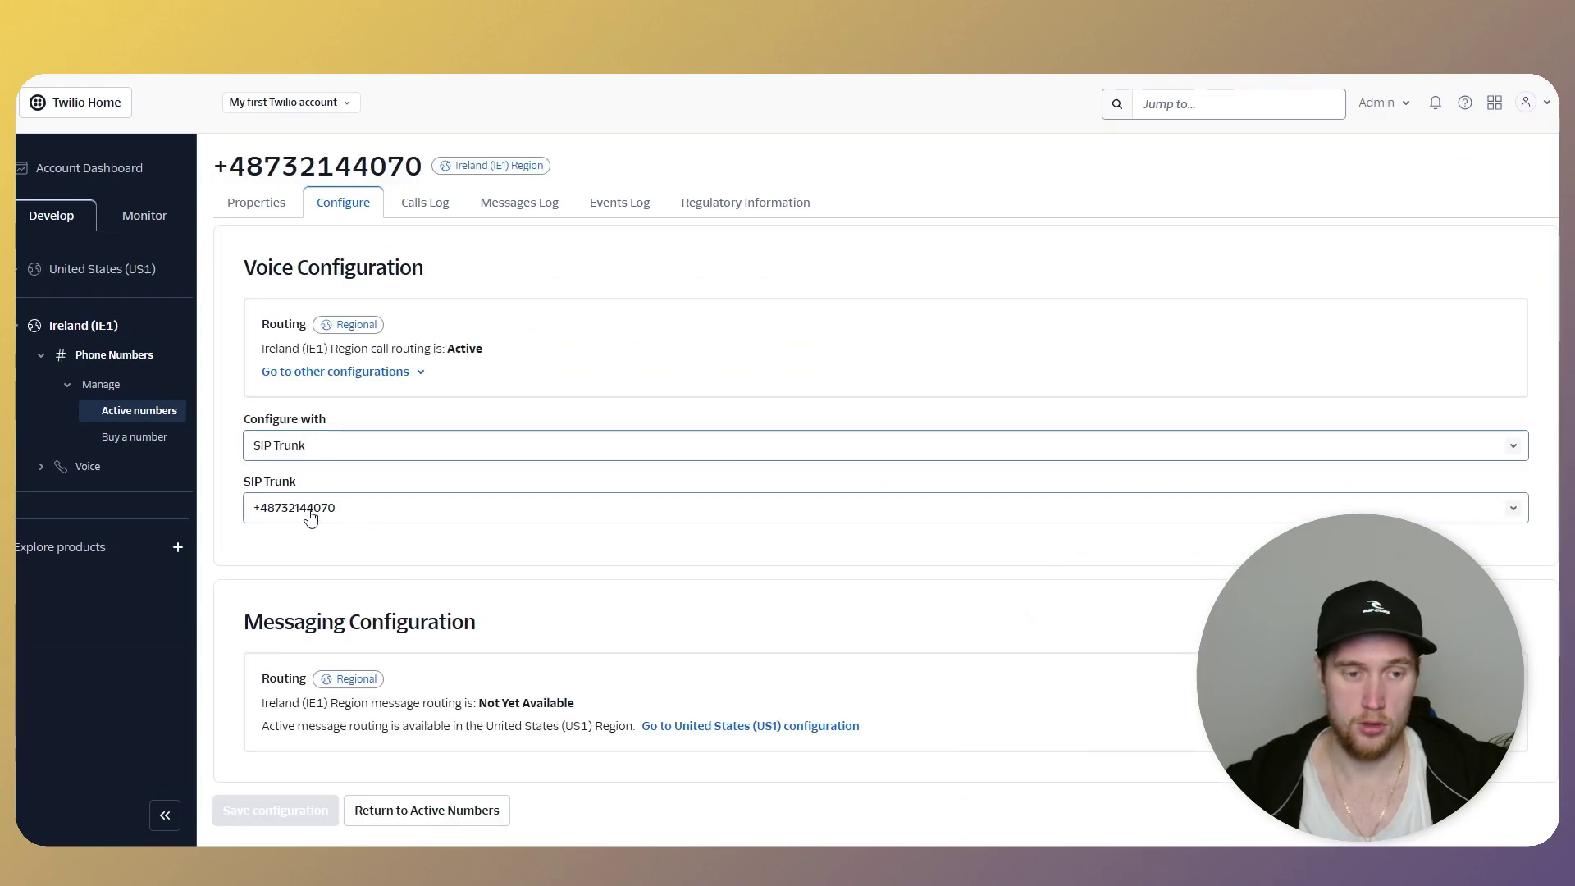
left_click(309, 523)
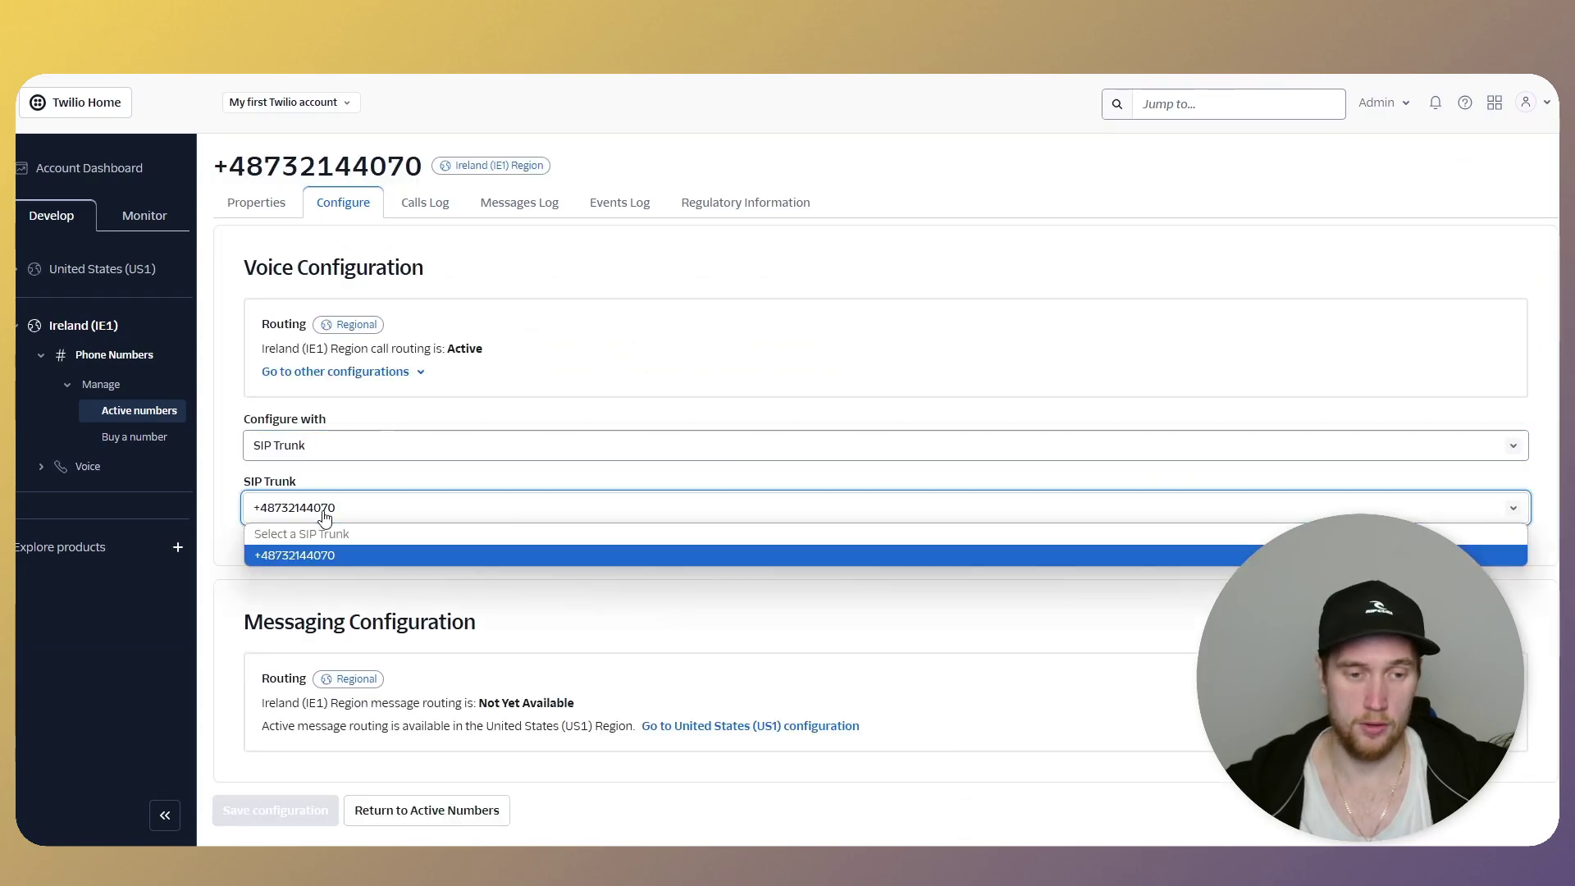
left_click(309, 521)
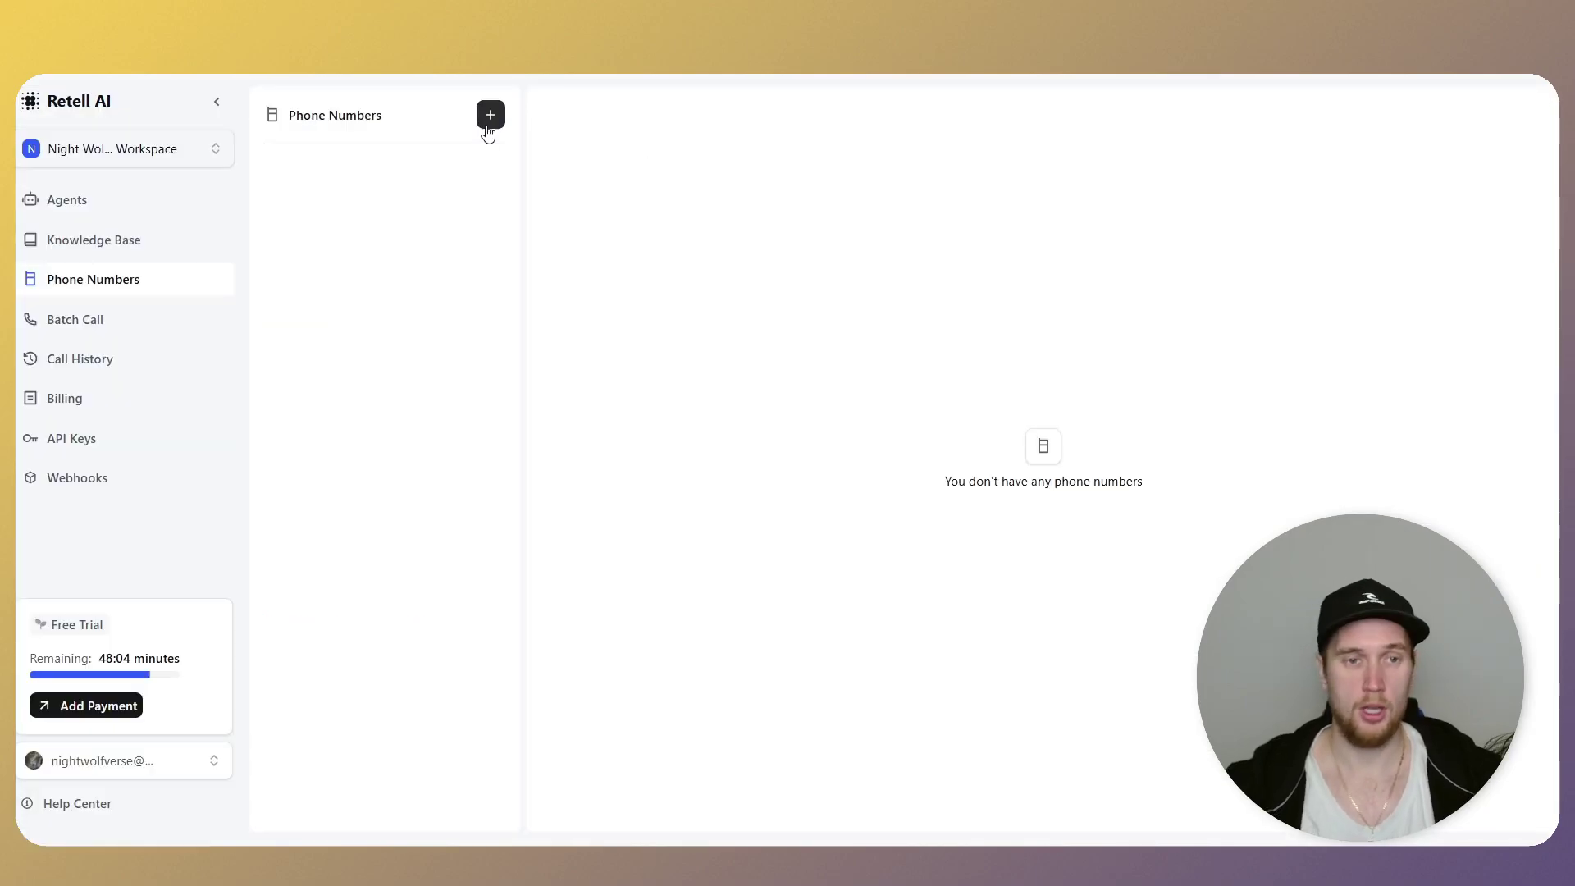
left_click(84, 280)
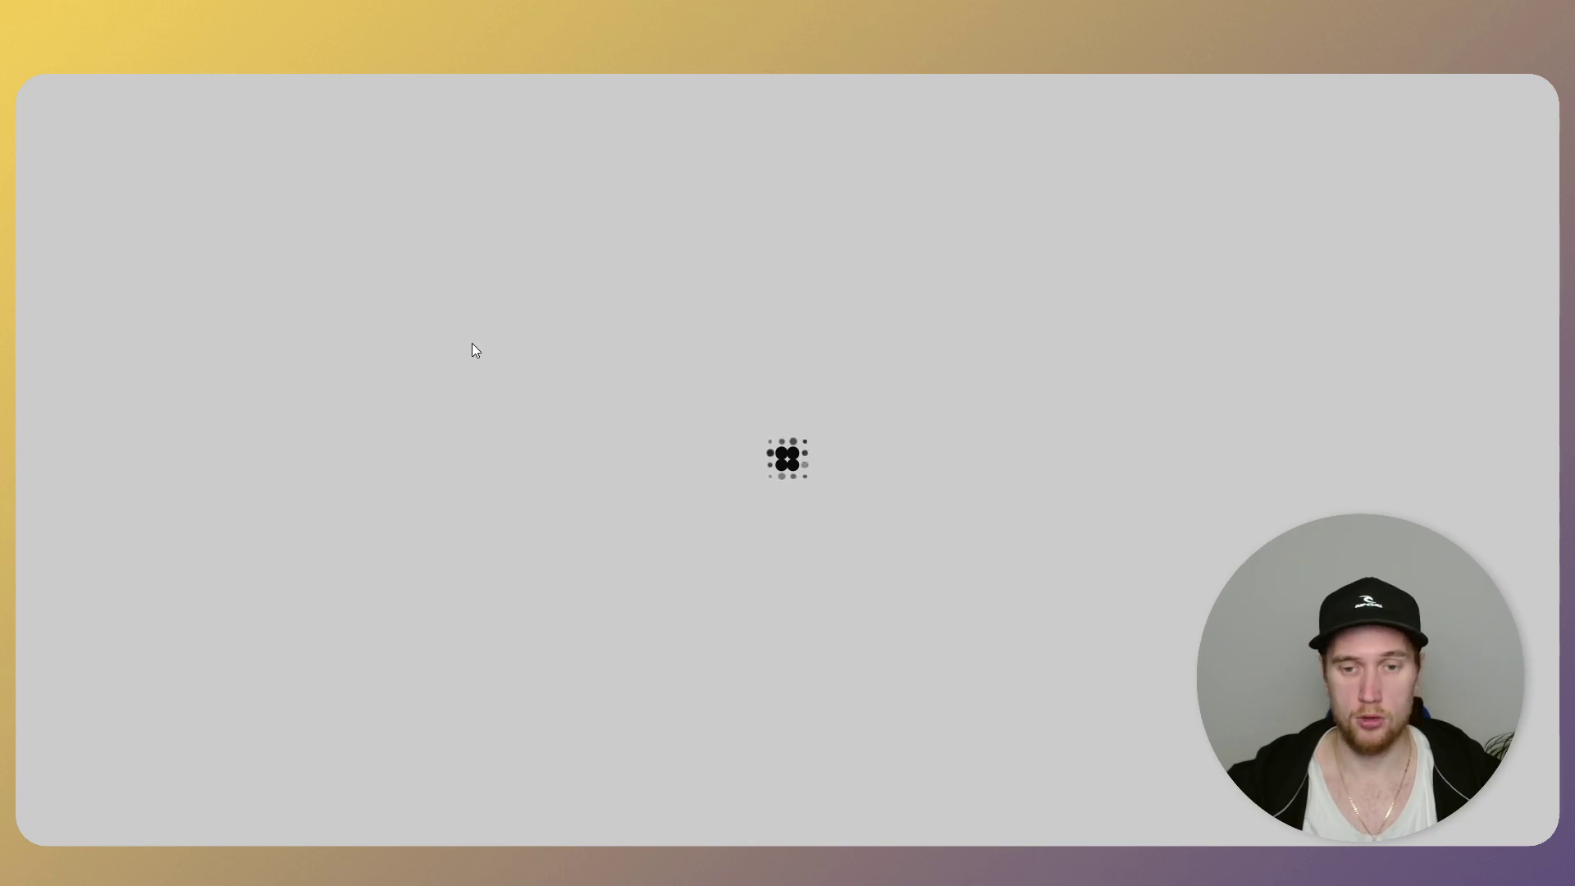